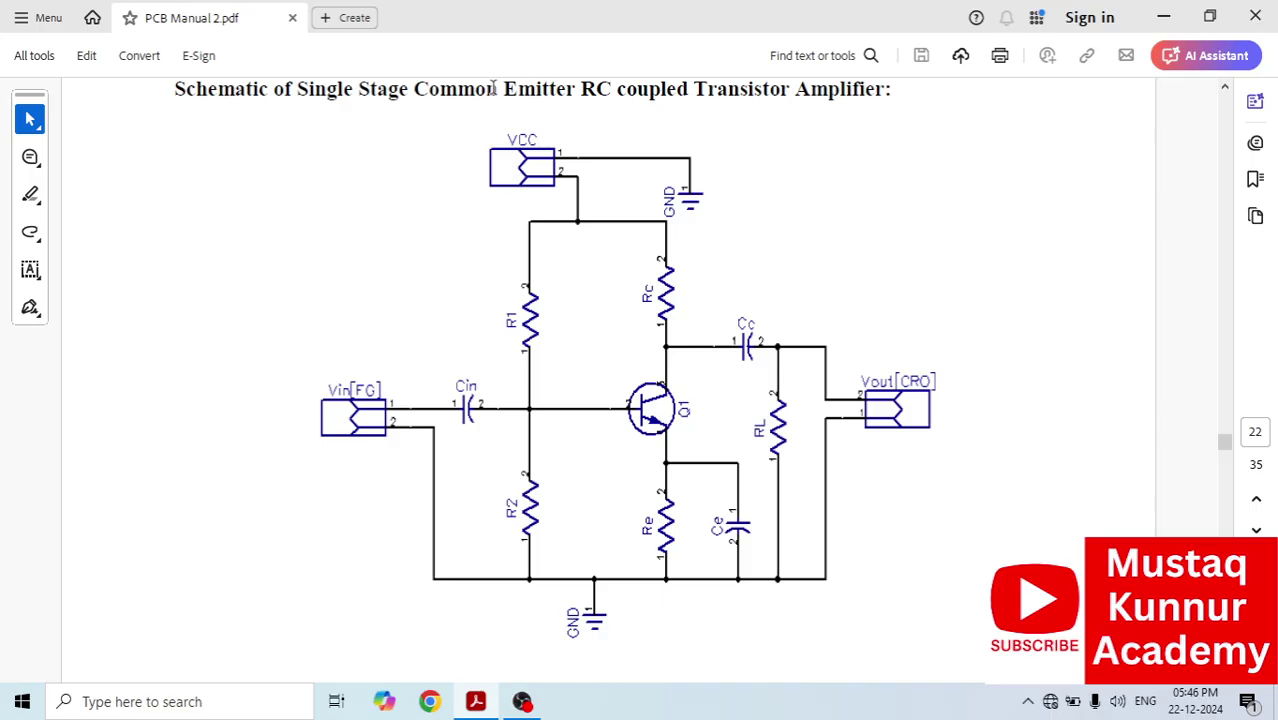
Step: Review the RC coupled amplifier's schematic, component values, design procedure and PCB layout figures in the PCB manual
drag(497, 90, 817, 128)
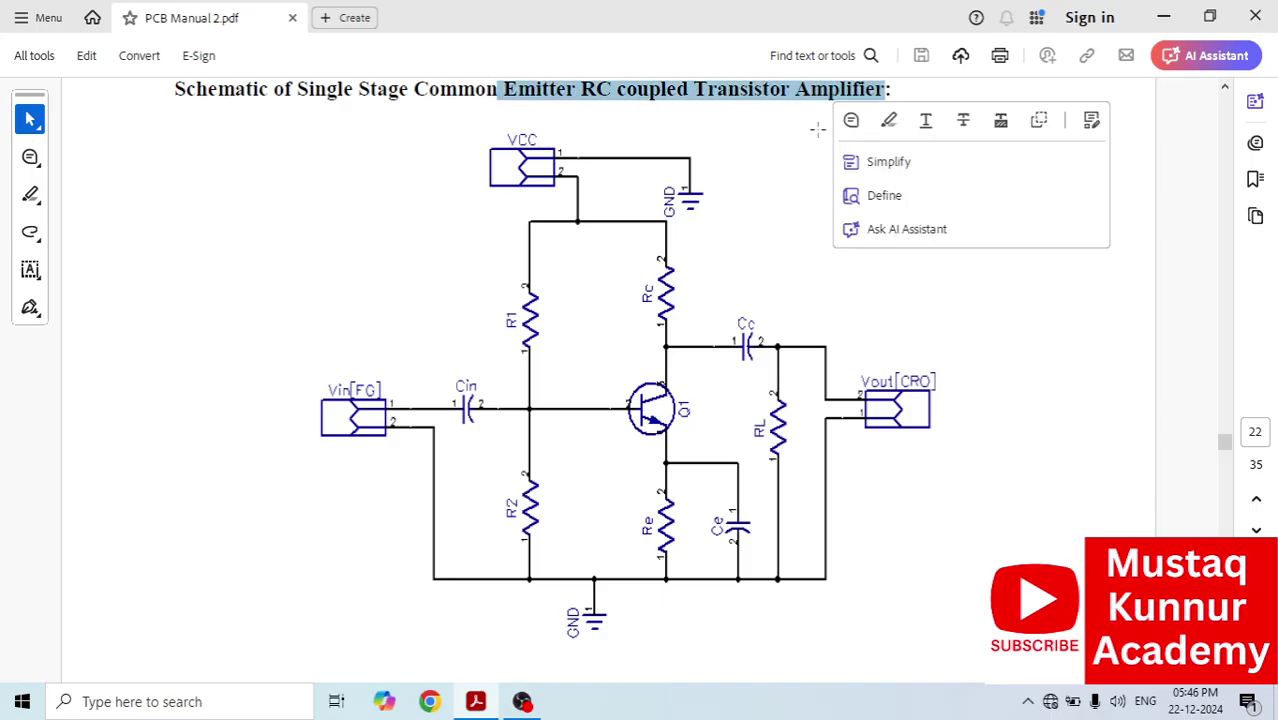
click(740, 263)
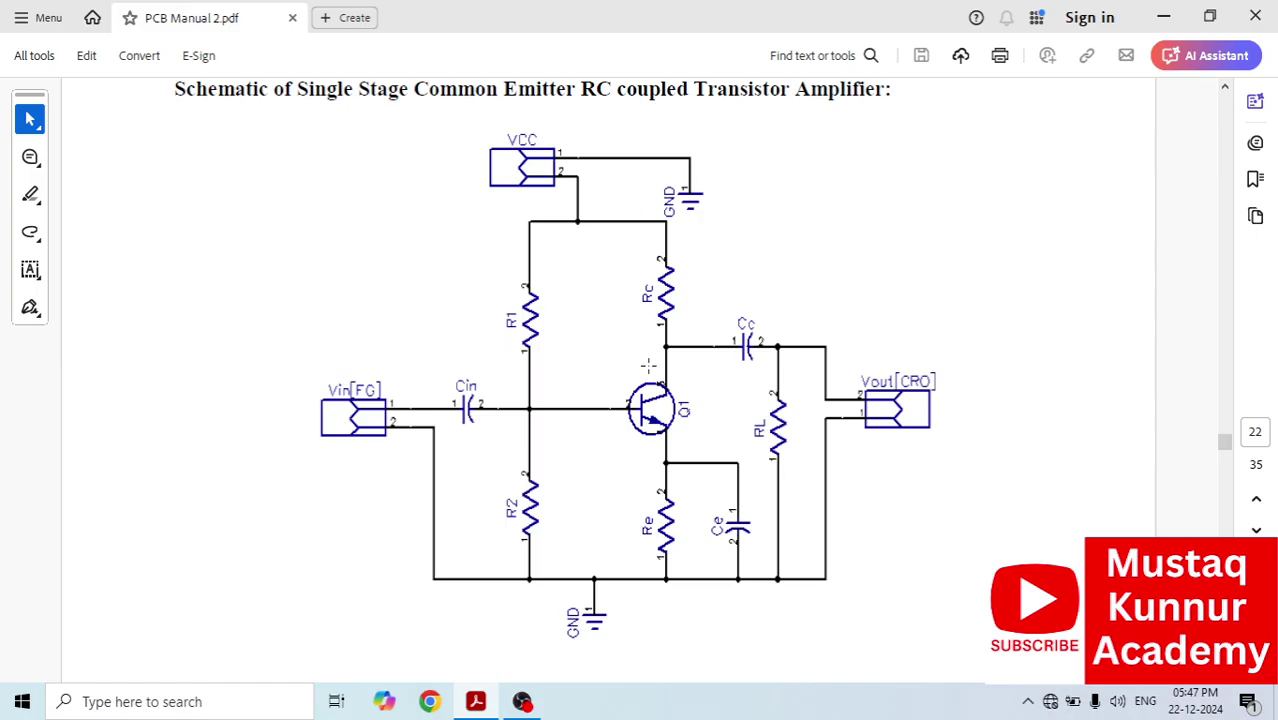
scroll(645, 365, down, 12)
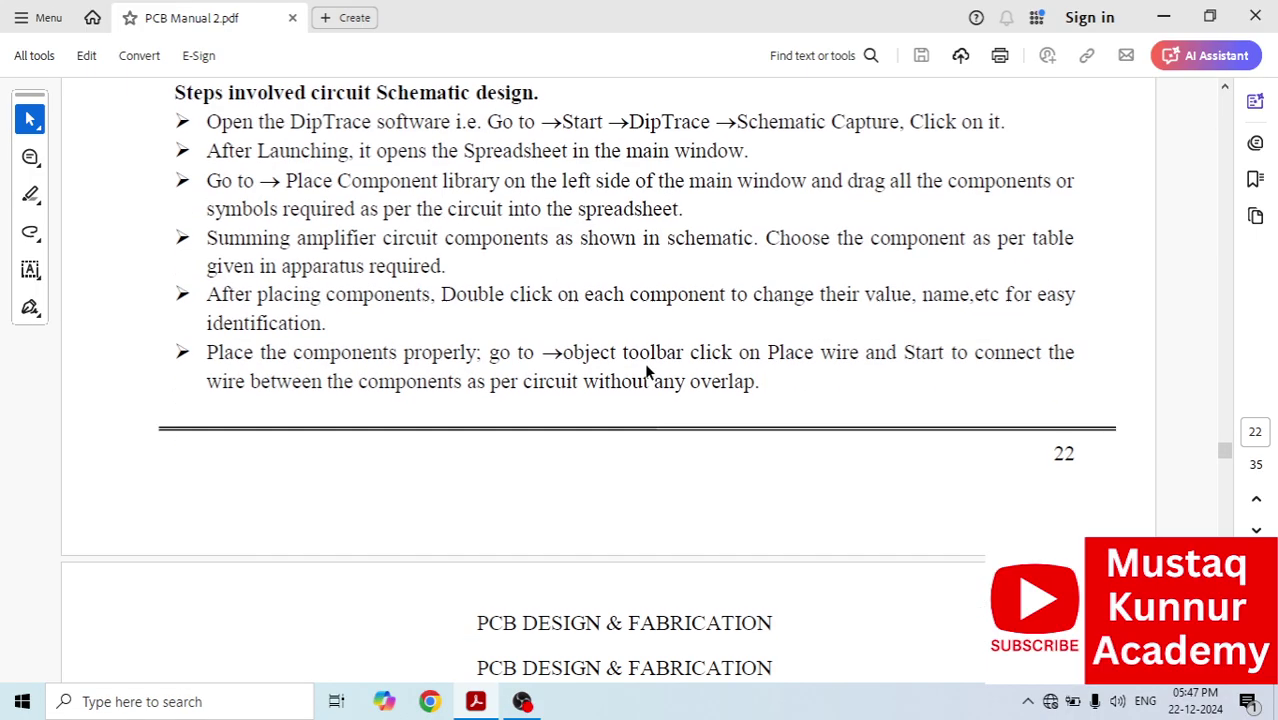
scroll(643, 368, down, 10)
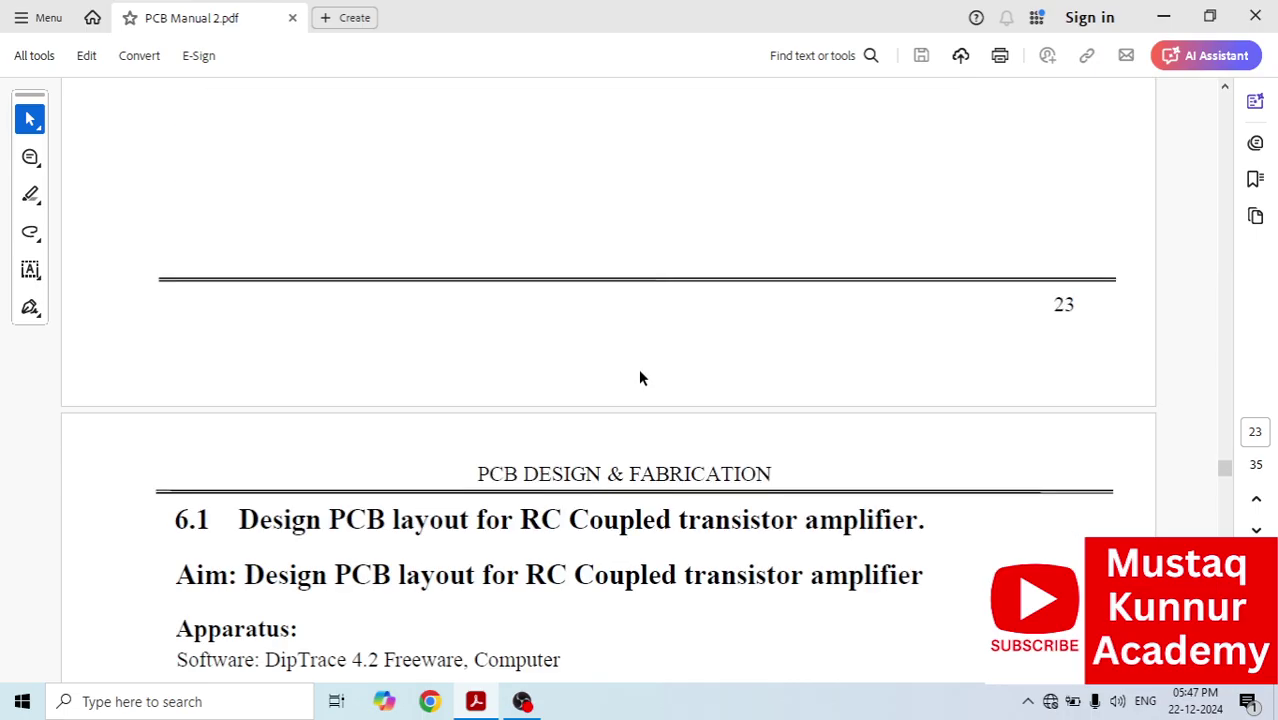
scroll(638, 368, down, 4)
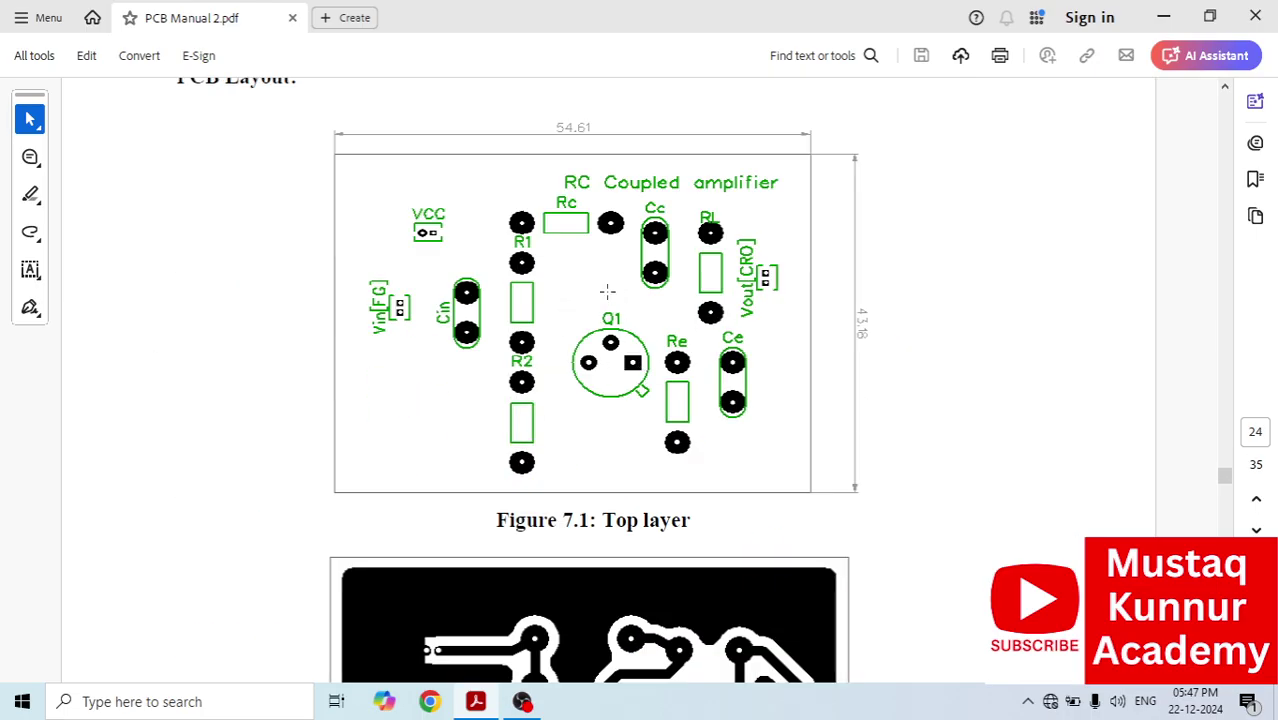
scroll(650, 328, down, 5)
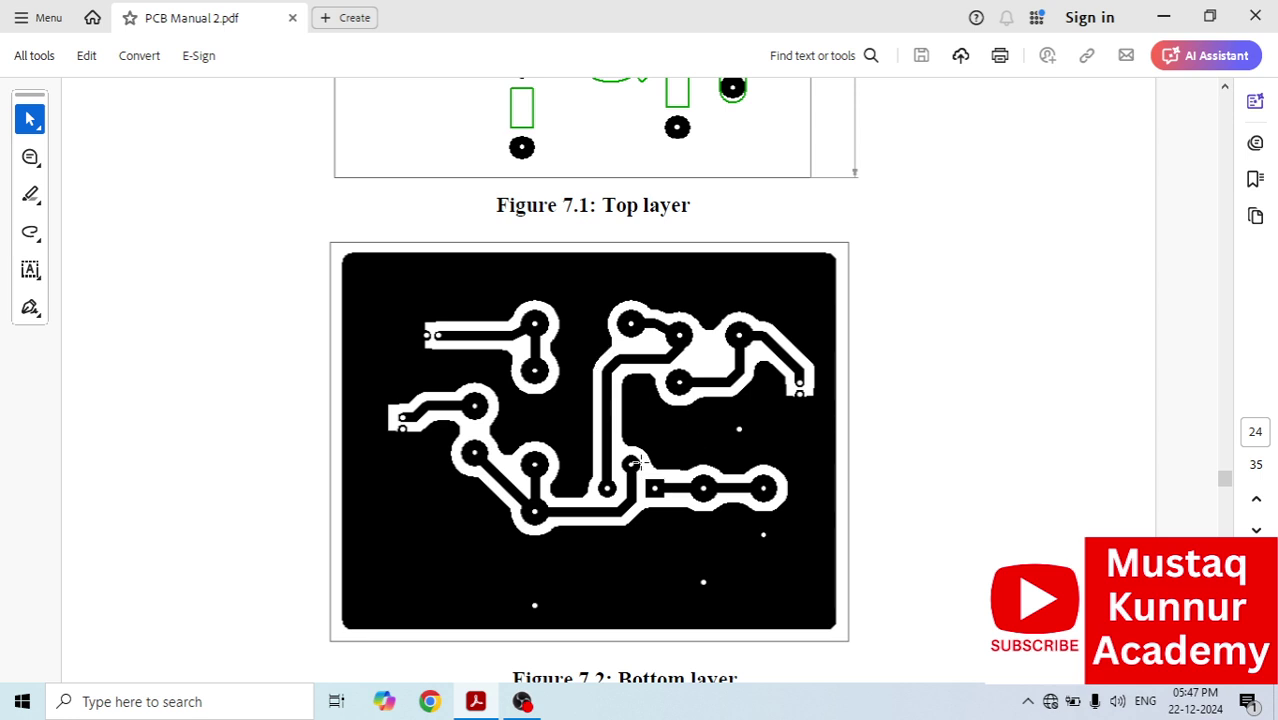
scroll(641, 460, up, 5)
scroll(641, 462, up, 6)
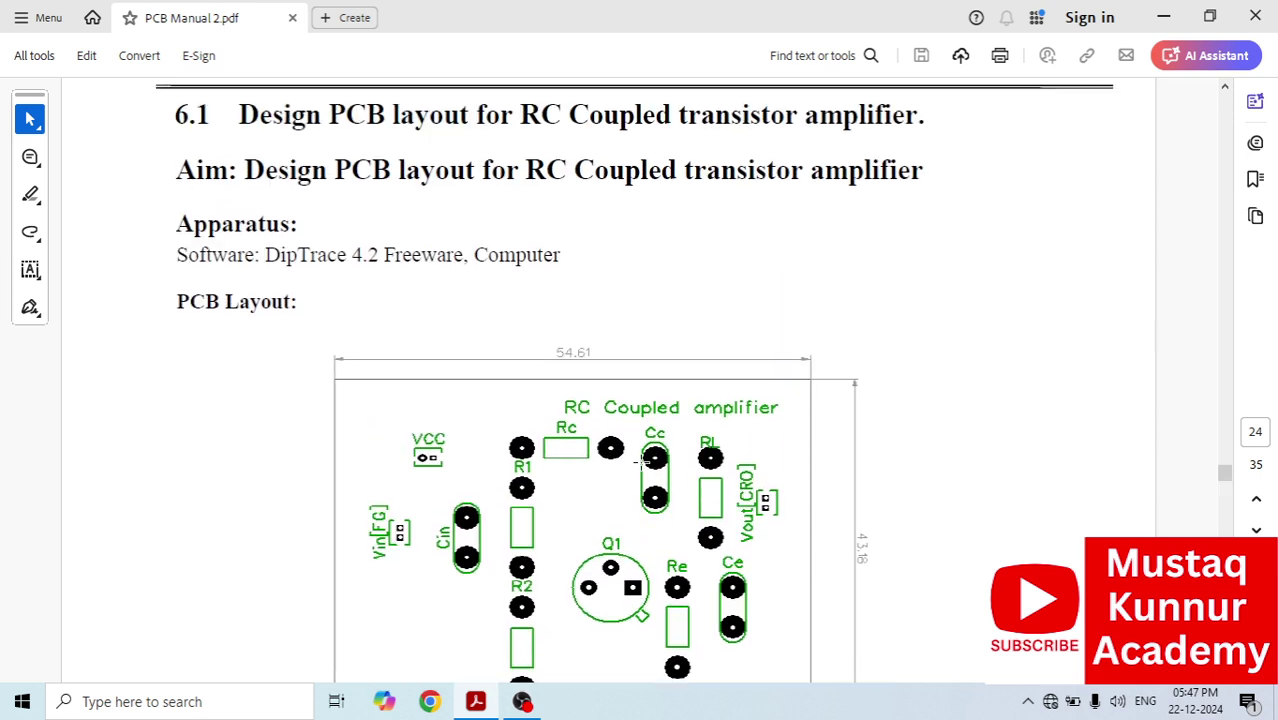
scroll(642, 470, up, 8)
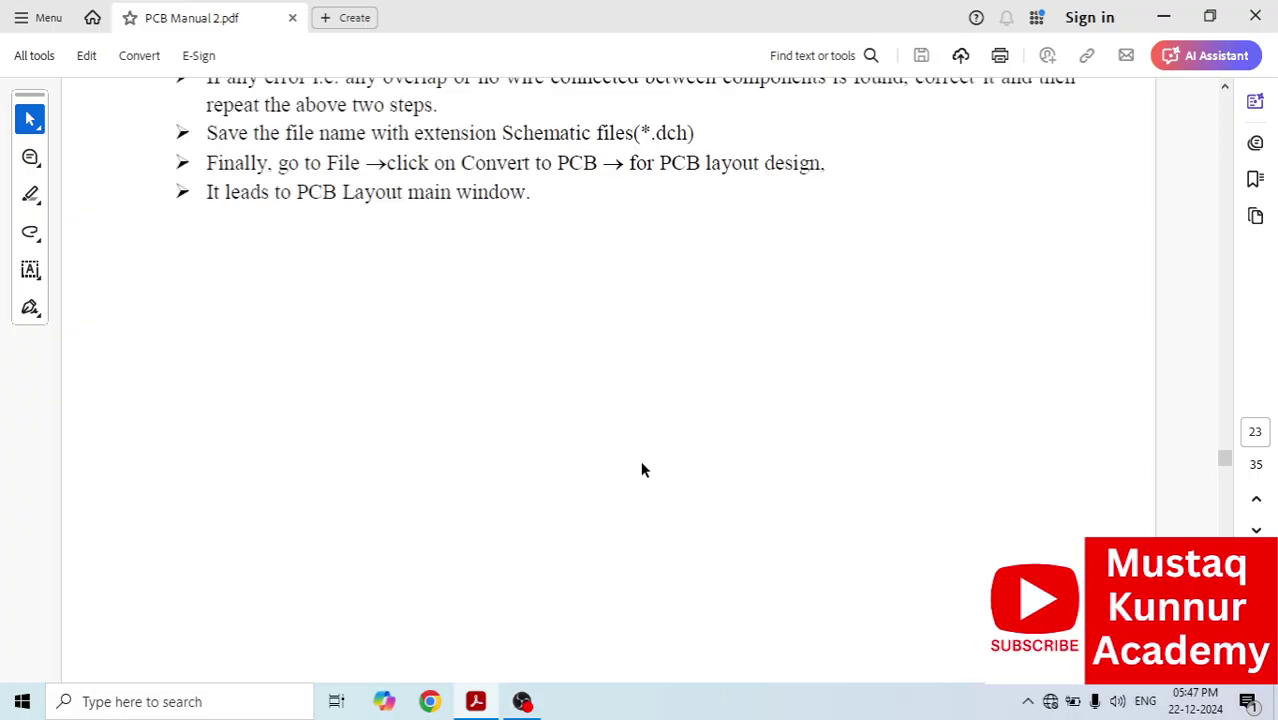
scroll(642, 465, up, 8)
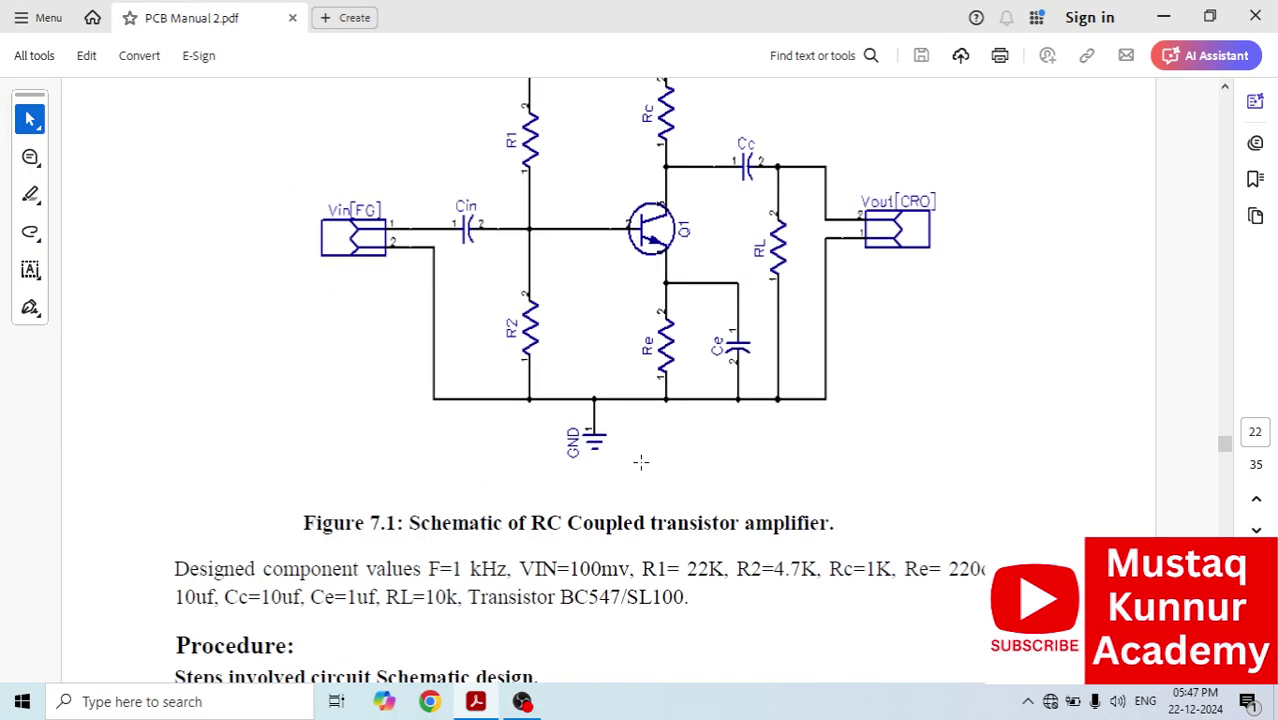
Step: Minimize the PCB manual, start the DipTrace Launcher from the desktop and open Schematic Capture
click(1159, 17)
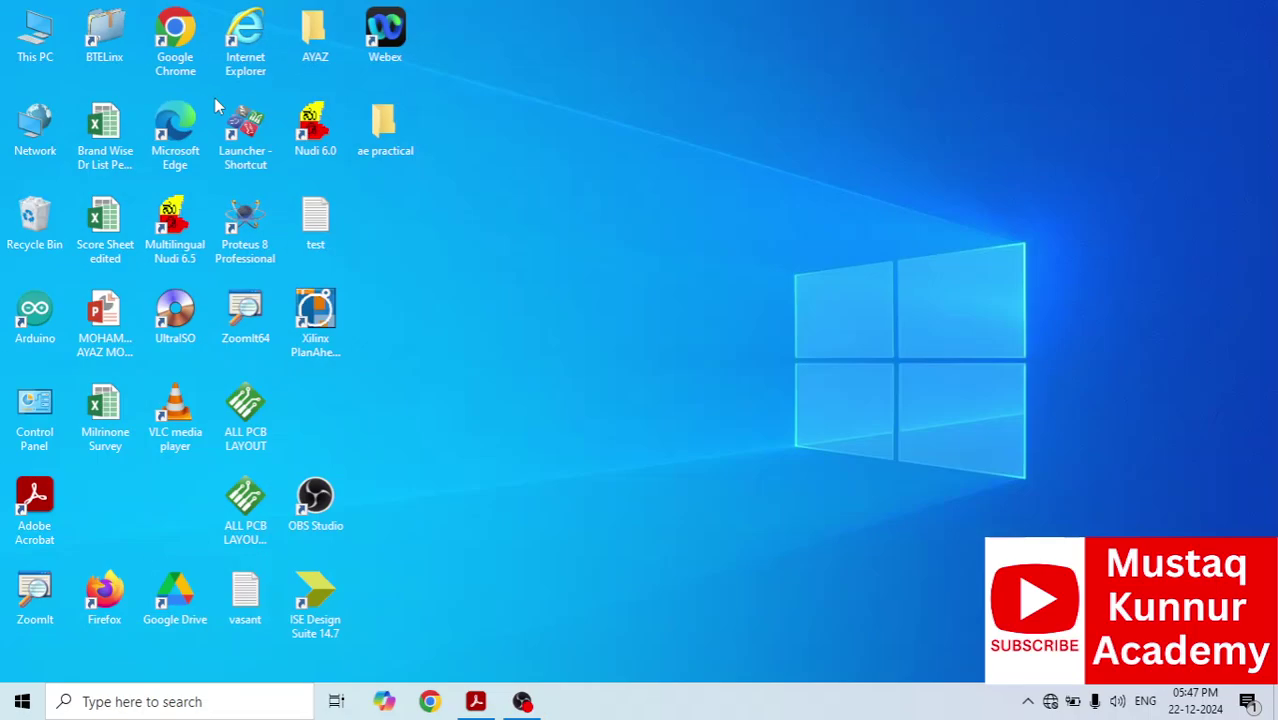
double_click(242, 144)
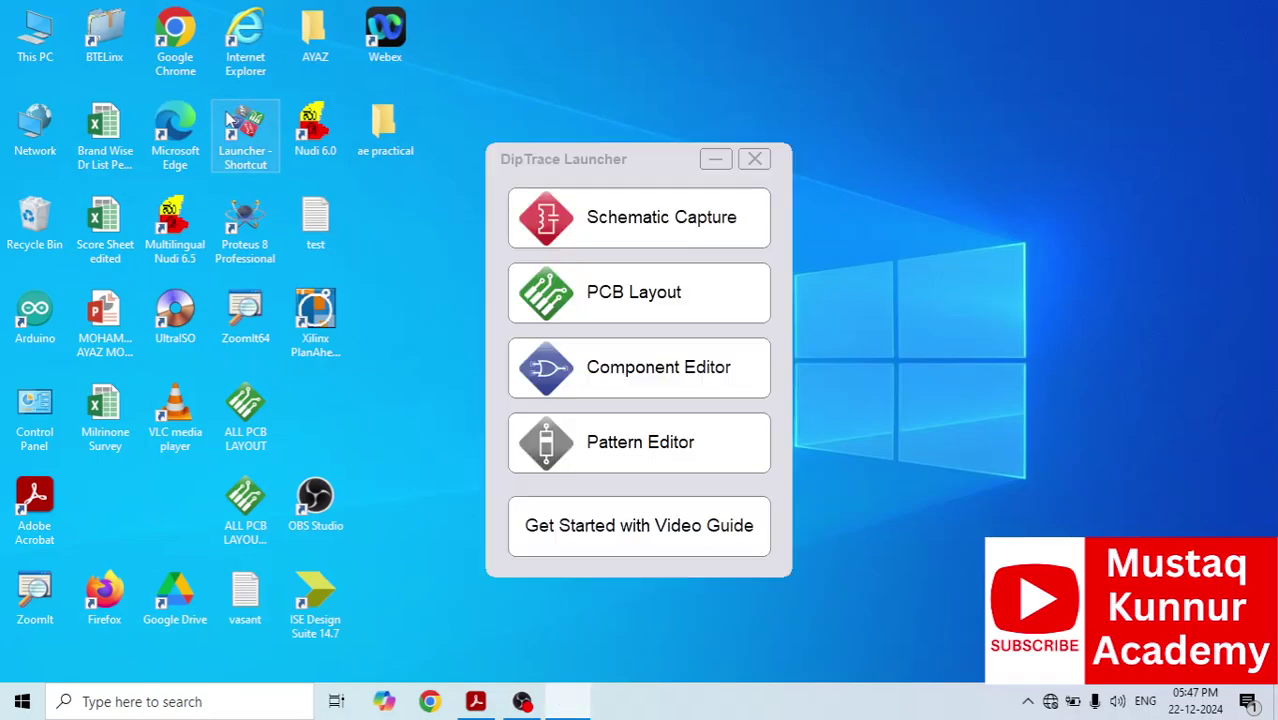
click(652, 234)
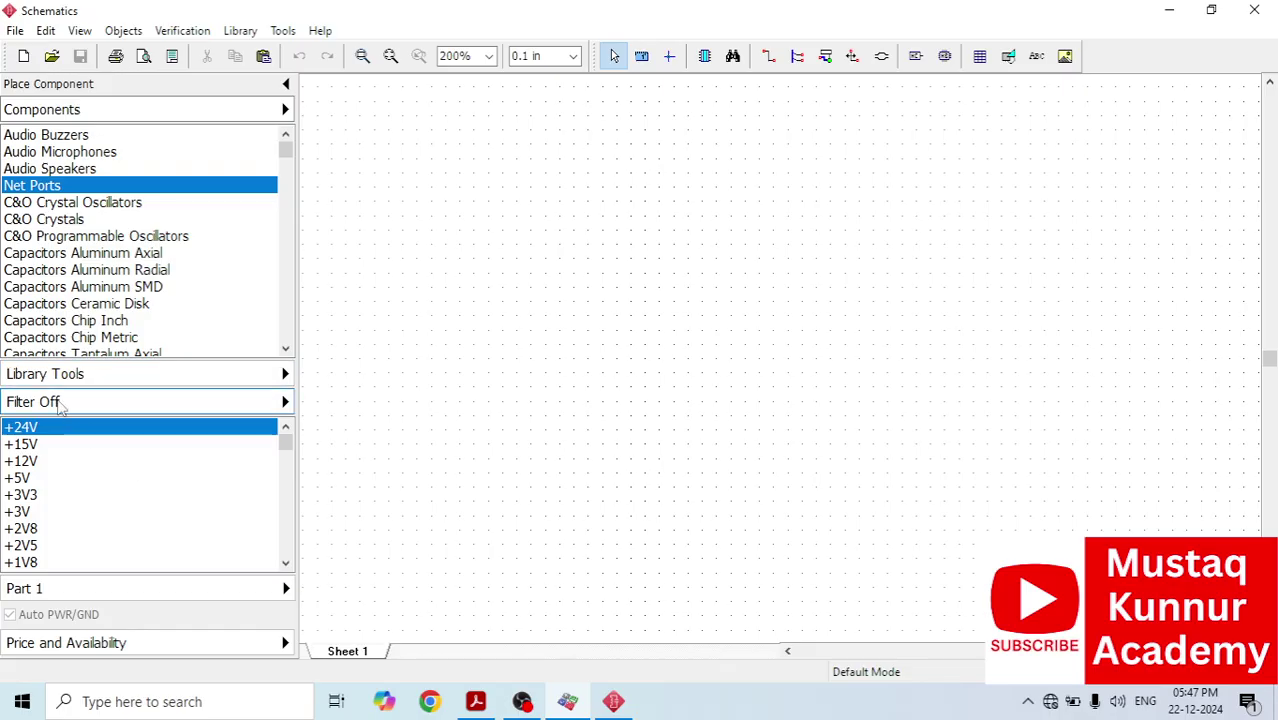
Step: Filter the components by the name BC107 with the search area set to All Libraries
click(60, 405)
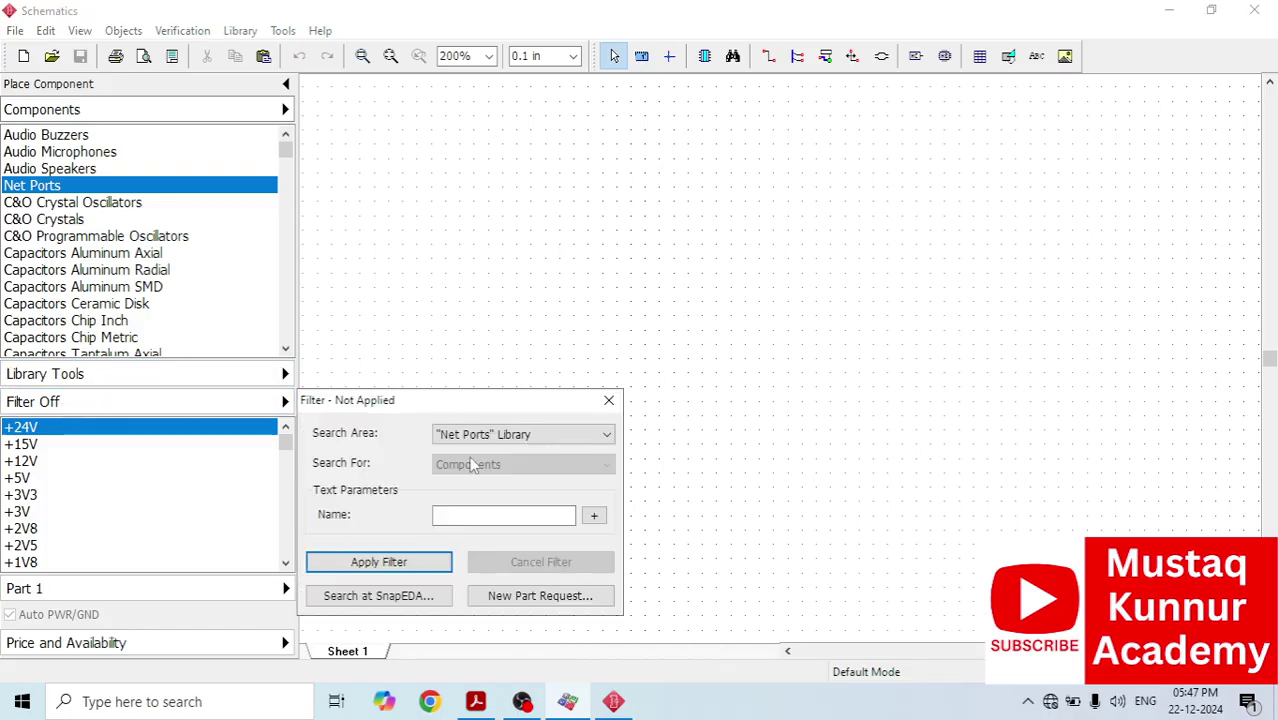
click(461, 514)
text(BC)
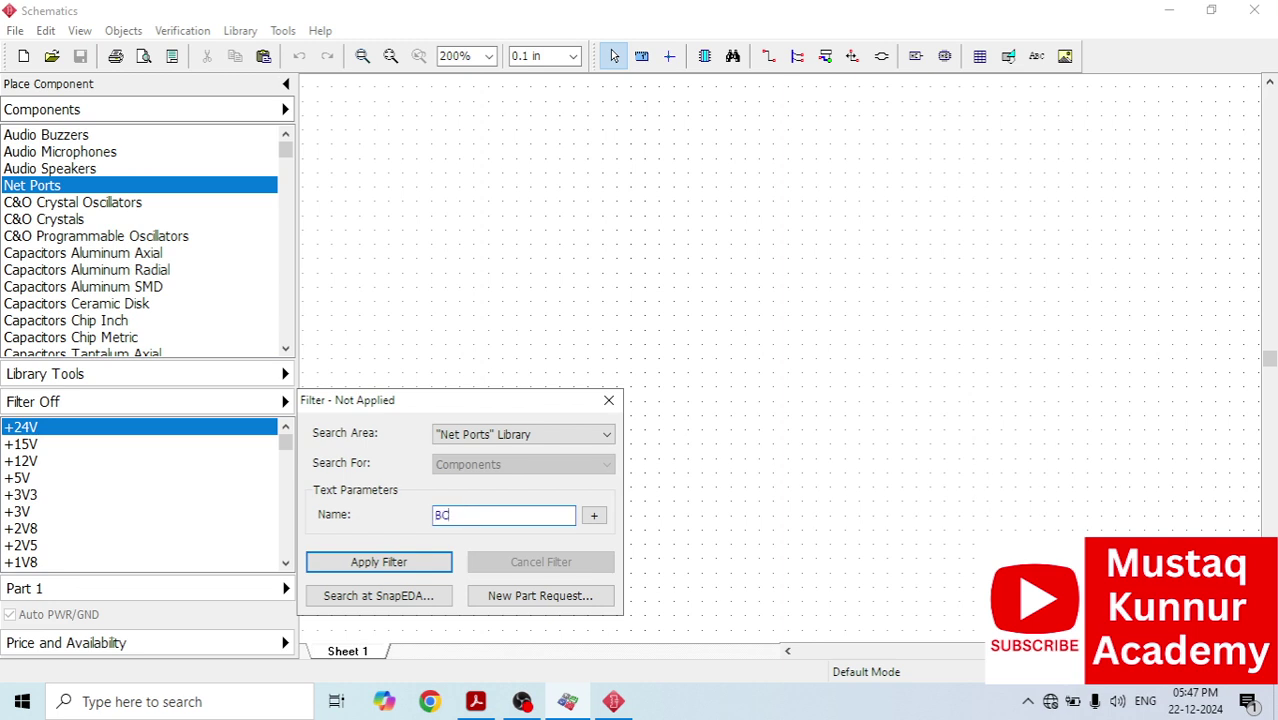
text(107)
key(Return)
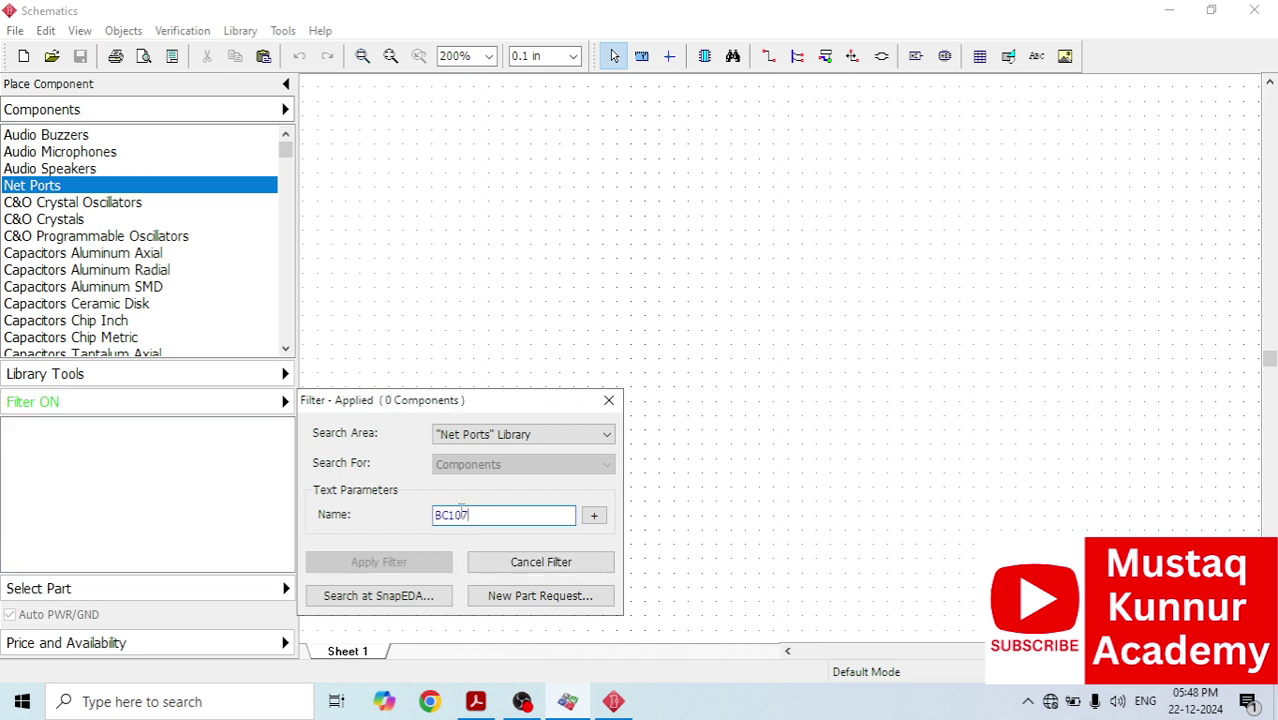
click(488, 434)
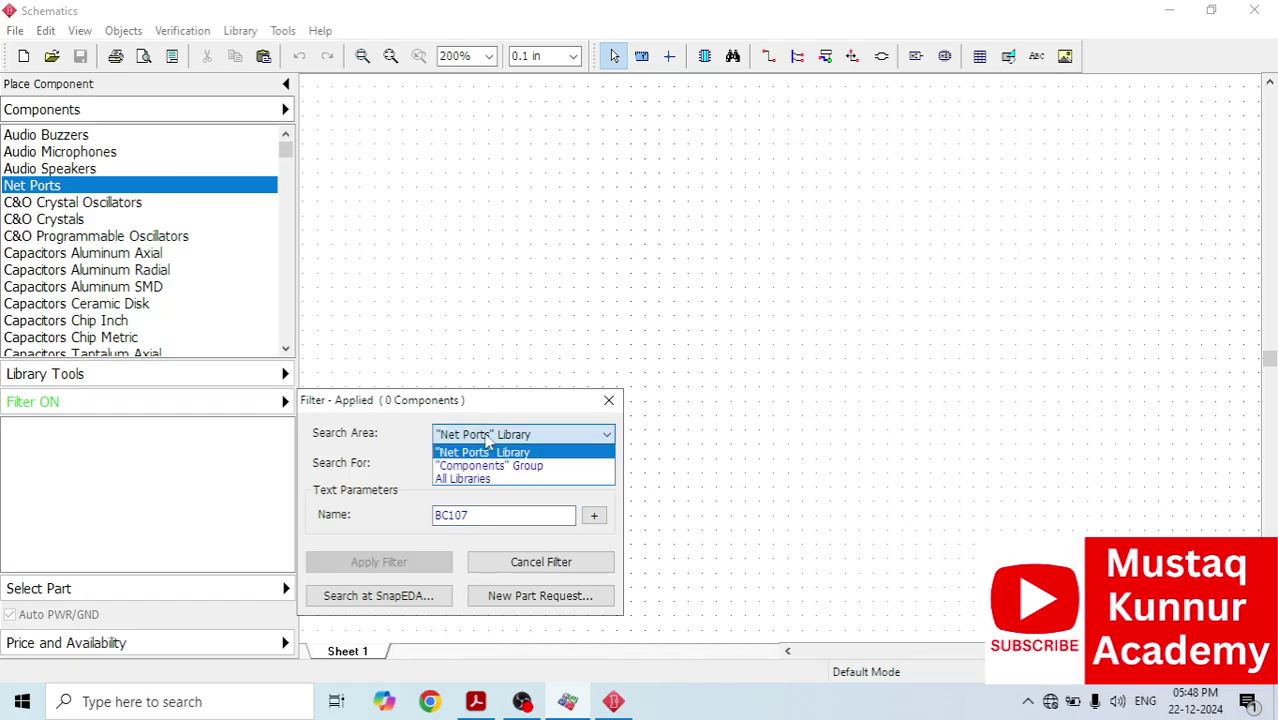
click(464, 480)
click(402, 564)
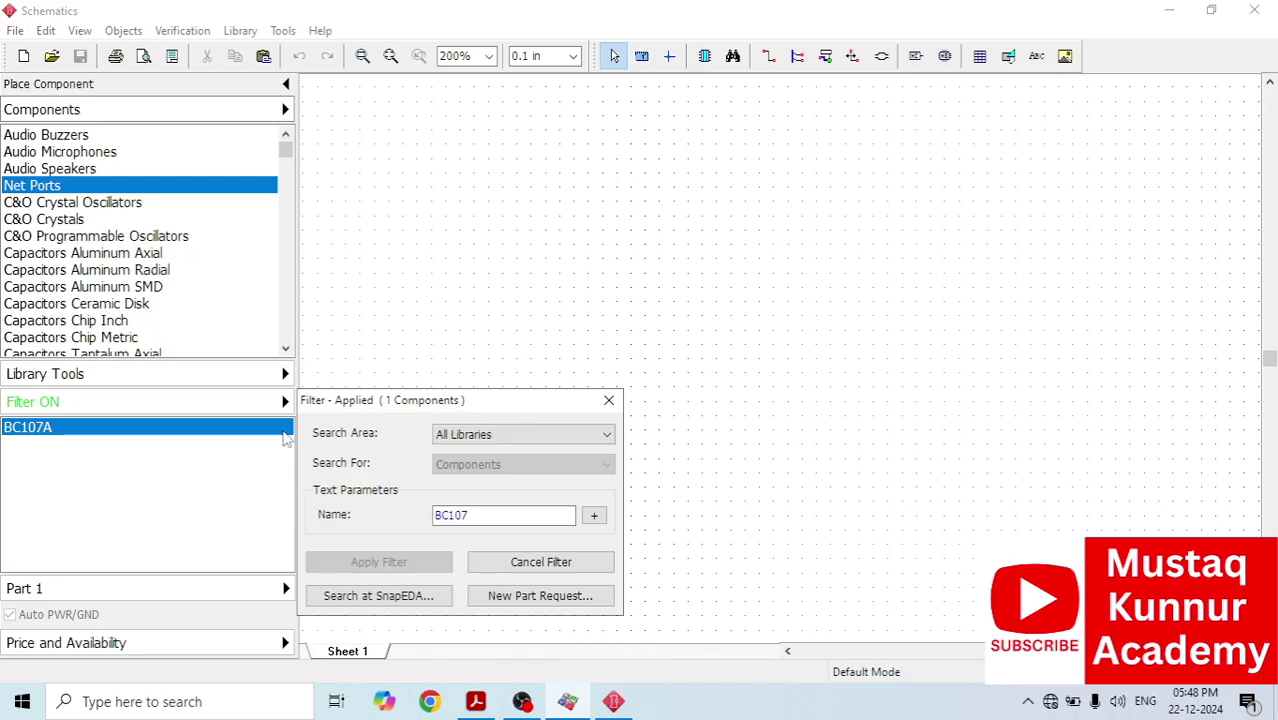
Step: Place the BC107A transistor on the empty sheet and close the component filter
click(20, 431)
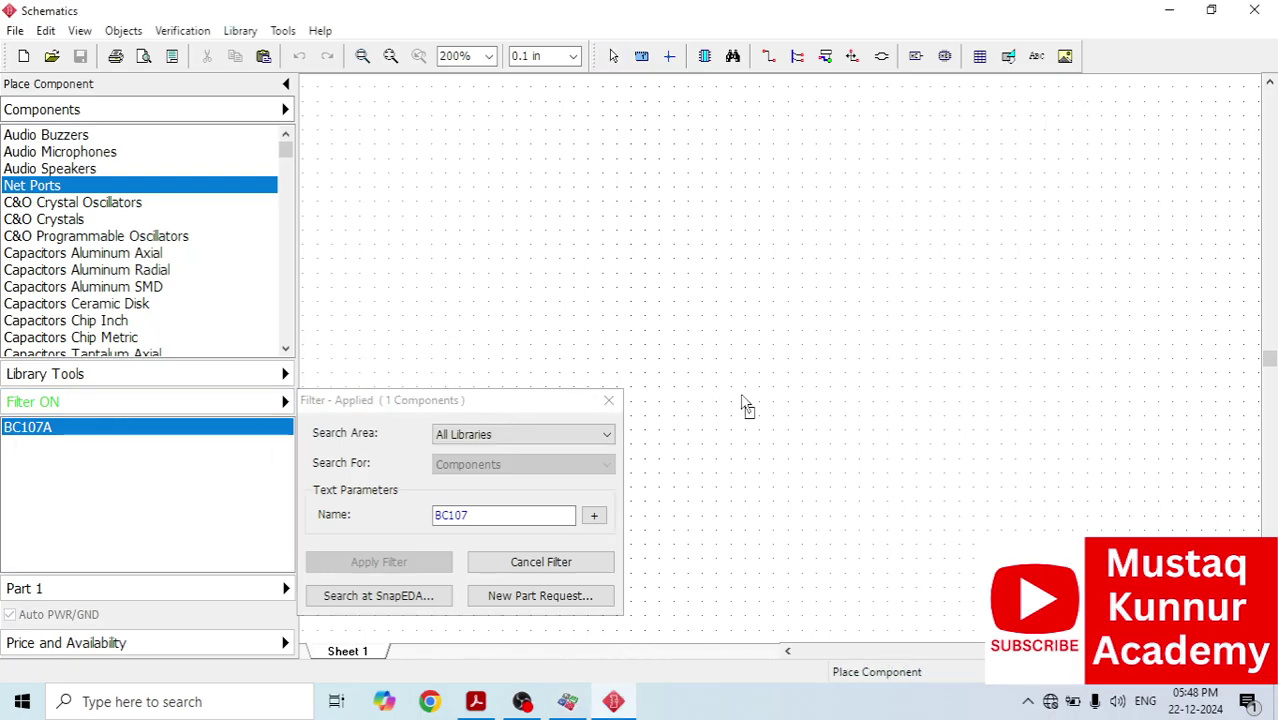
click(760, 290)
scroll(776, 295, up, 1)
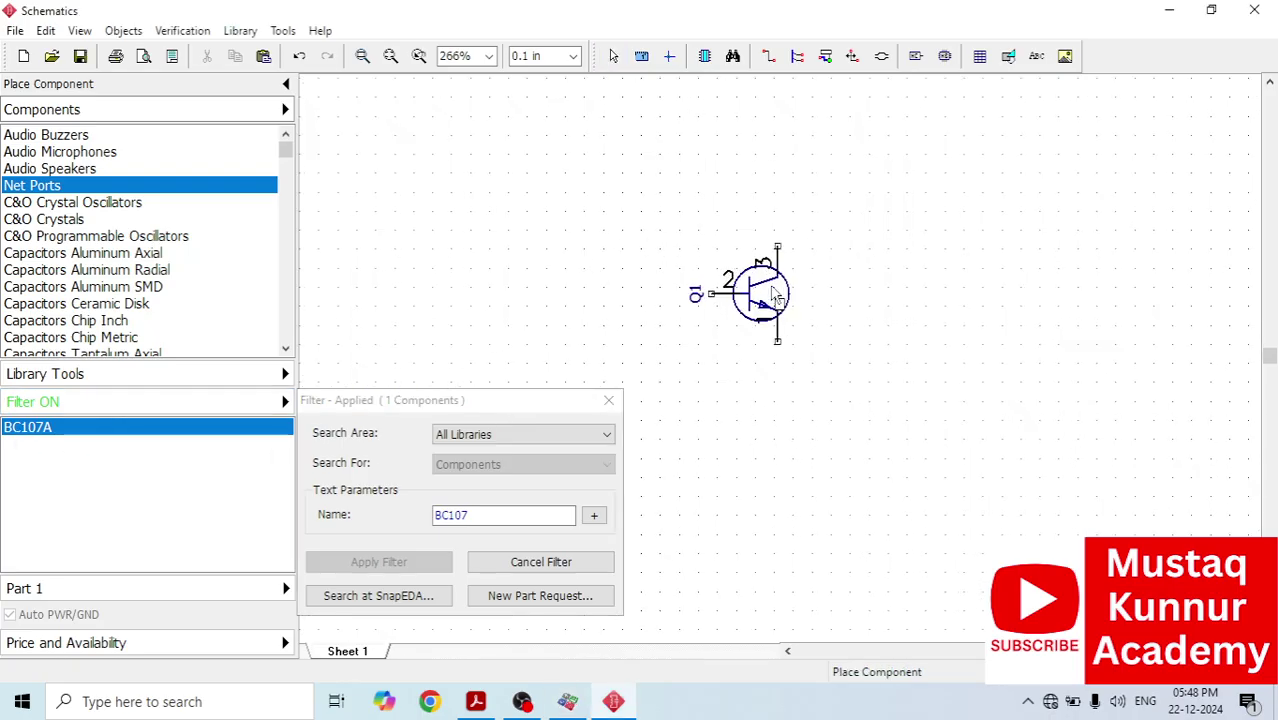
scroll(776, 295, up, 1)
click(608, 400)
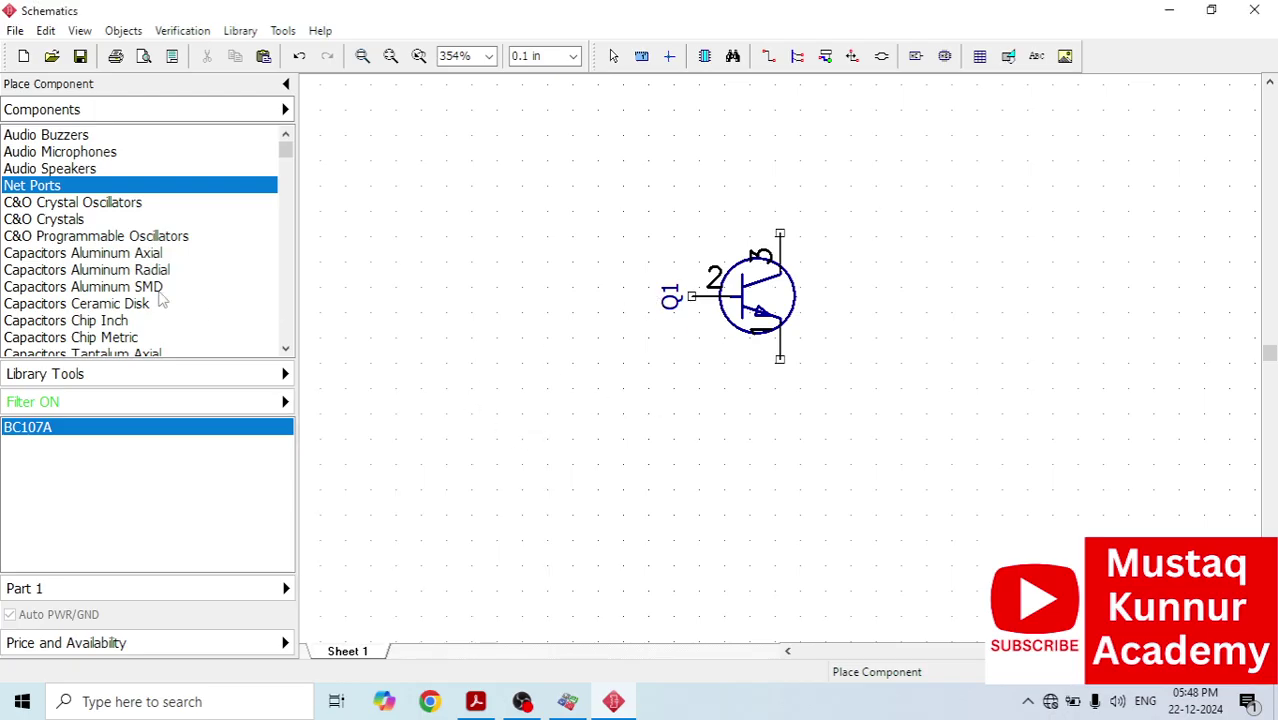
Step: Place four RES resistors from the General (non-IPC) library: two left of the transistor, one below it and one above it
scroll(69, 177, up, 1)
click(71, 140)
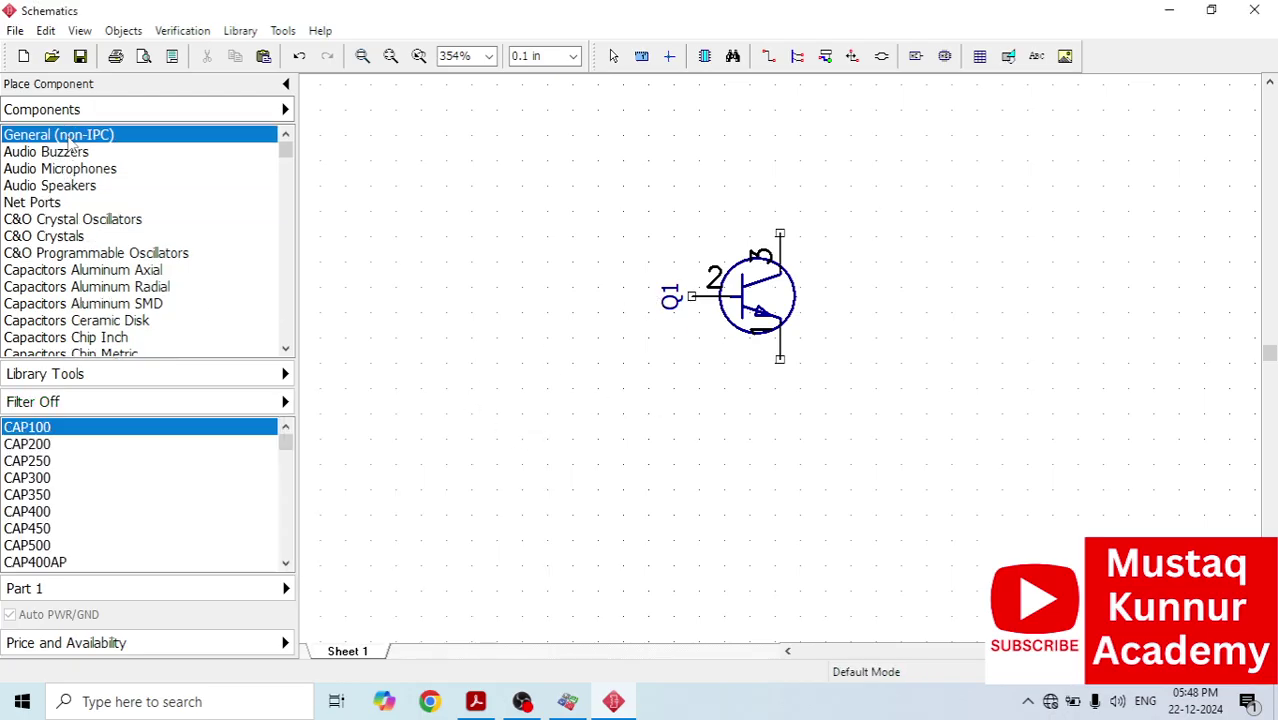
scroll(66, 500, down, 1)
scroll(64, 500, down, 5)
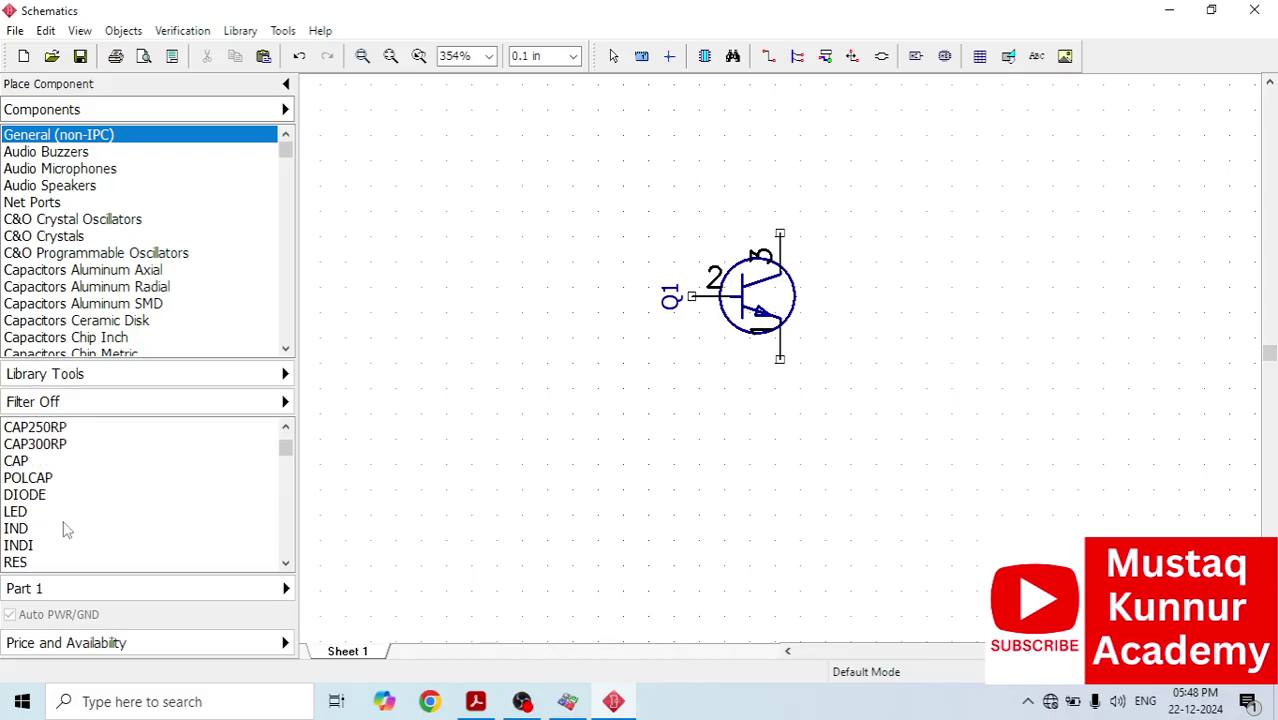
click(18, 563)
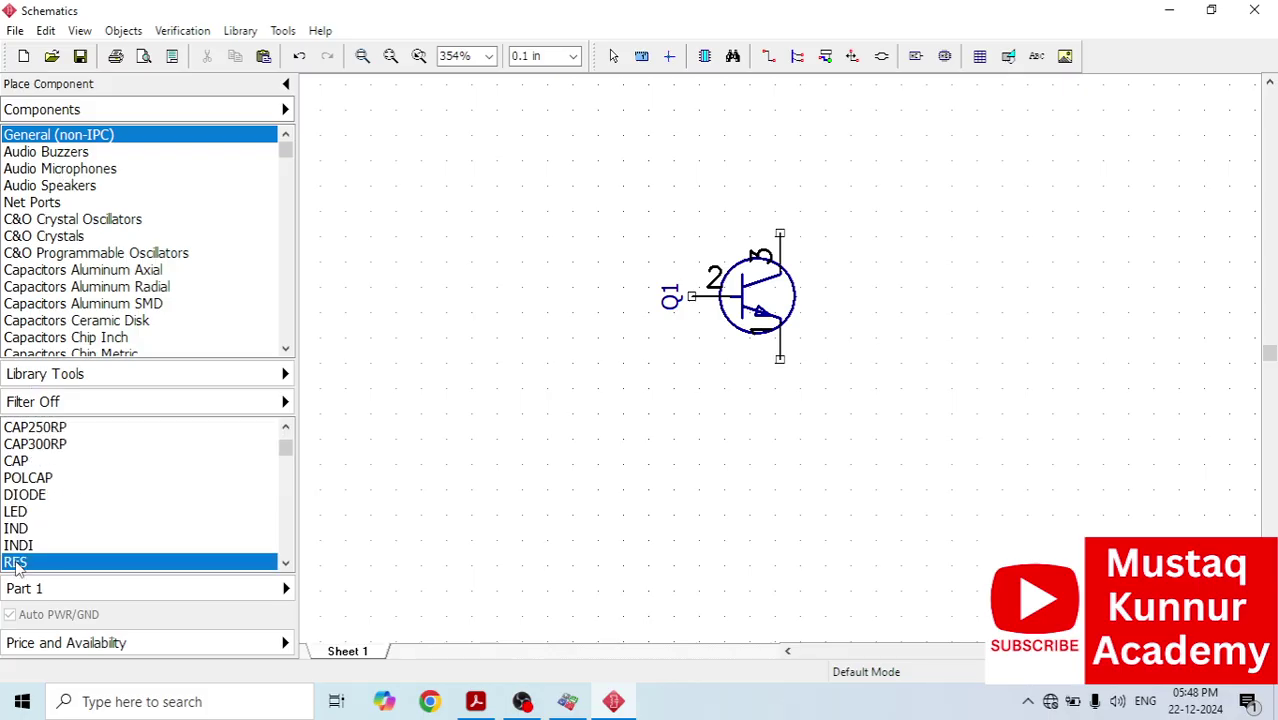
click(488, 247)
click(488, 392)
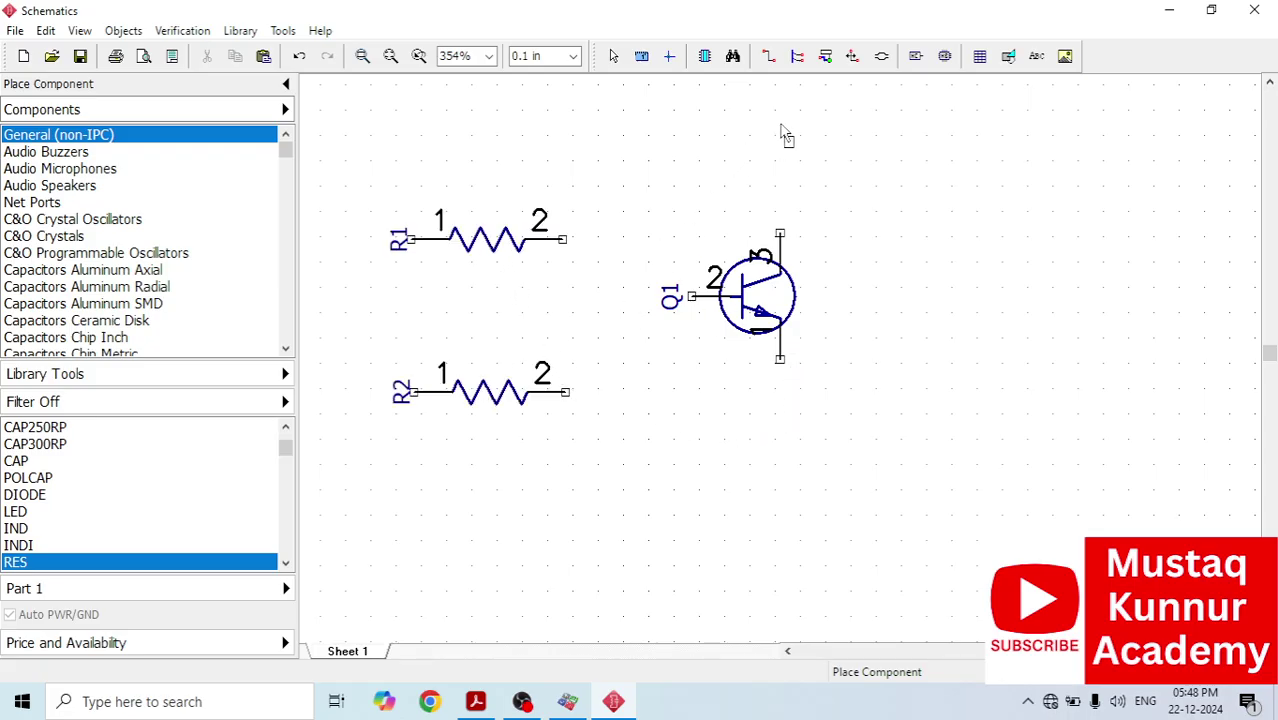
click(752, 458)
click(762, 132)
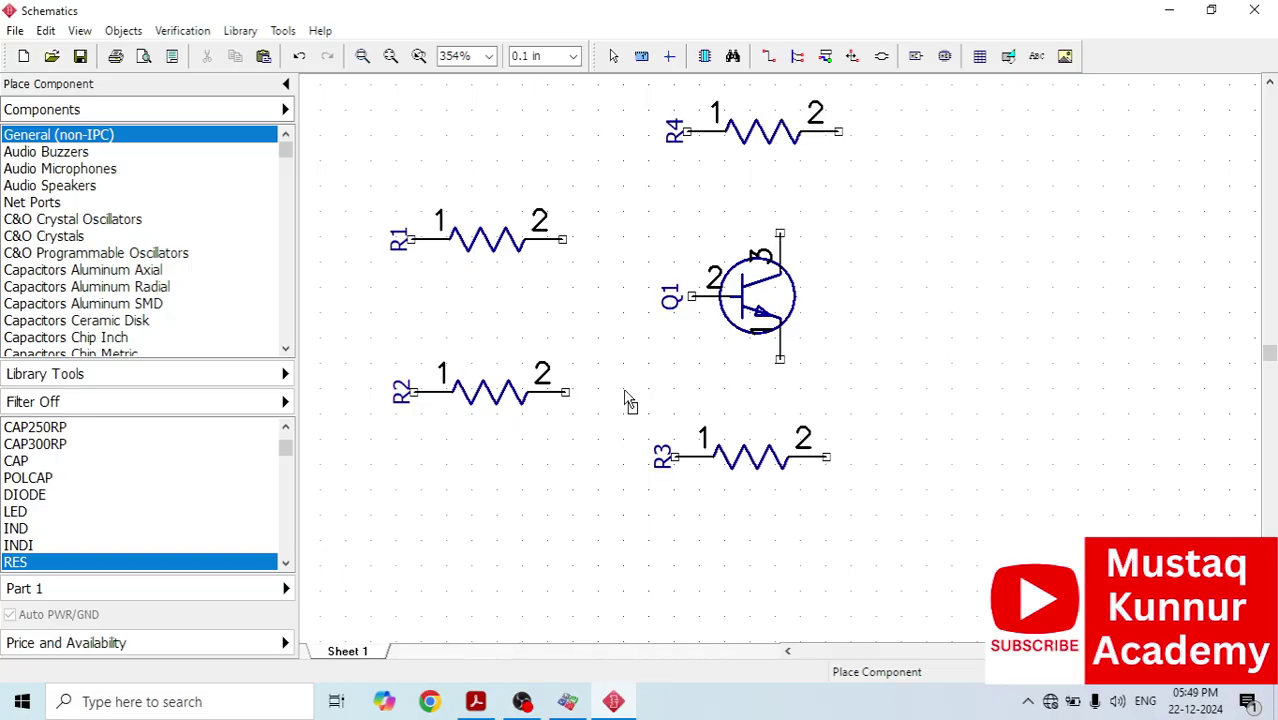
click(345, 136)
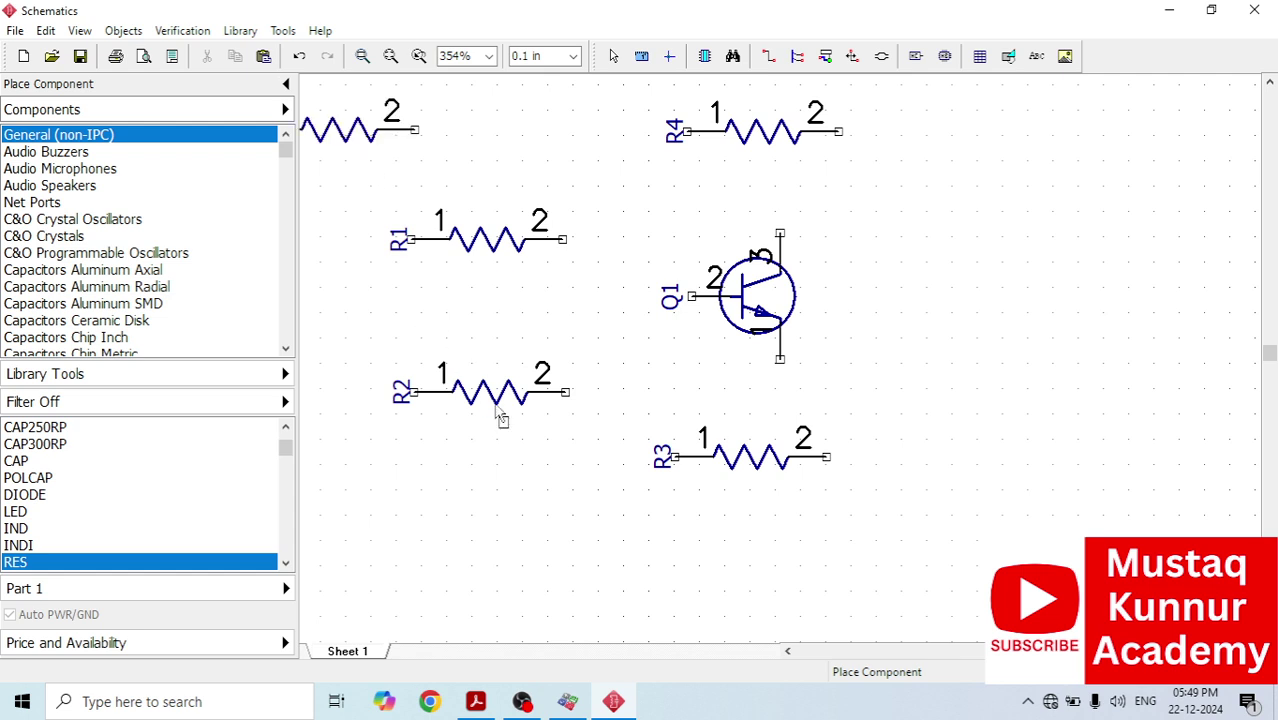
key(Escape)
click(356, 143)
key(Delete)
Step: Rotate all four resistors to vertical and move R2 down so it sits below R1
drag(357, 158, 591, 519)
key(r)
drag(488, 400, 484, 452)
click(840, 505)
key(r)
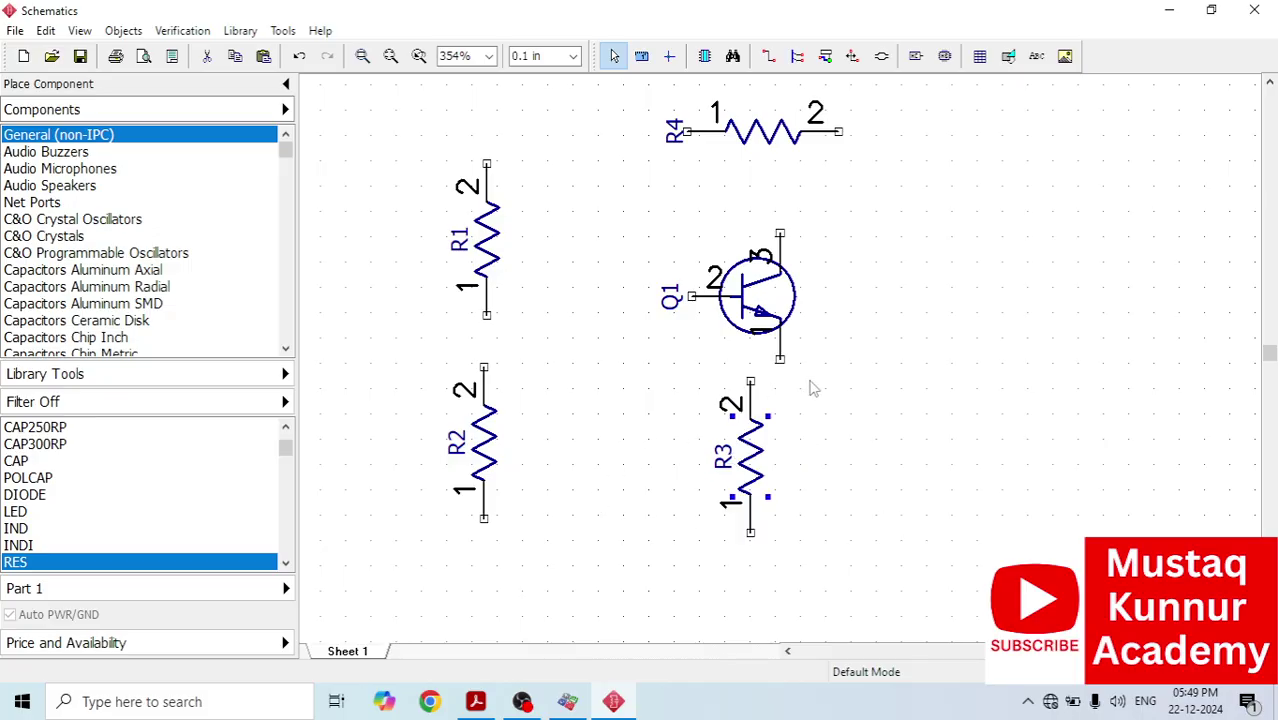
click(750, 135)
key(r)
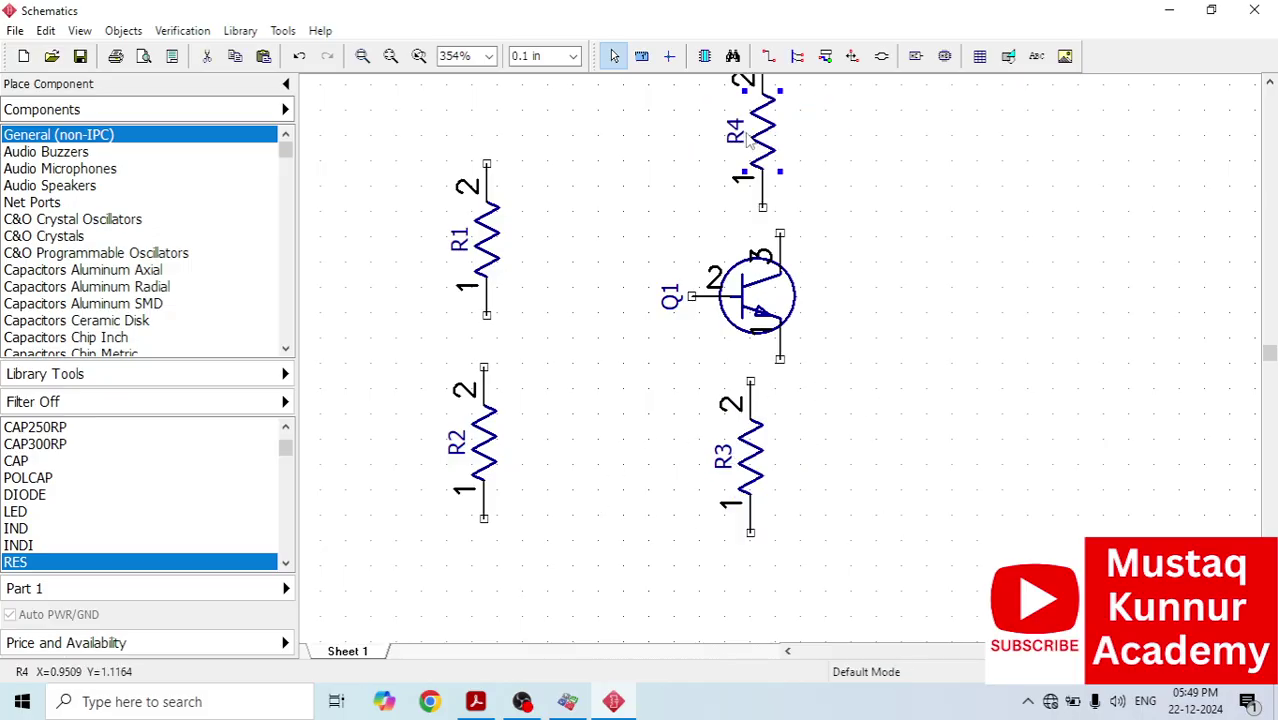
Step: Move R3 below the transistor's emitter and spread R1 and R2 further apart vertically
drag(755, 470, 788, 527)
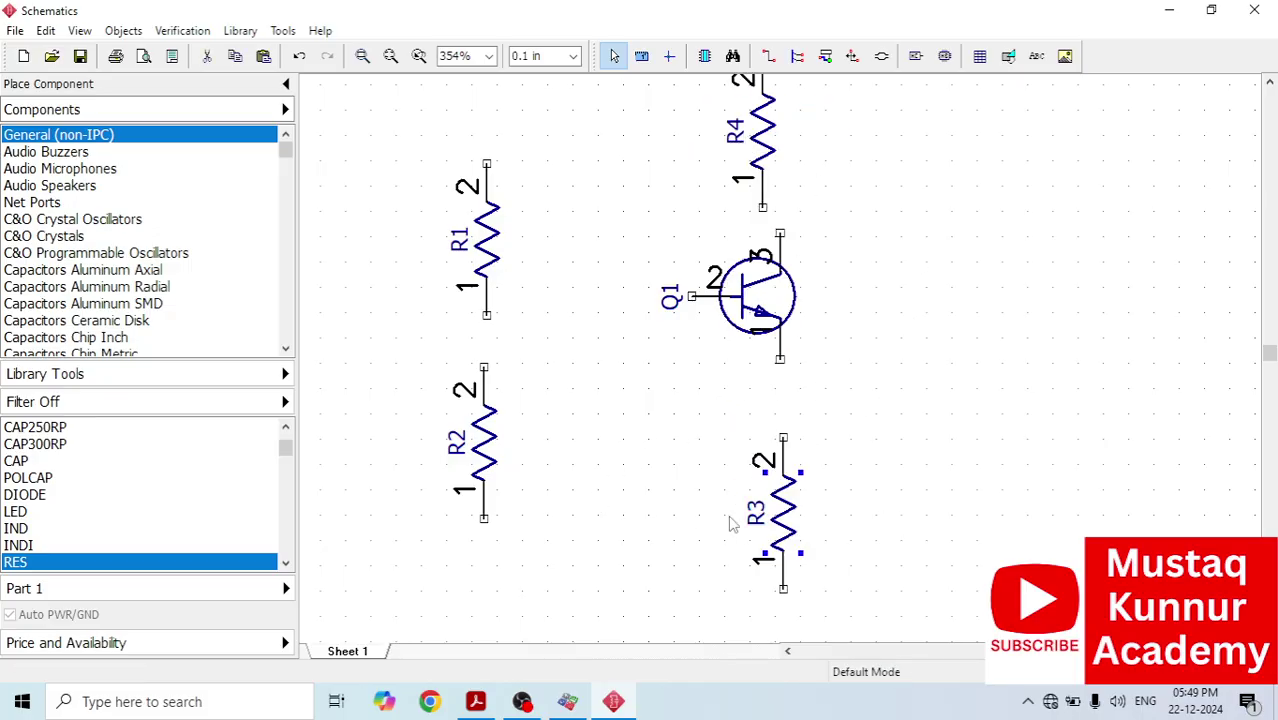
drag(484, 442, 497, 454)
scroll(555, 408, down, 1)
drag(505, 280, 523, 225)
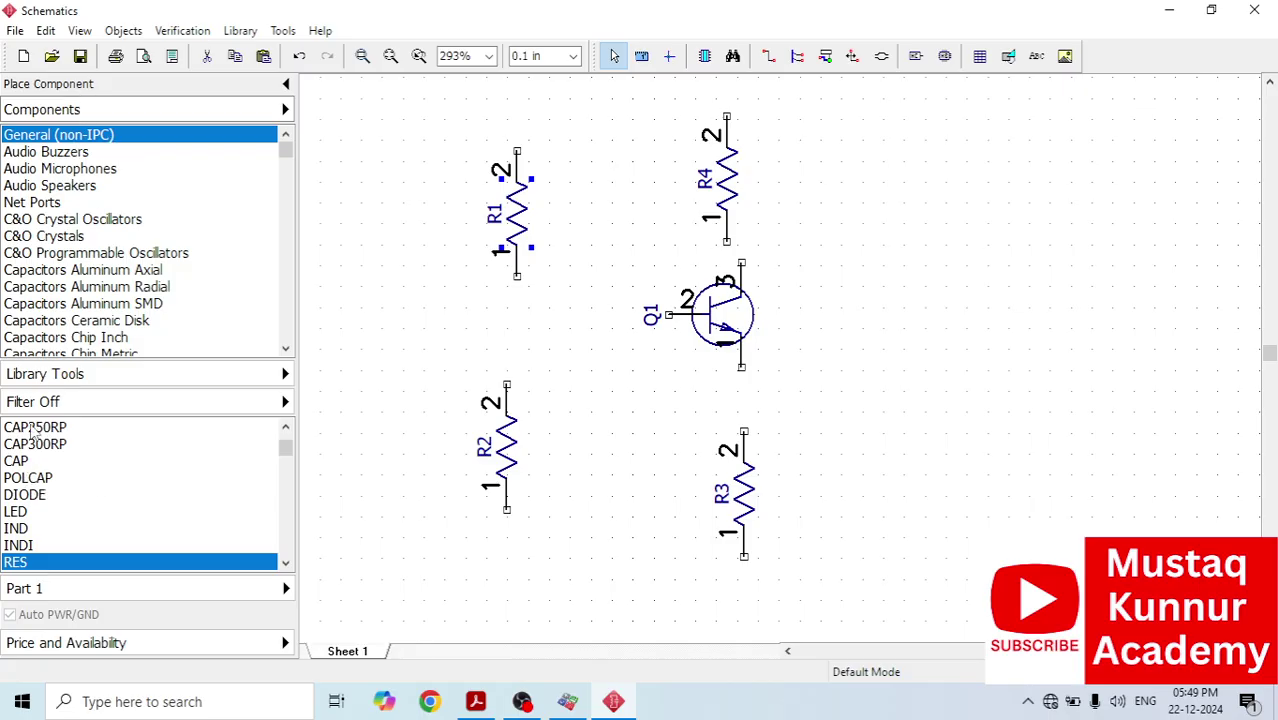
Step: Place two CAP capacitors, one left of R1 and R2 and one to the right of the transistor
click(14, 464)
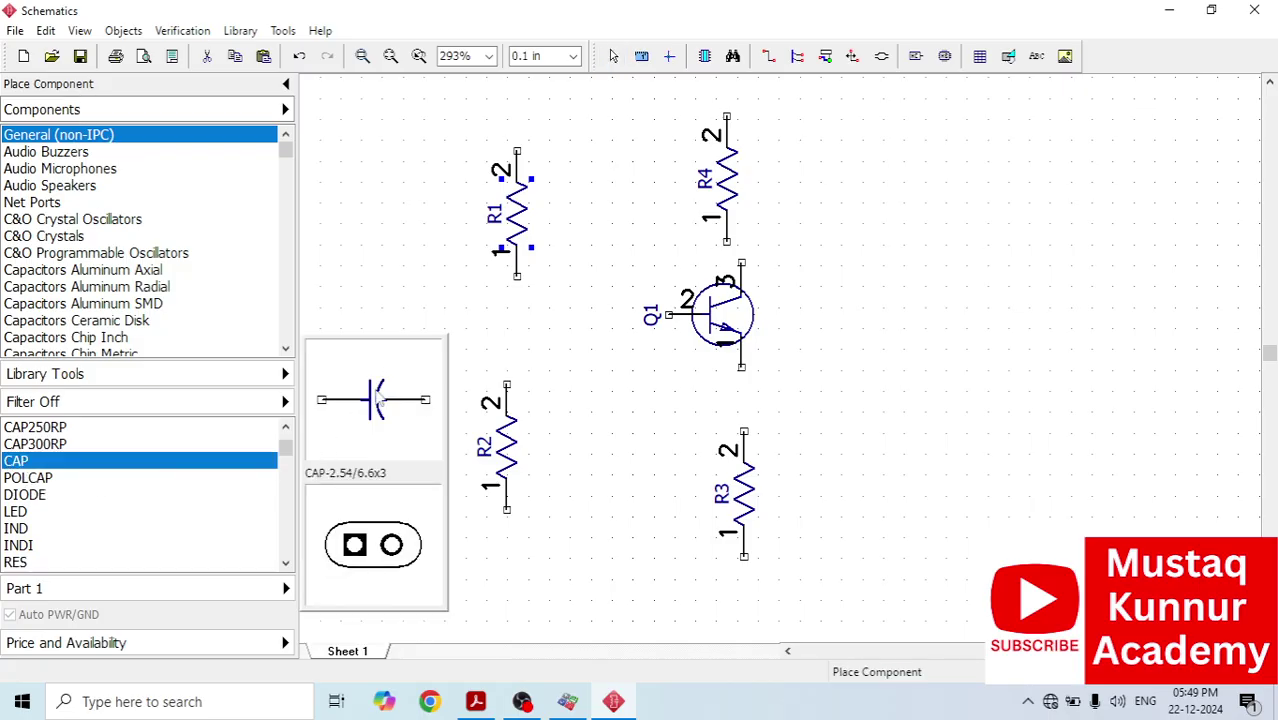
click(390, 305)
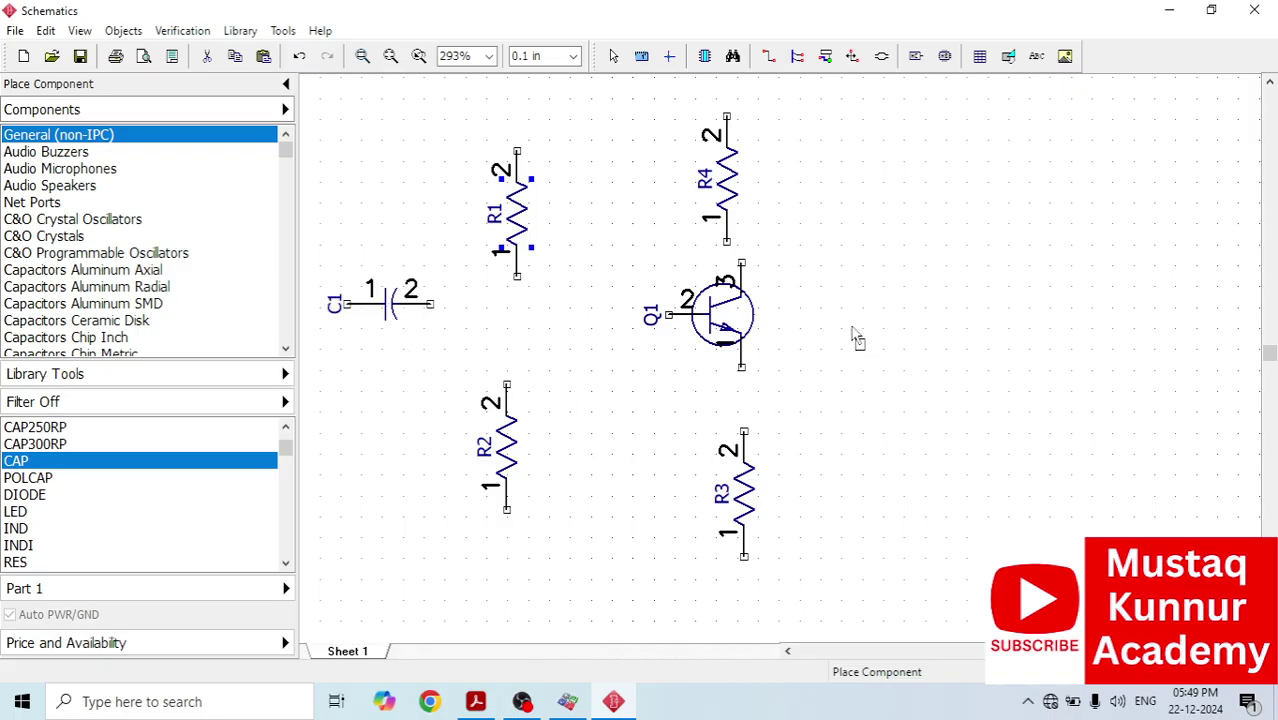
click(884, 252)
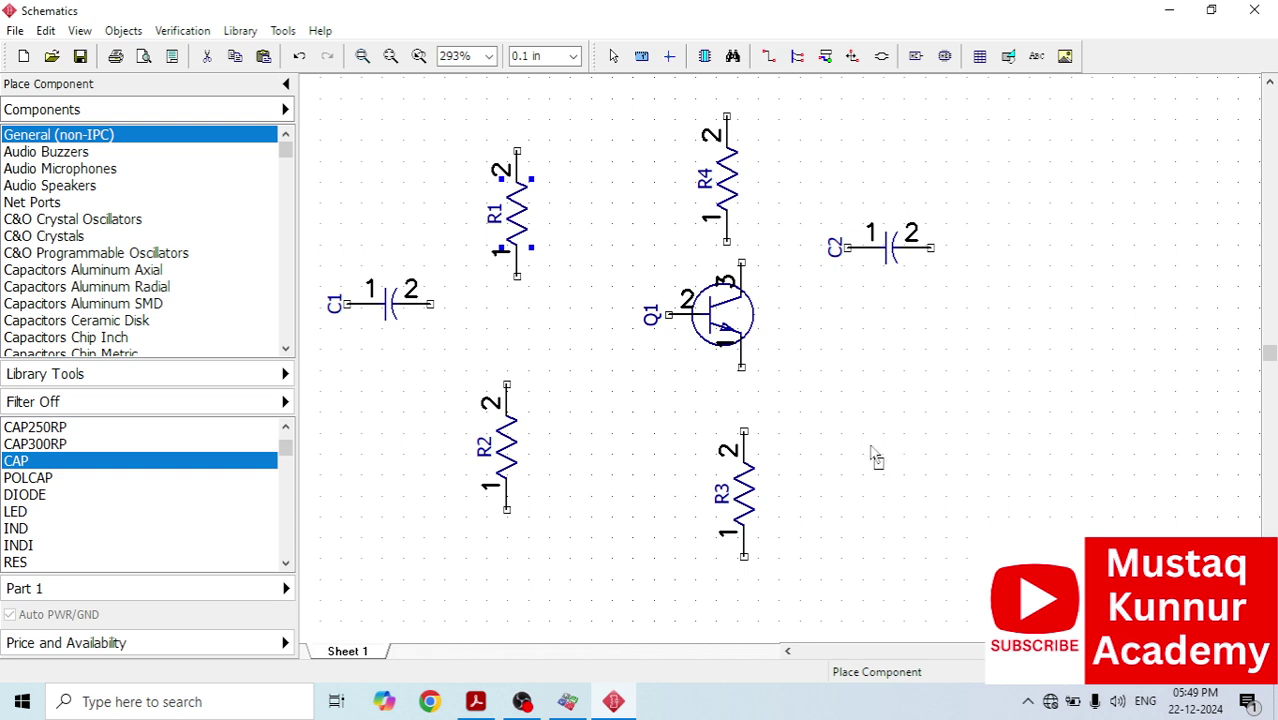
key(Escape)
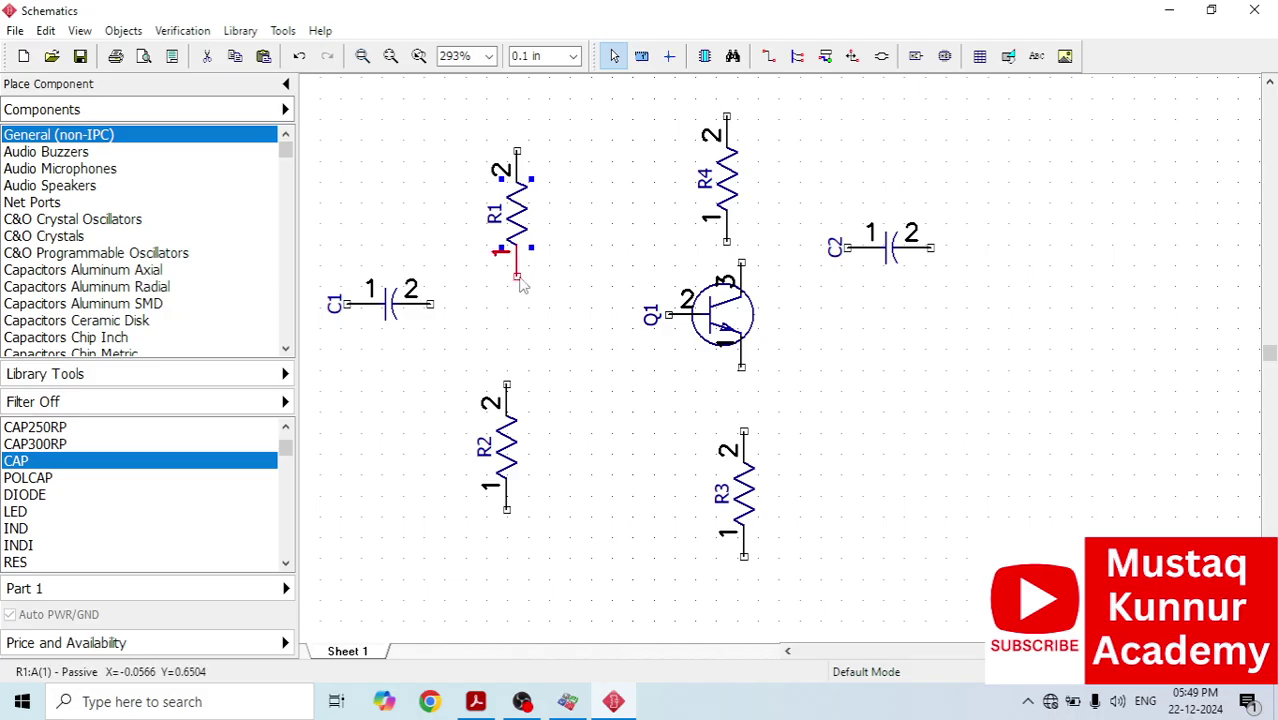
Step: Wire pin 1 of R1 to pin 2 of R2
click(518, 279)
click(509, 380)
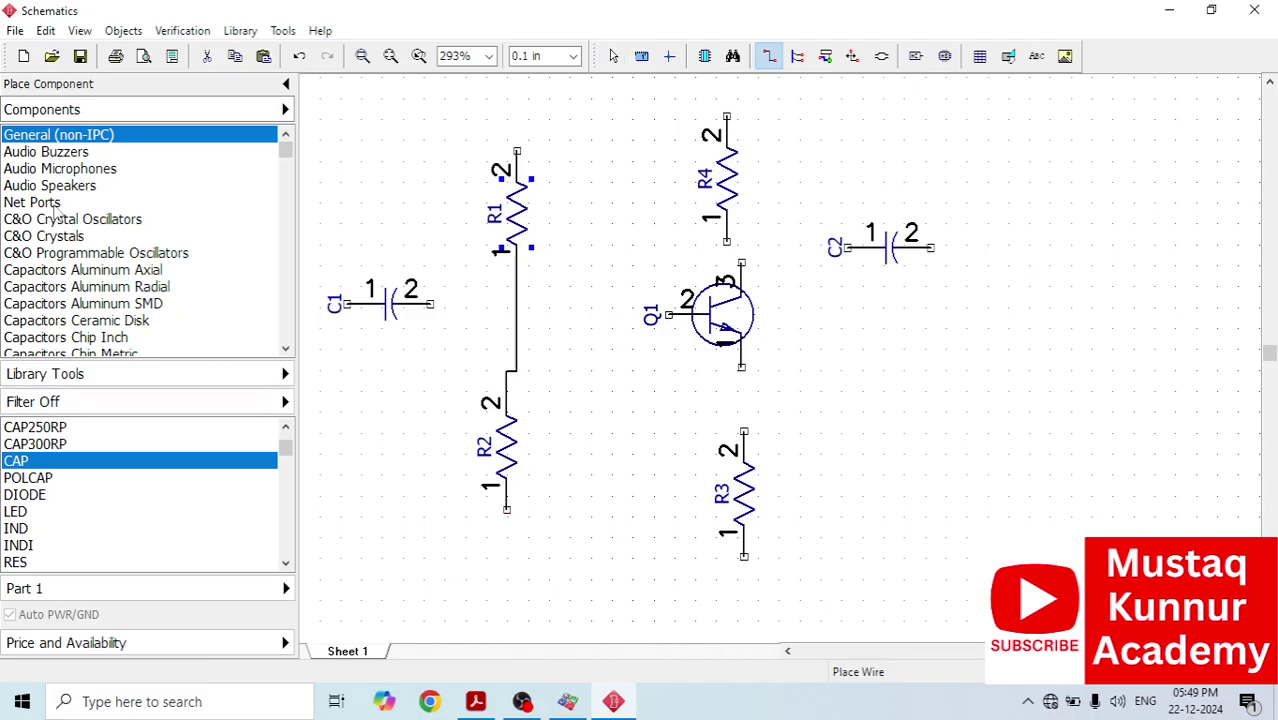
Step: Place a GND port from the Net Ports library between R2 and R3, below their lower ends
click(57, 205)
scroll(60, 500, down, 2)
scroll(54, 527, down, 2)
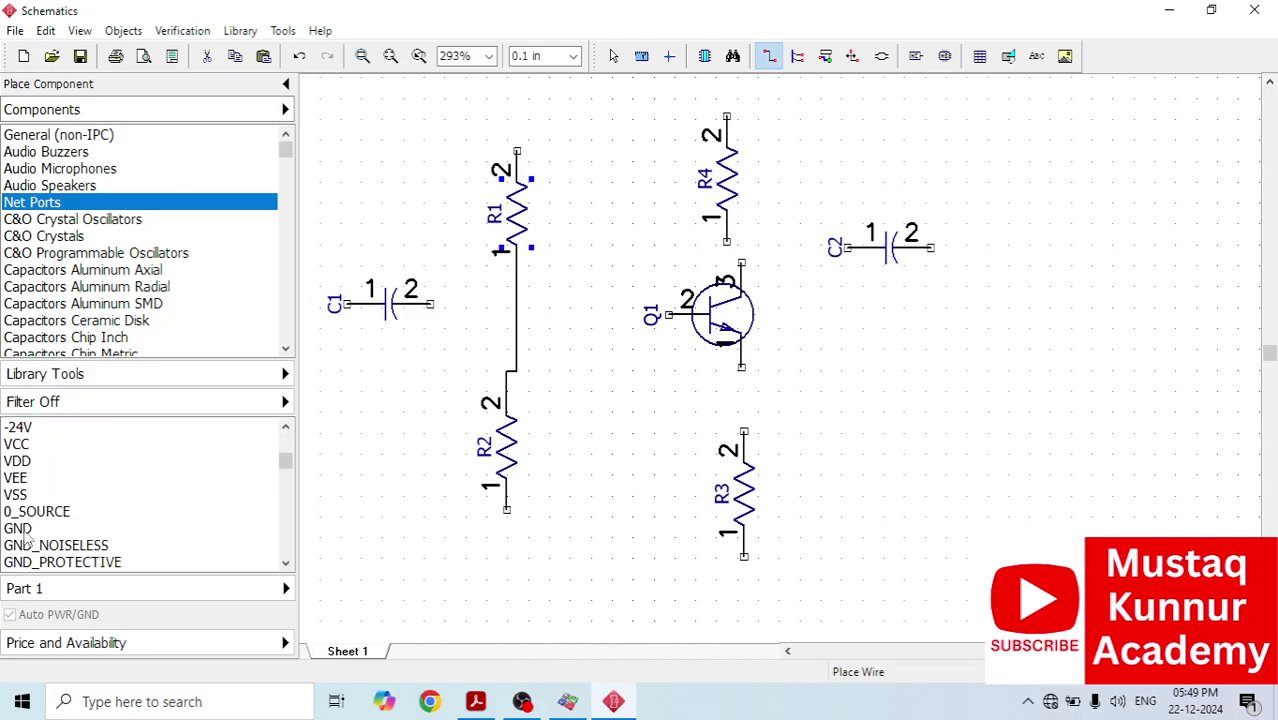
click(25, 531)
click(628, 600)
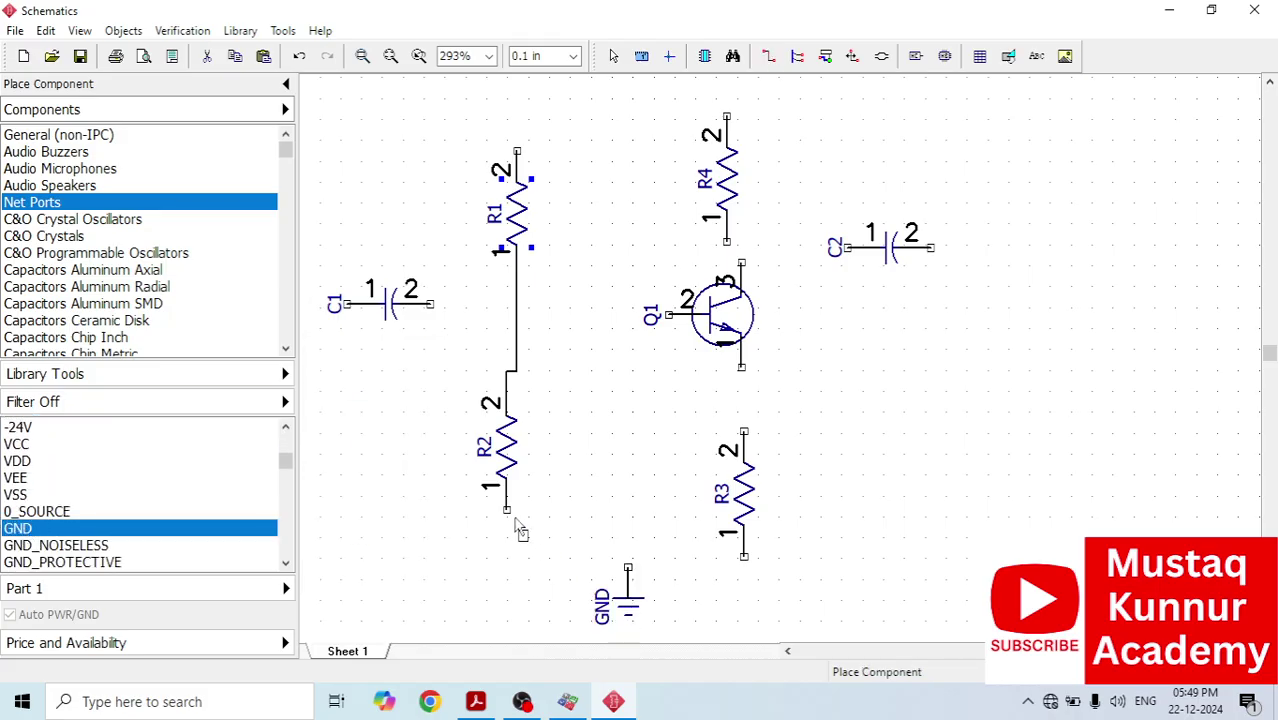
click(507, 510)
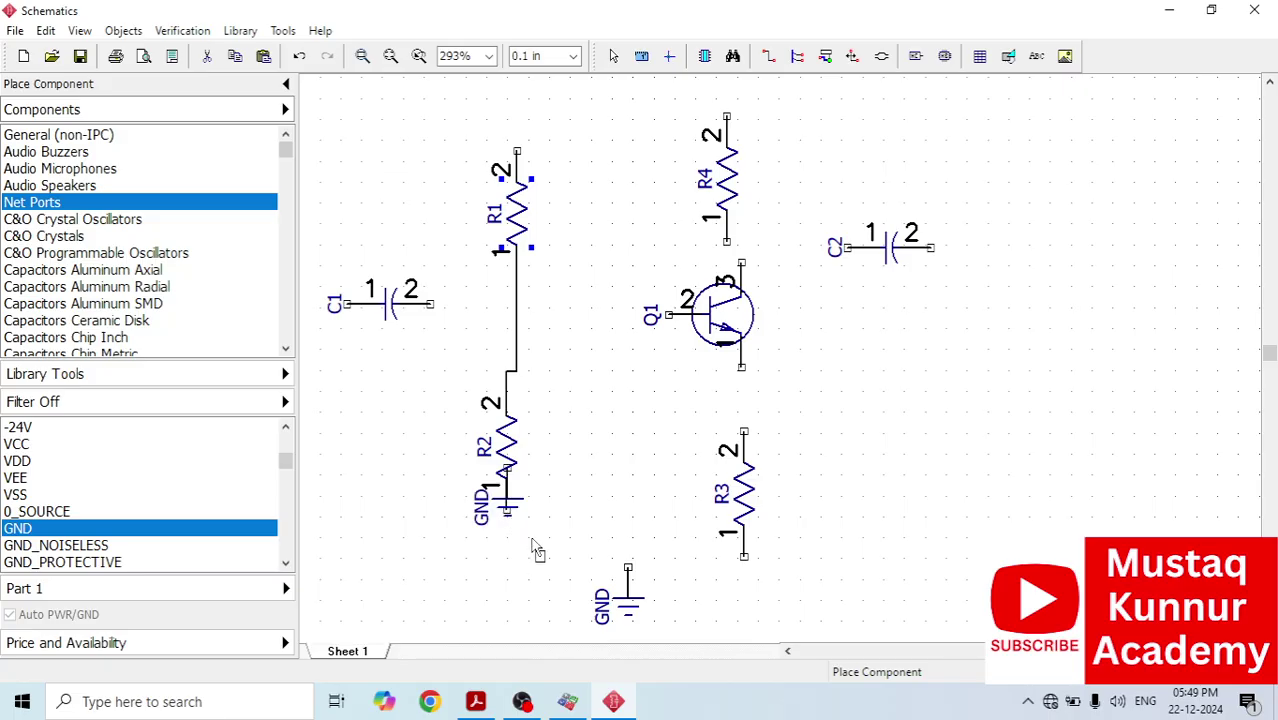
key(ctrl+z)
Step: Wire pin 1 of R2 and pin 1 of R3 to GND, and the transistor's emitter to pin 2 of R3
click(768, 56)
click(507, 510)
click(627, 567)
click(744, 557)
click(630, 550)
click(741, 369)
click(744, 432)
Step: Wire the transistor's base and pin 2 of C1 to the wire joining R1 and R2
click(669, 314)
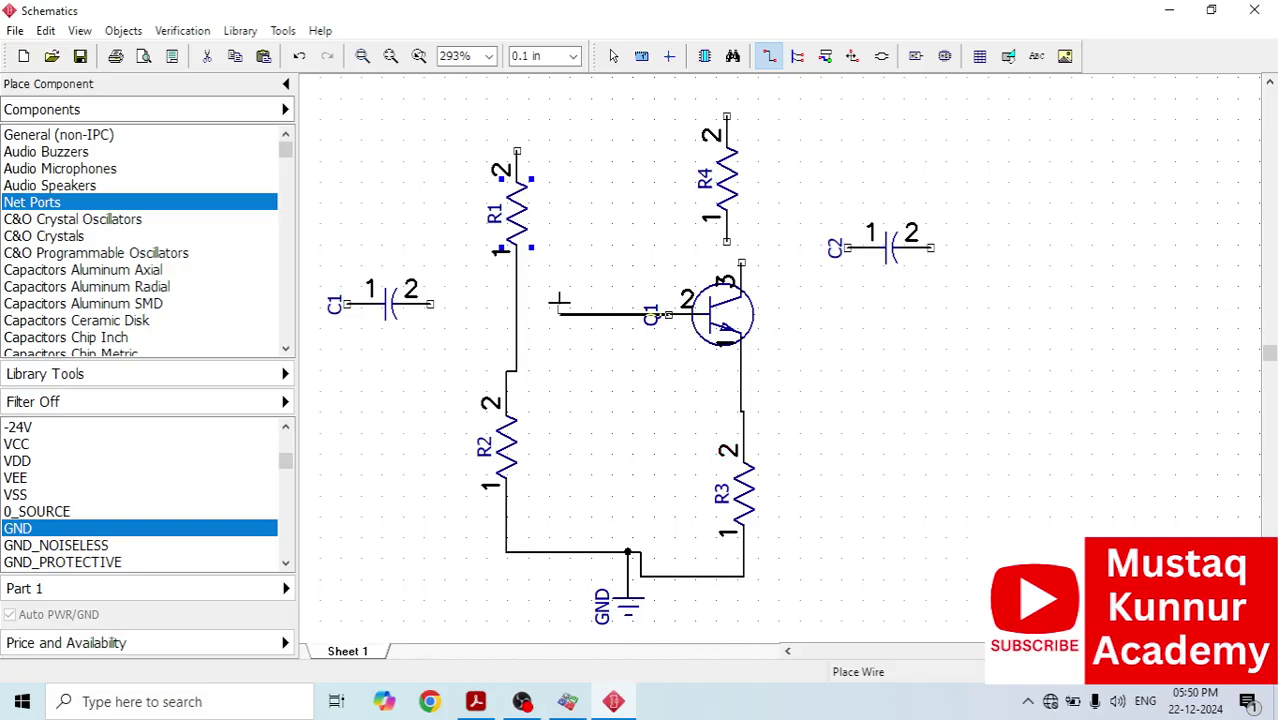
click(517, 310)
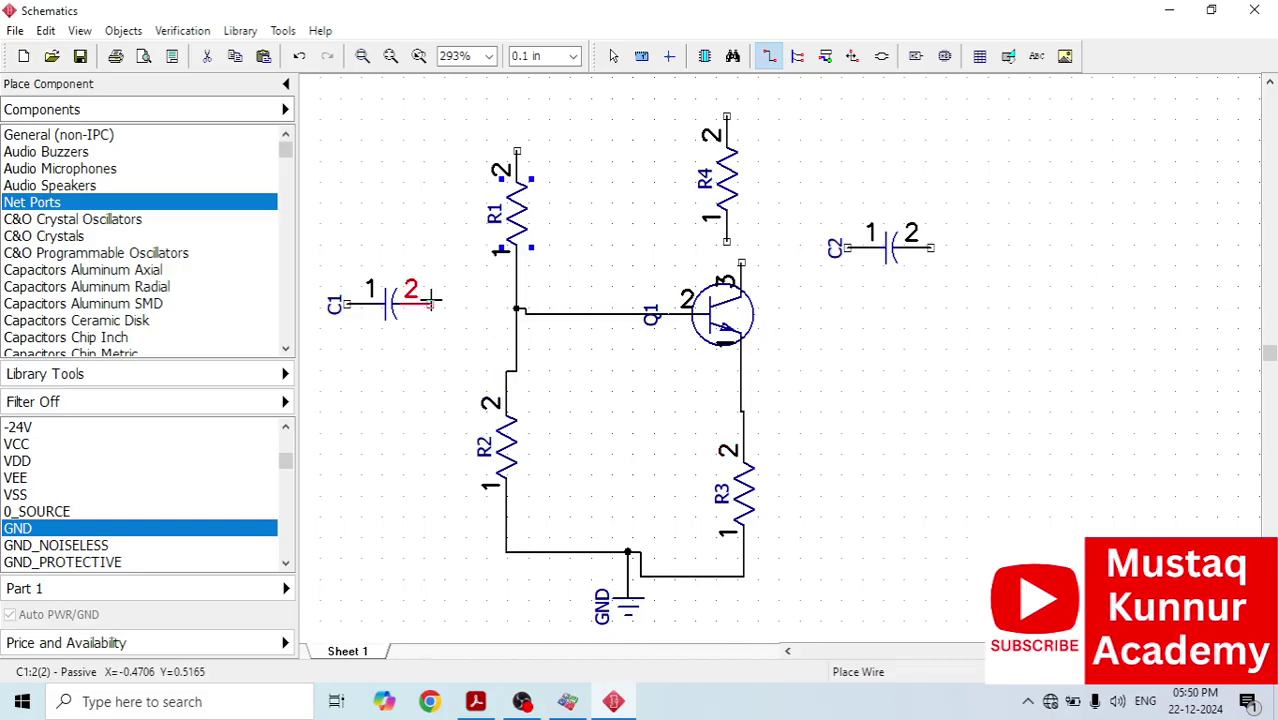
click(446, 305)
click(517, 304)
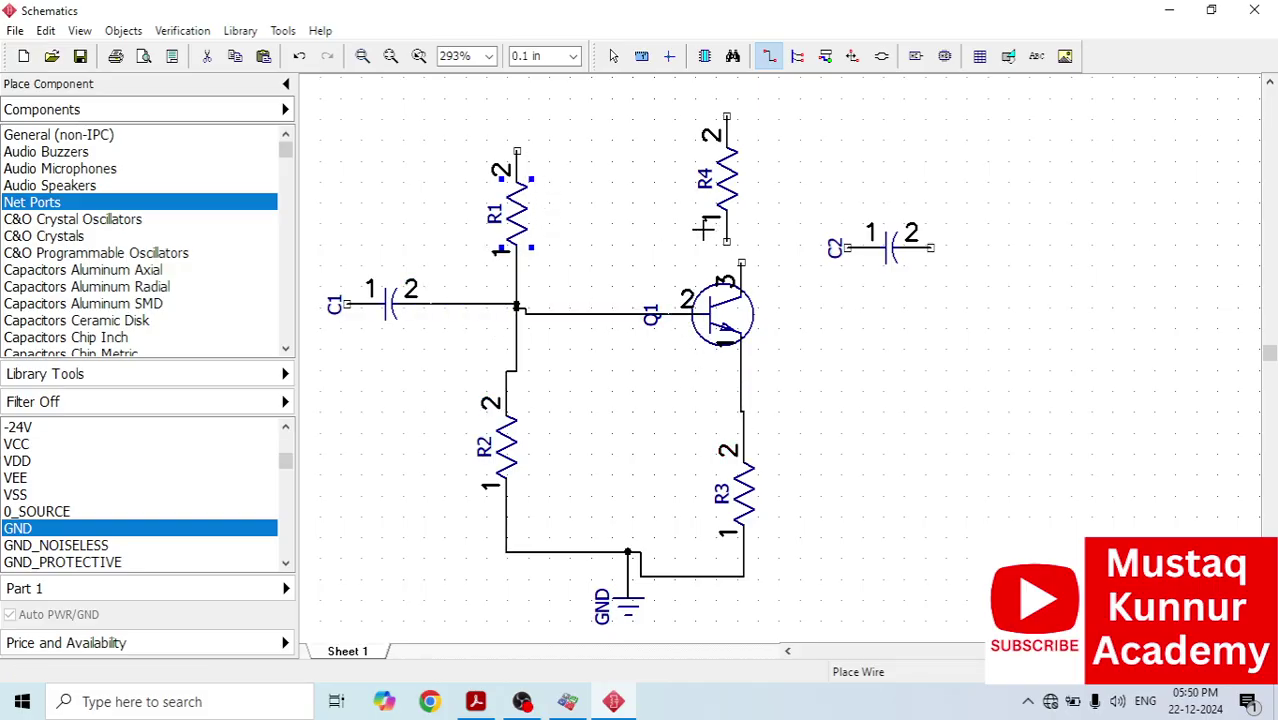
click(726, 244)
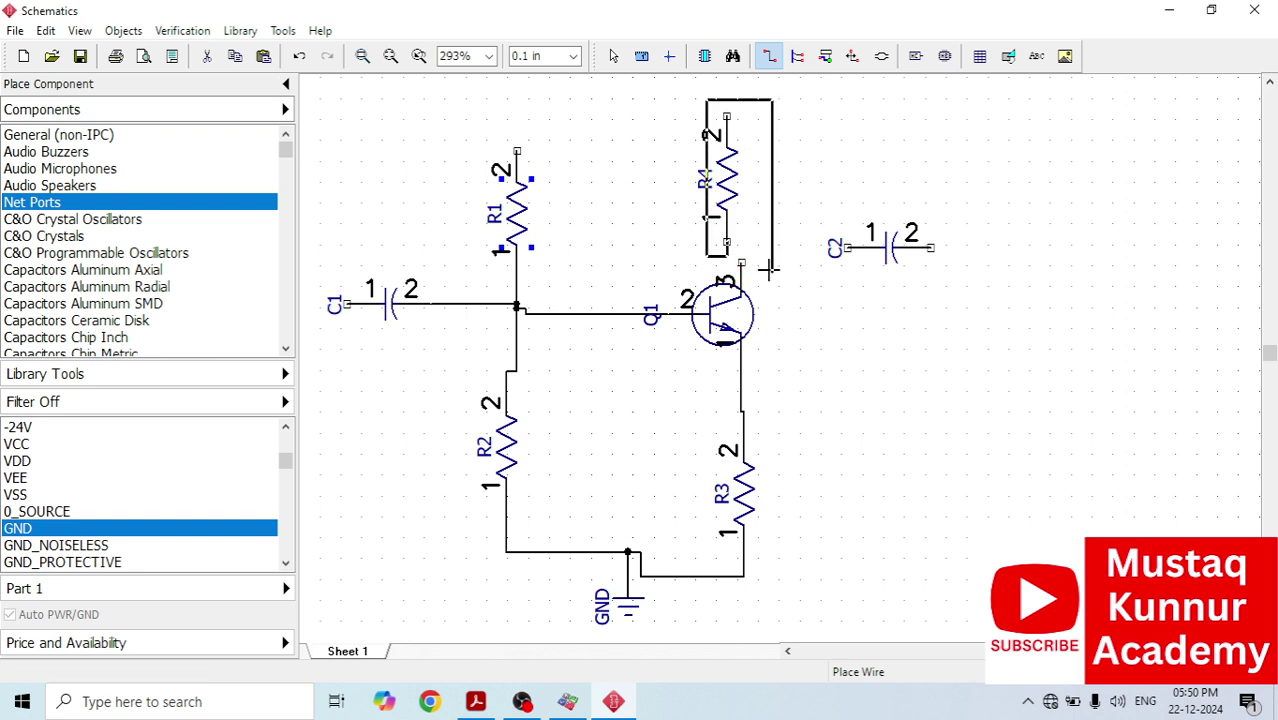
key(Escape)
key(Escape)
Step: Move R4 into line above the transistor's collector and wire its pin 1 to the collector
drag(727, 207, 744, 196)
click(741, 262)
click(743, 232)
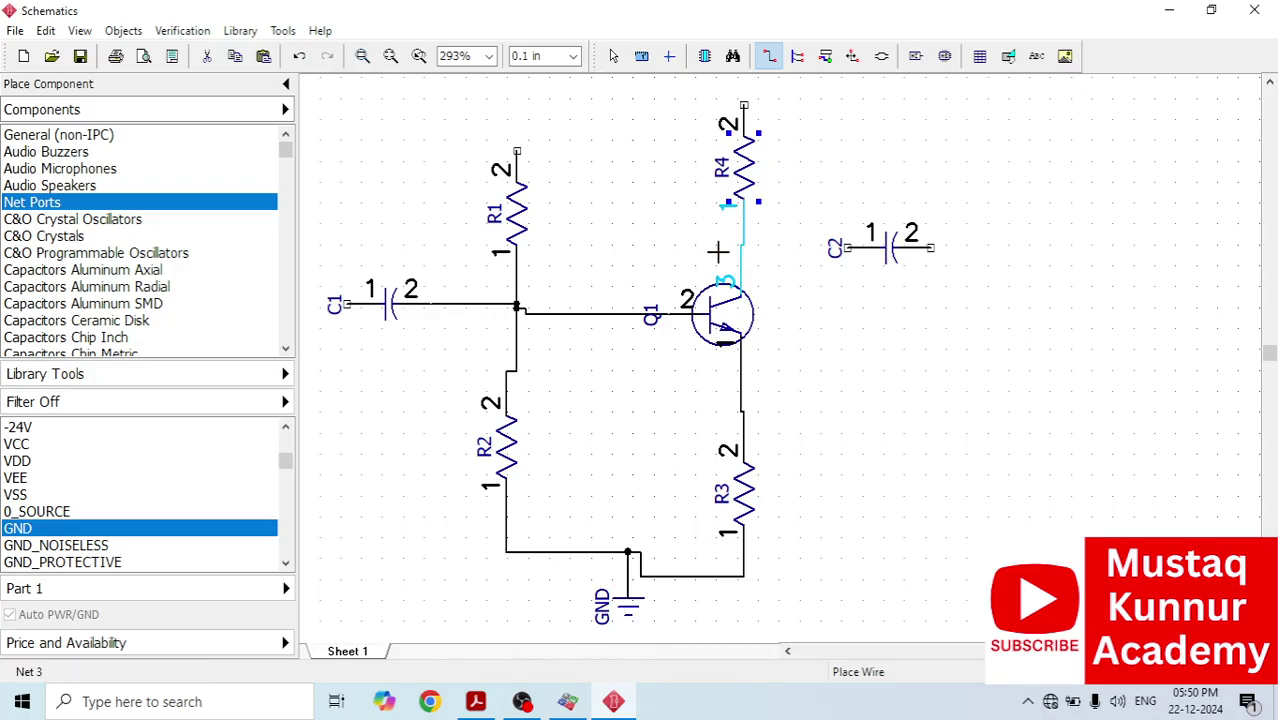
Step: Wire pin 2 of R1 to pin 2 of R4, and pin 1 of C2 to the wire between R4 and the collector
click(517, 151)
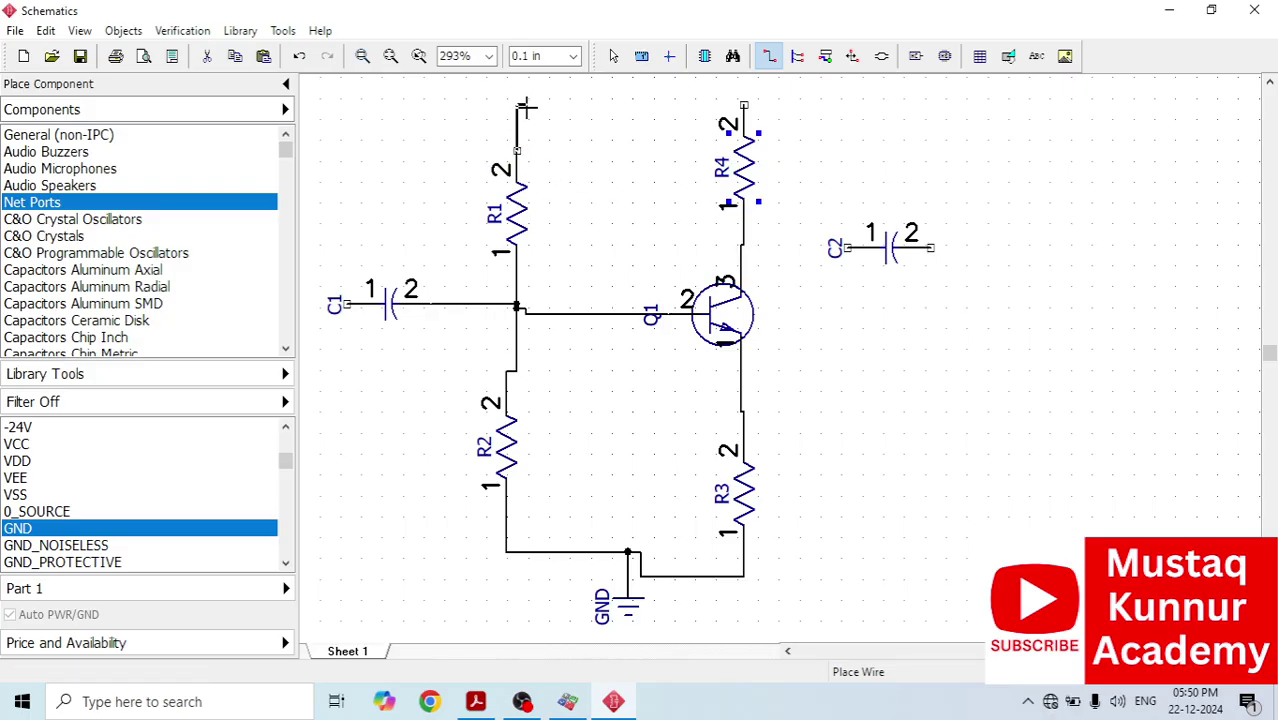
click(743, 104)
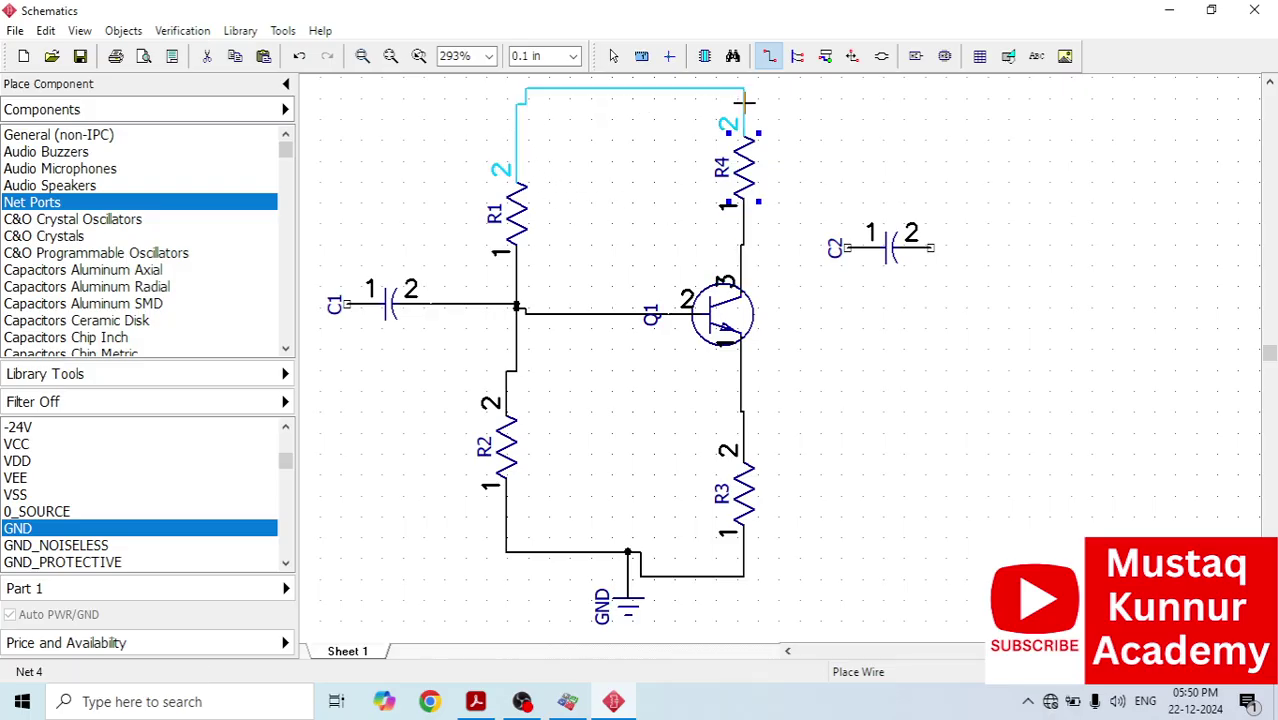
click(844, 248)
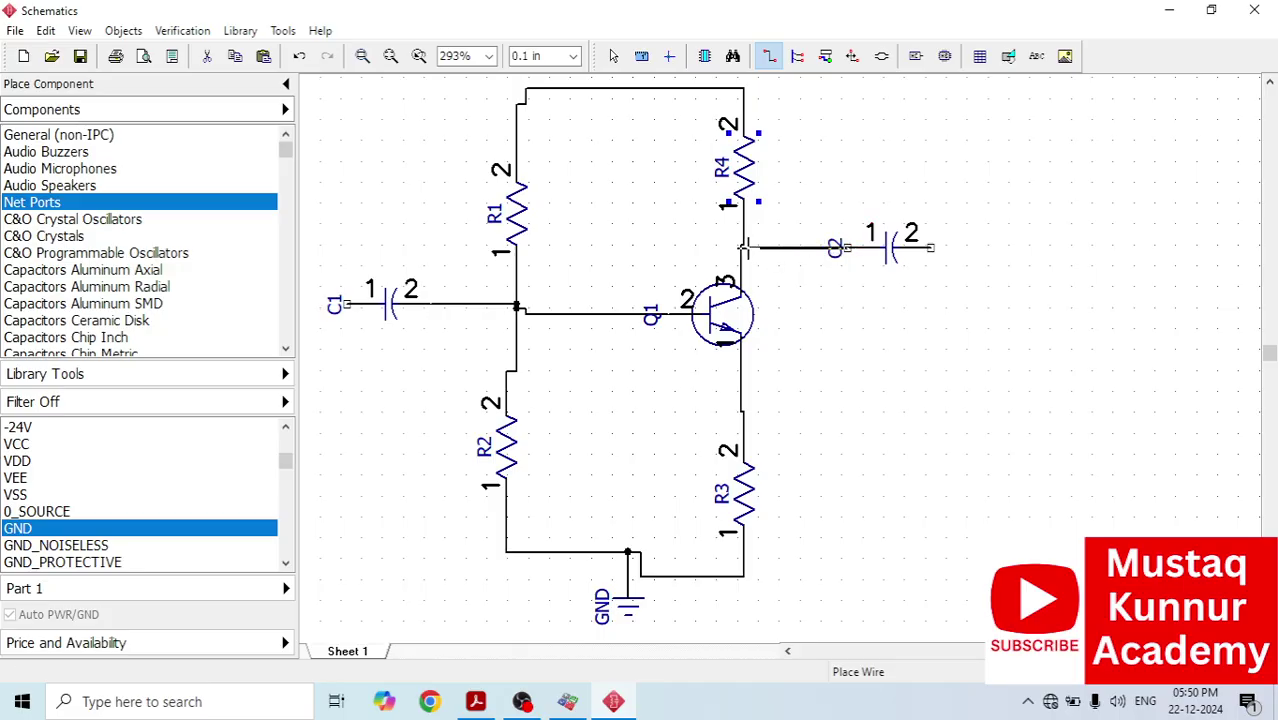
click(744, 246)
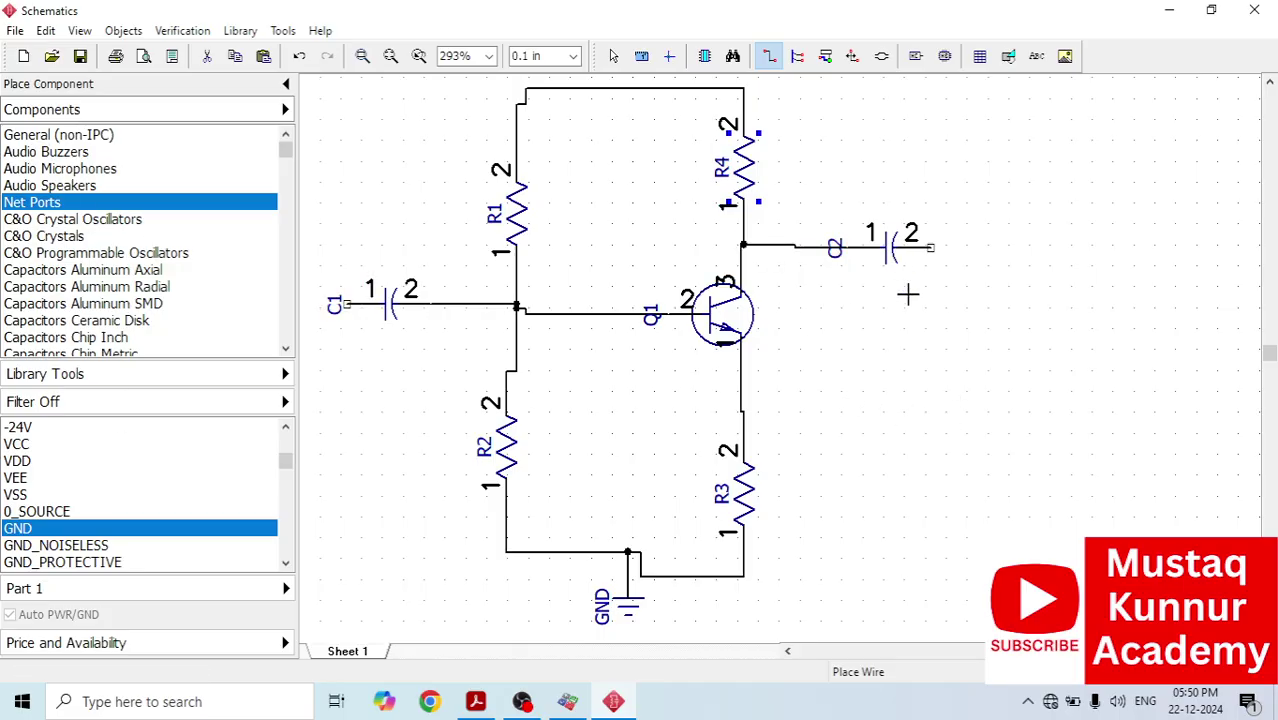
key(Escape)
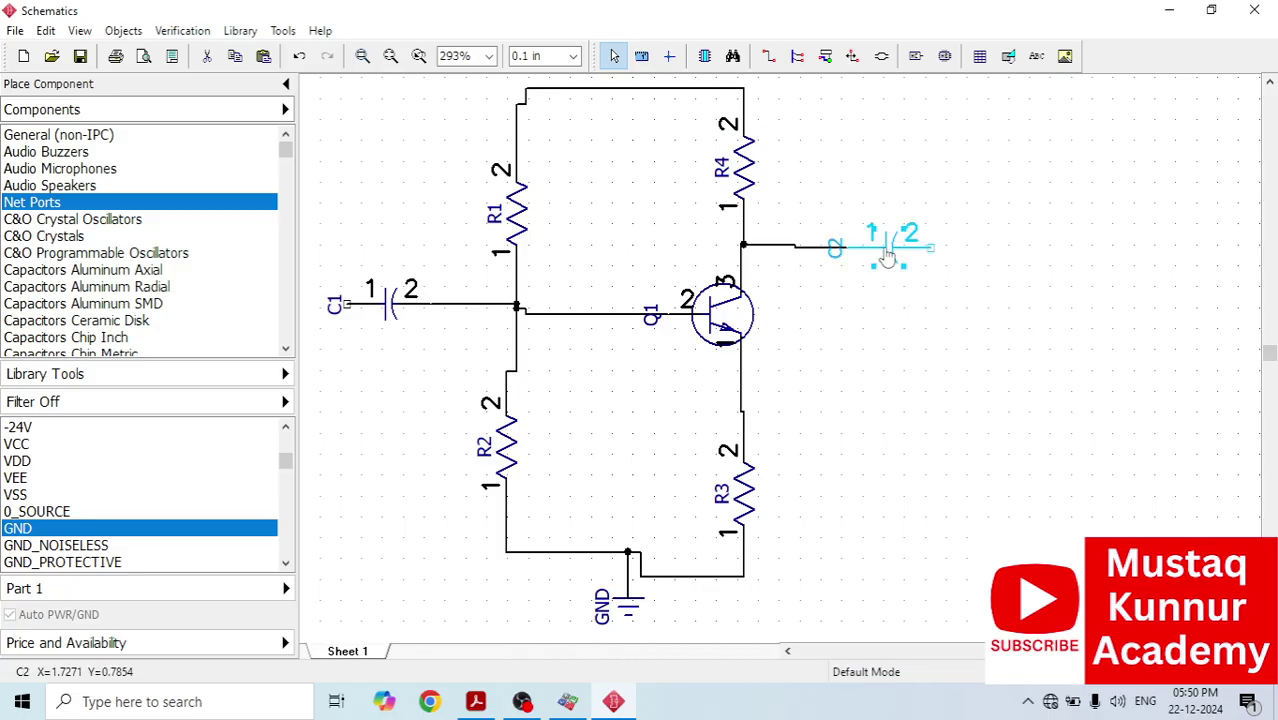
Step: Copy capacitor C2 and paste the duplicate to the right of R3
right_click(887, 256)
click(941, 624)
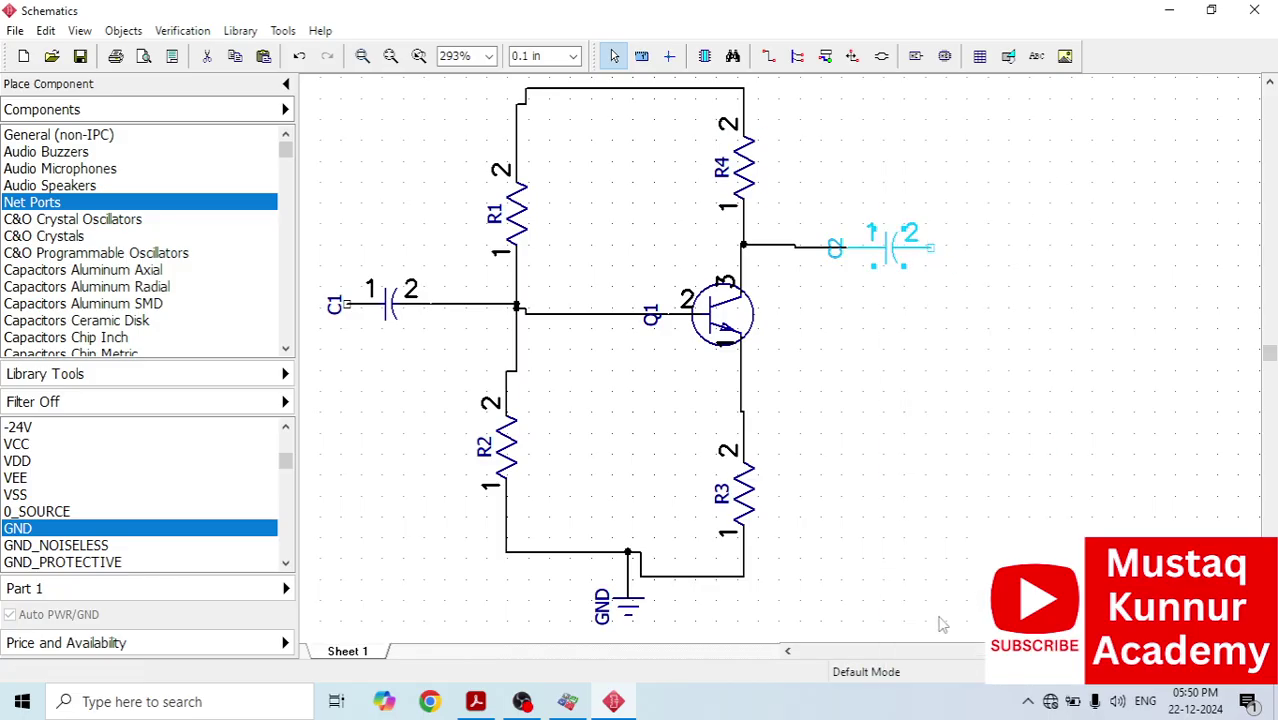
click(784, 502)
right_click(800, 483)
click(840, 486)
click(836, 529)
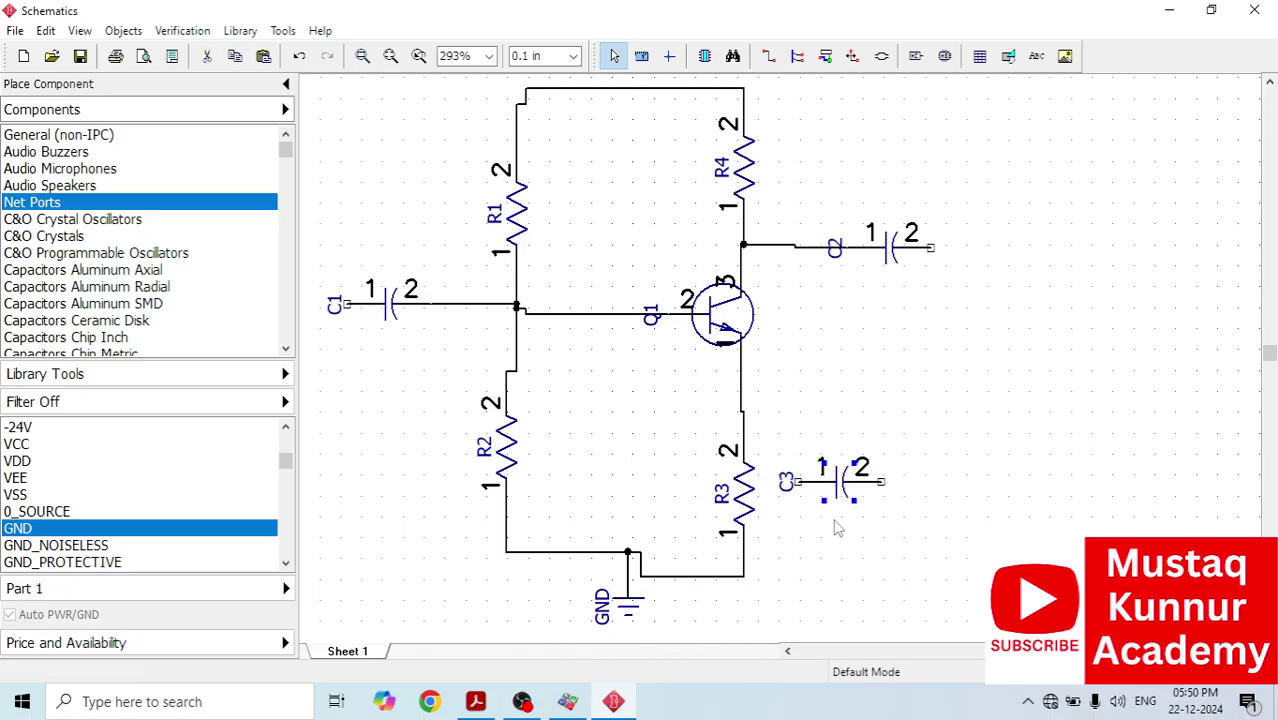
Step: Rotate C3 to vertical with pin 1 uppermost and move it slightly down beside R3
key(r)
key(r)
key(r)
click(843, 530)
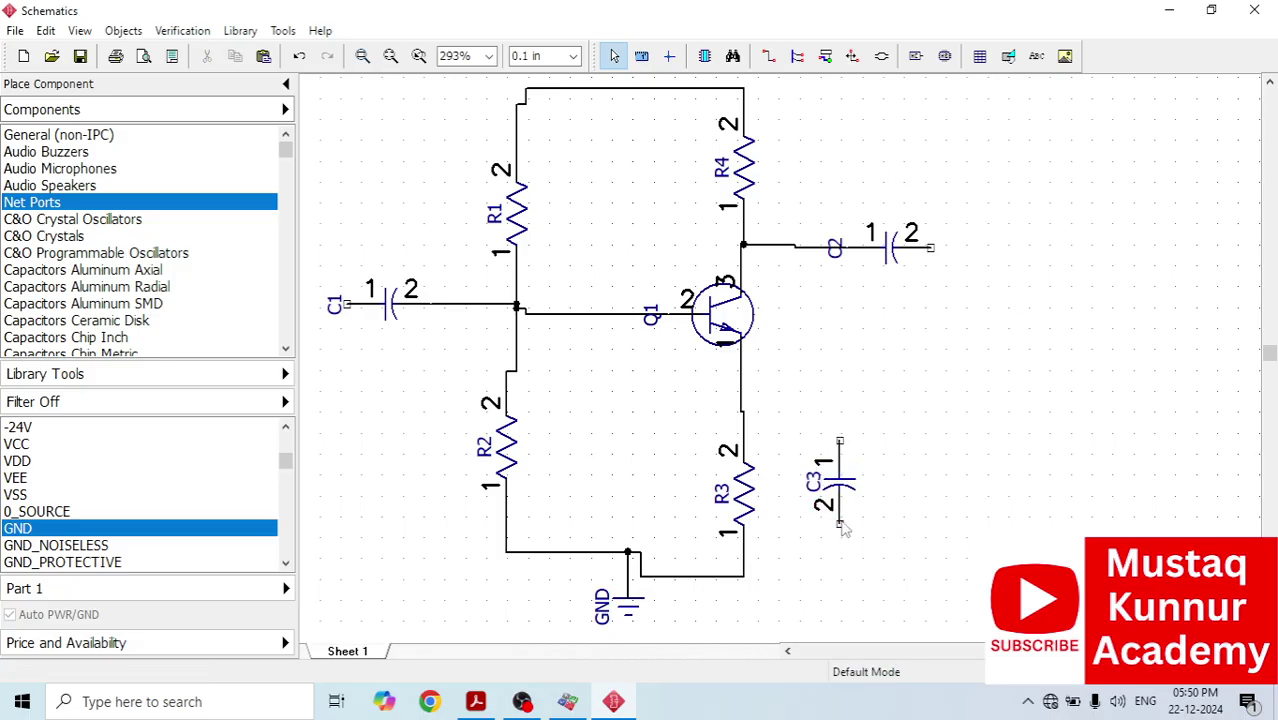
drag(843, 452, 843, 475)
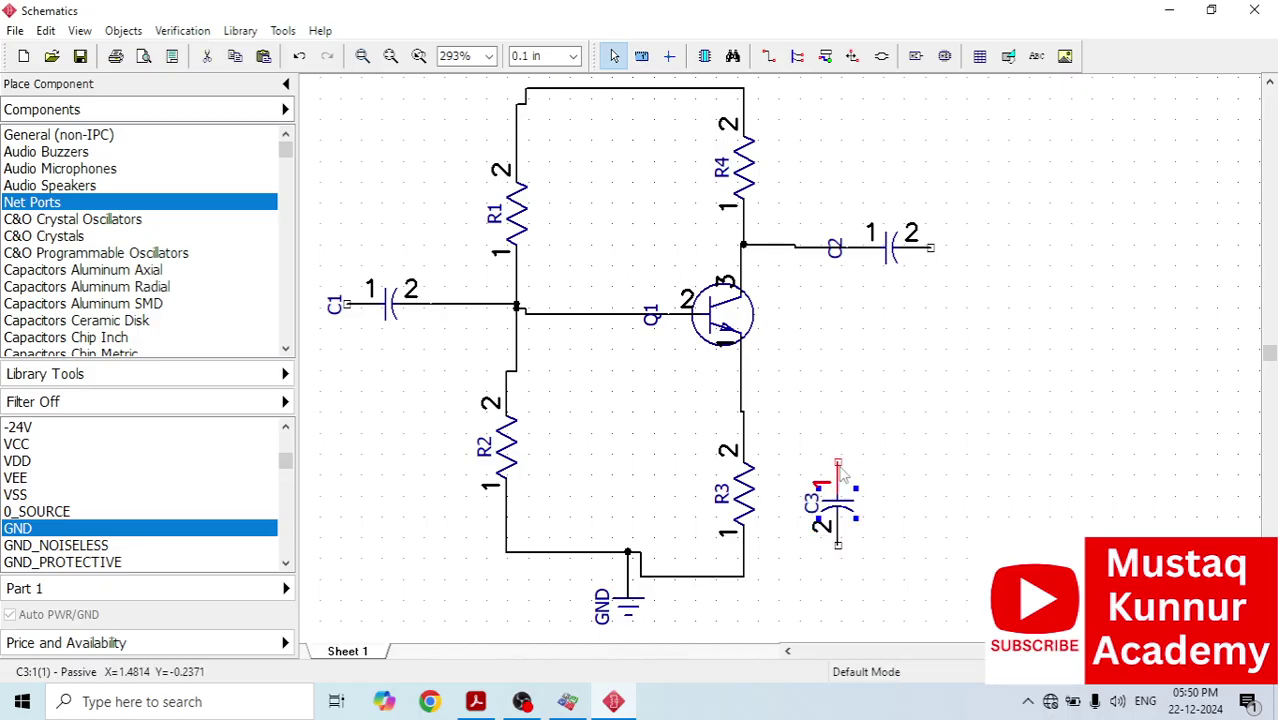
click(838, 462)
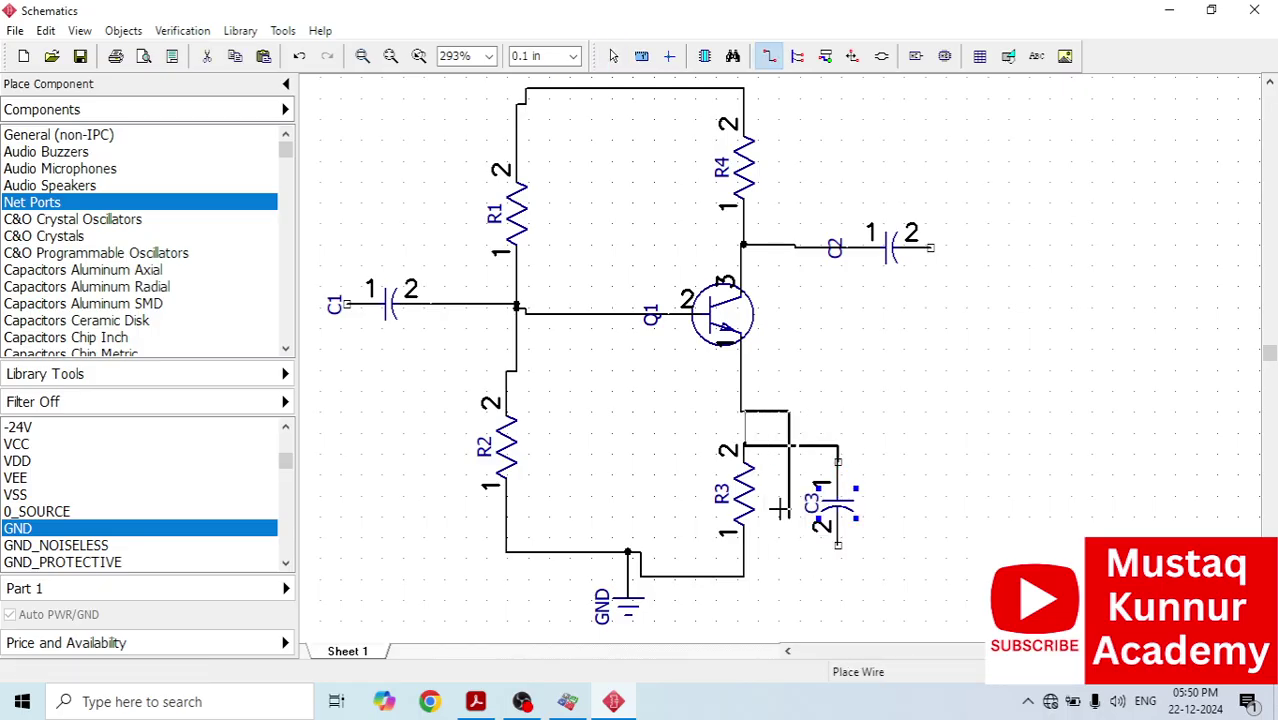
click(745, 450)
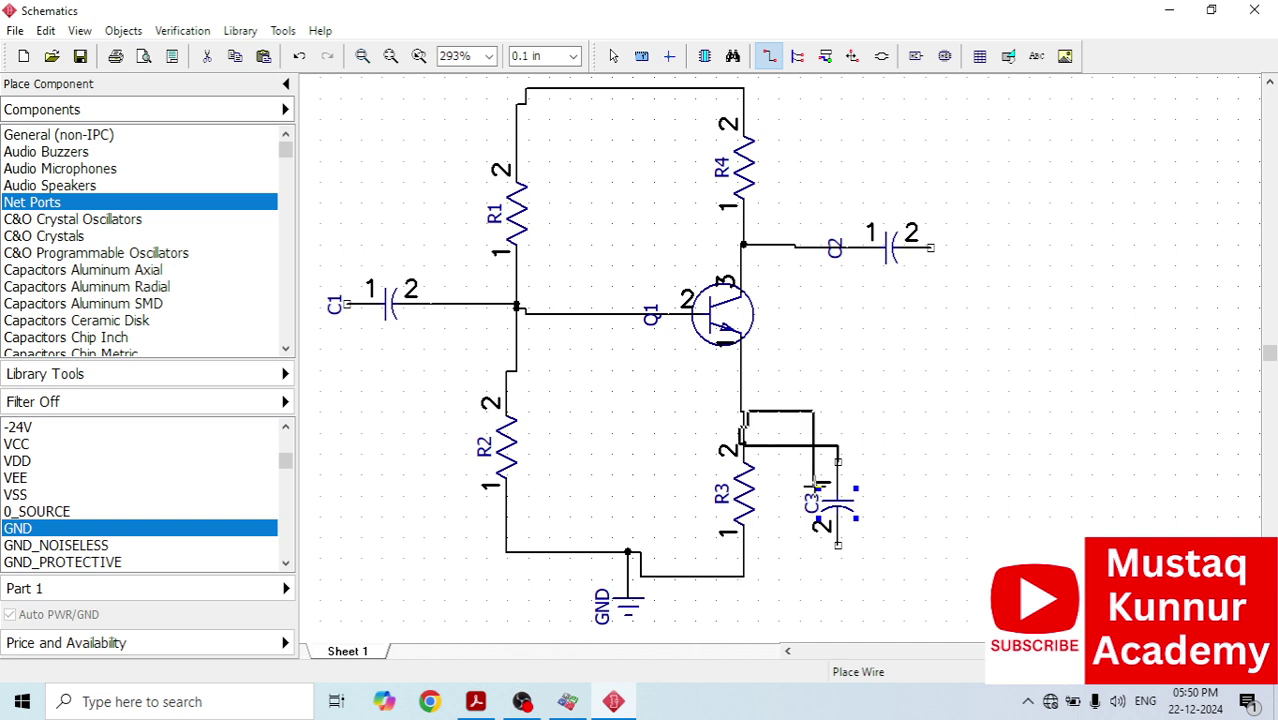
key(Escape)
Step: Wire C3 in parallel with R3, pin 1 to the emitter side and pin 2 to the ground wire
click(838, 462)
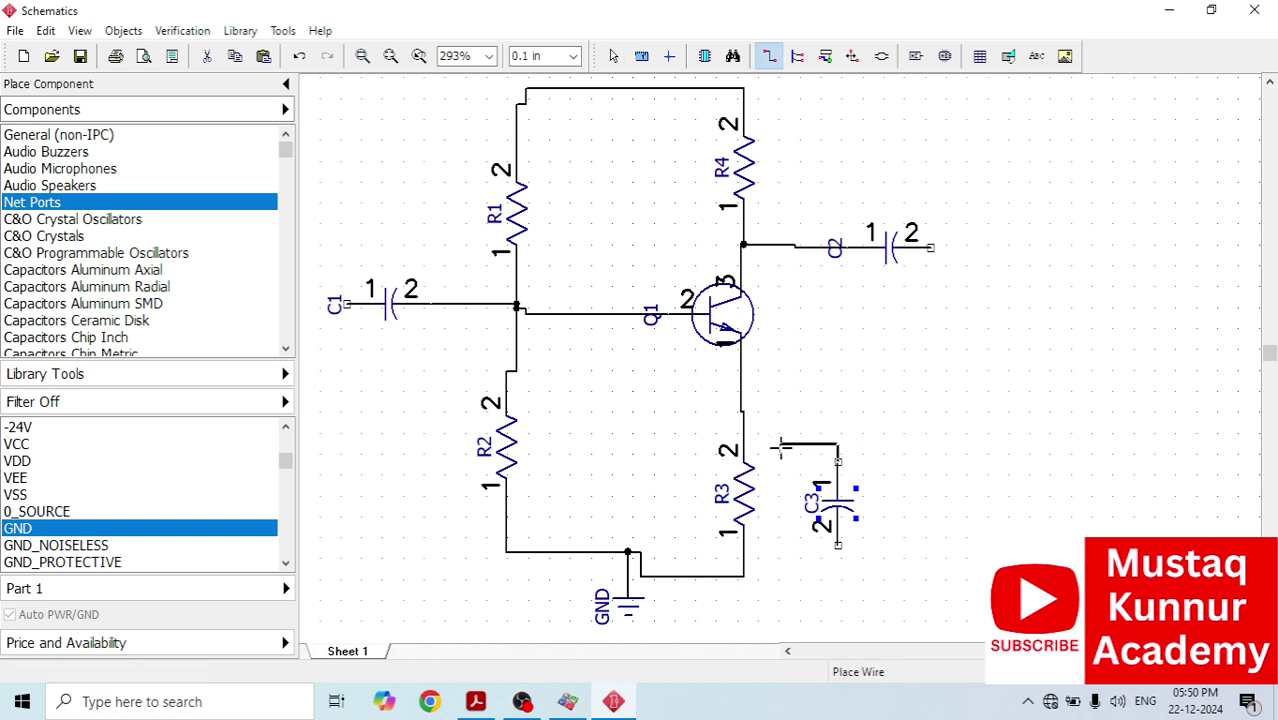
click(745, 446)
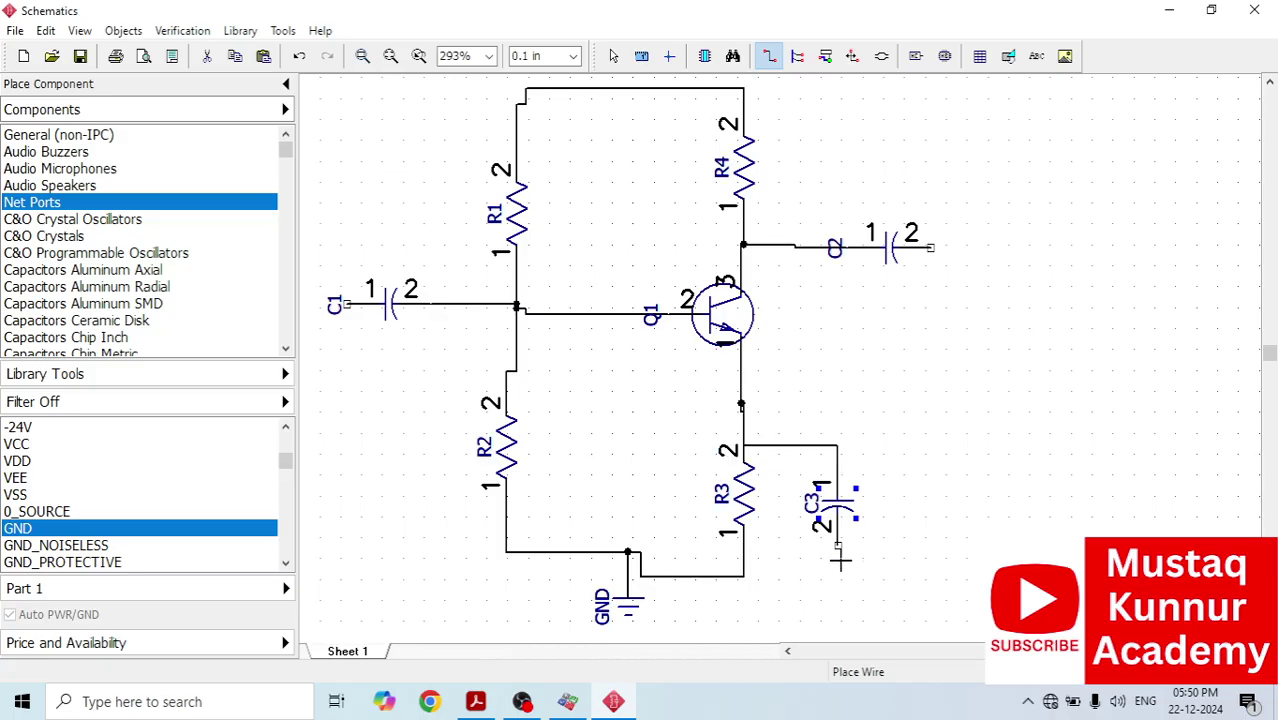
click(837, 545)
click(743, 576)
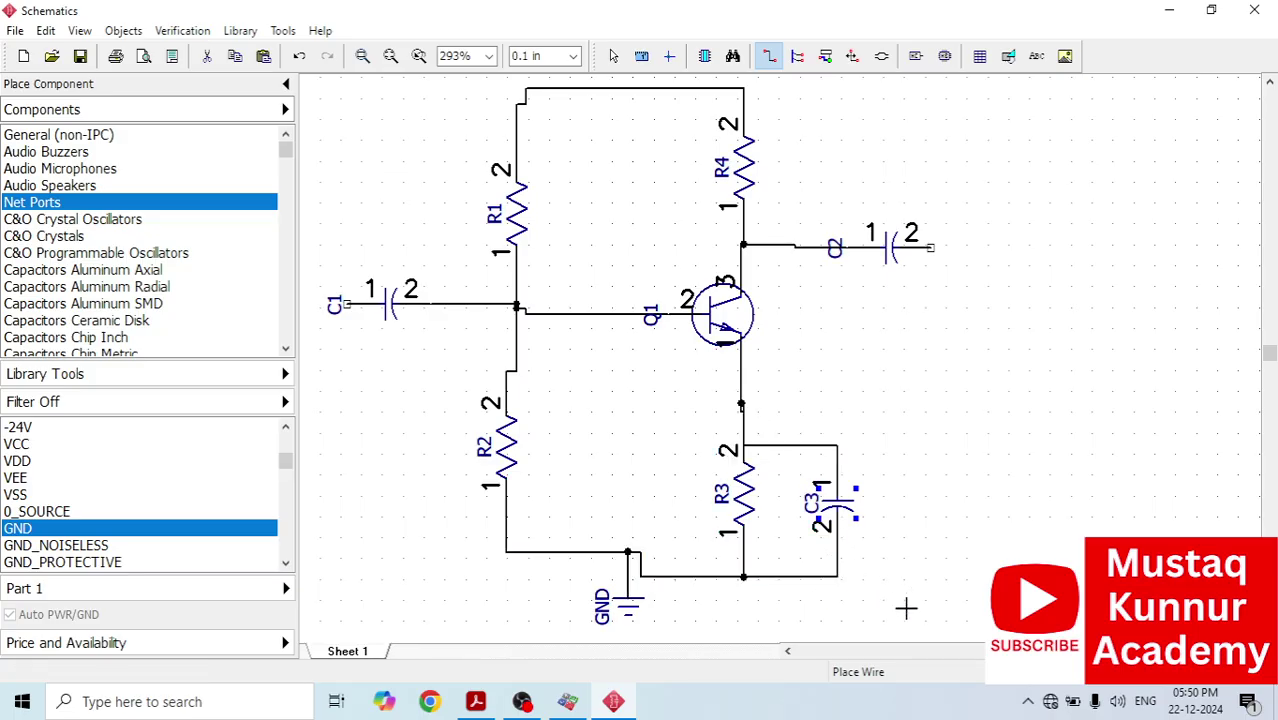
Step: Find and open the Con Battery Holders component library
scroll(869, 431, down, 3)
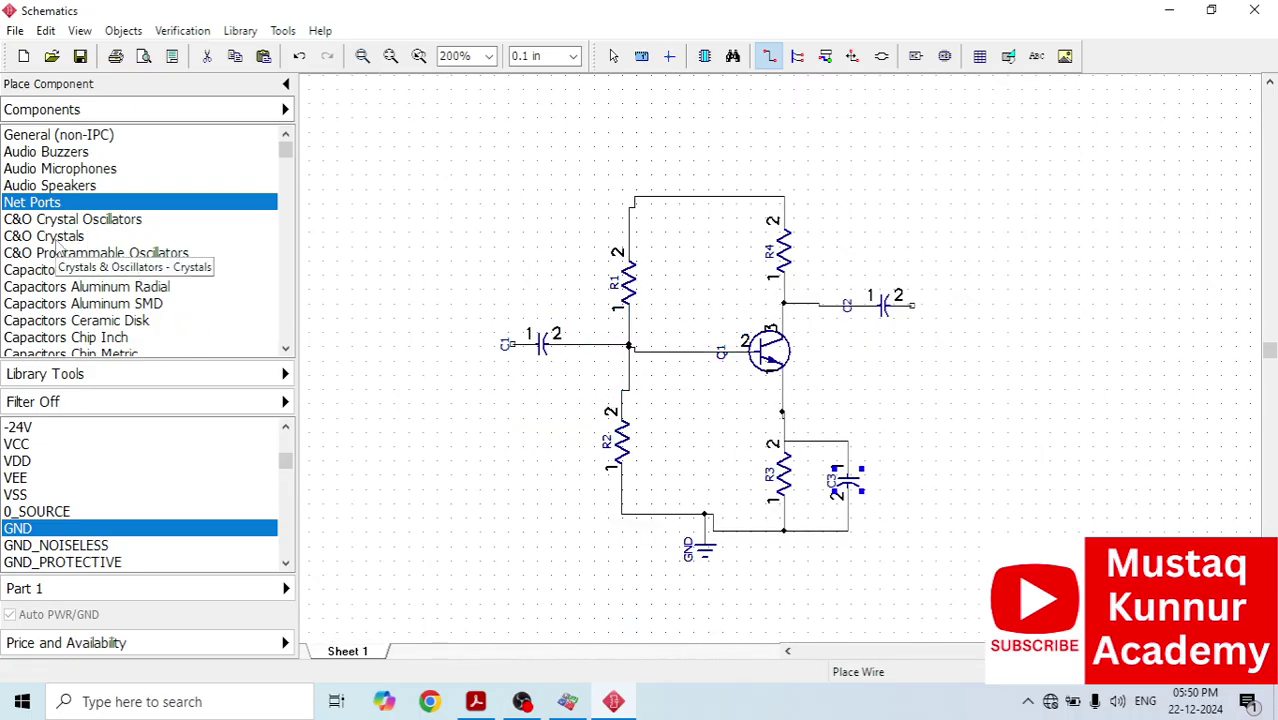
click(84, 320)
scroll(84, 320, down, 5)
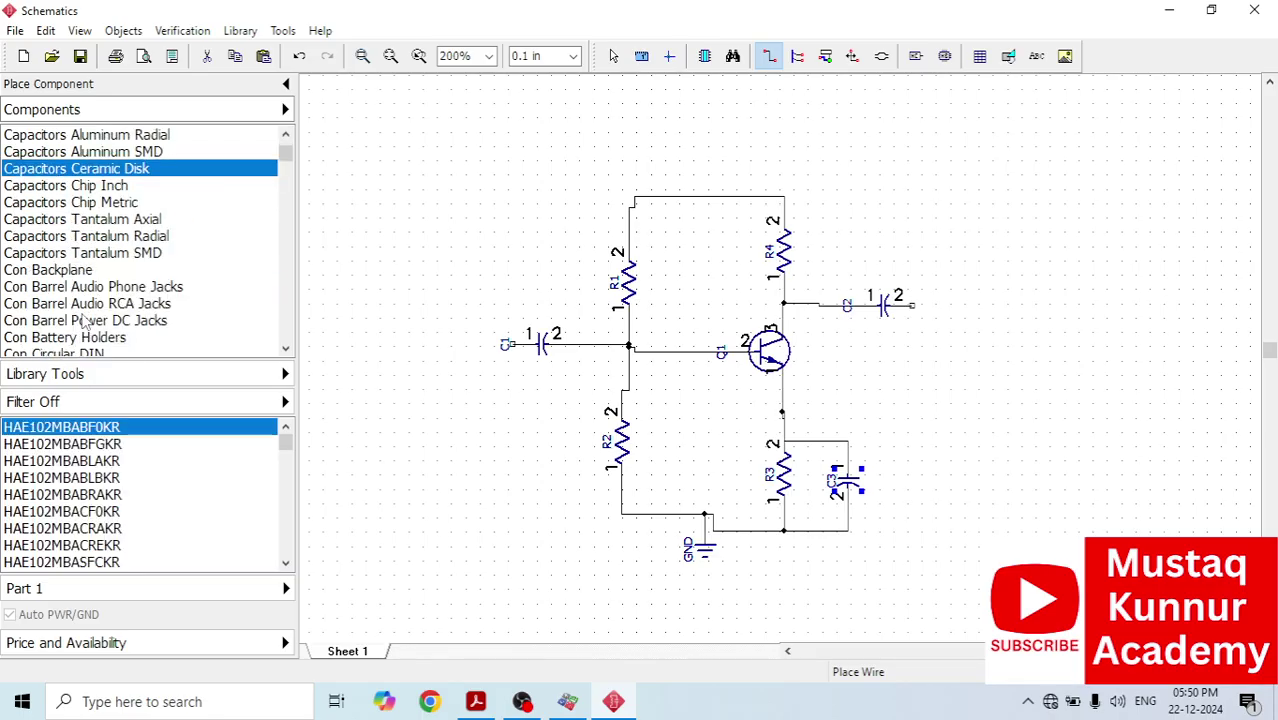
click(66, 291)
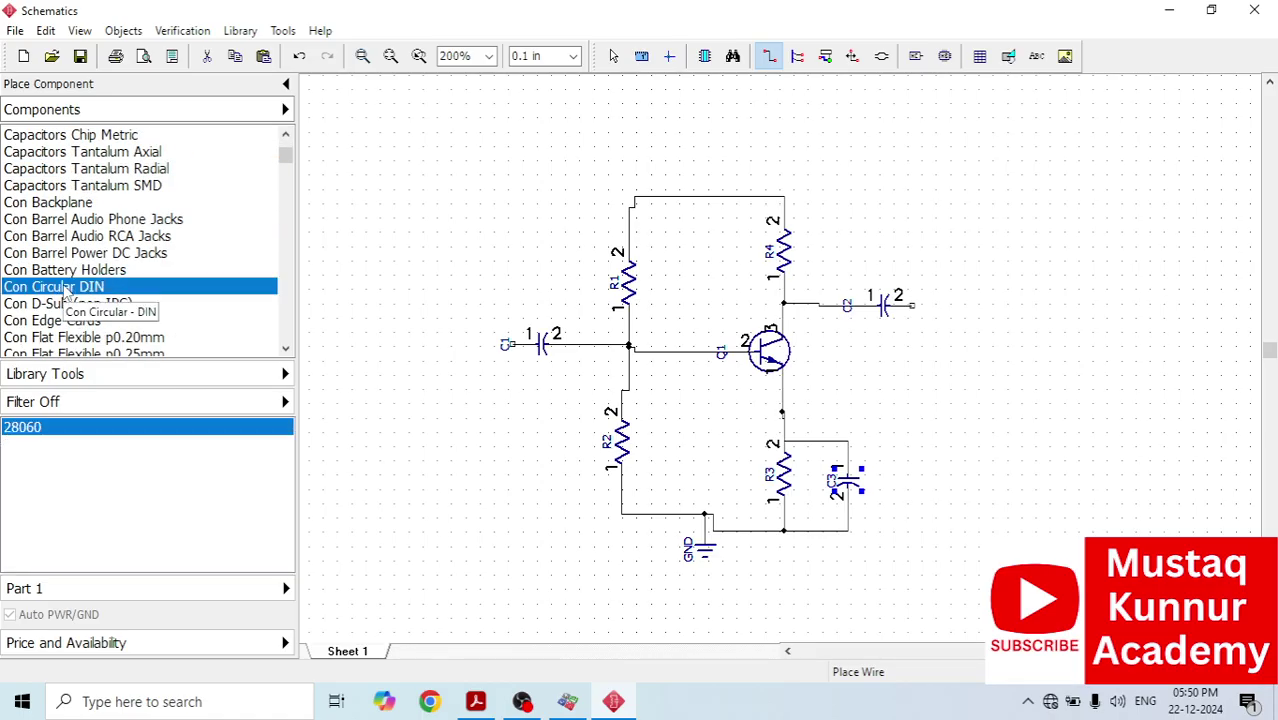
click(49, 307)
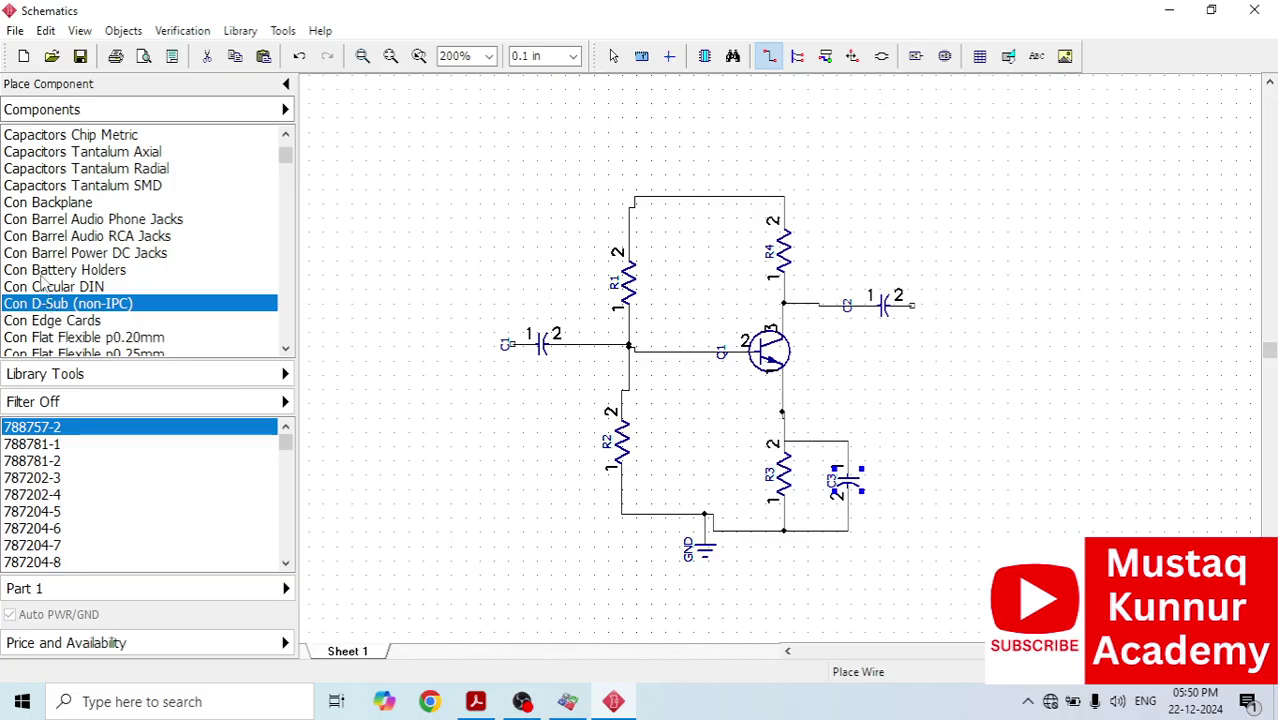
click(42, 276)
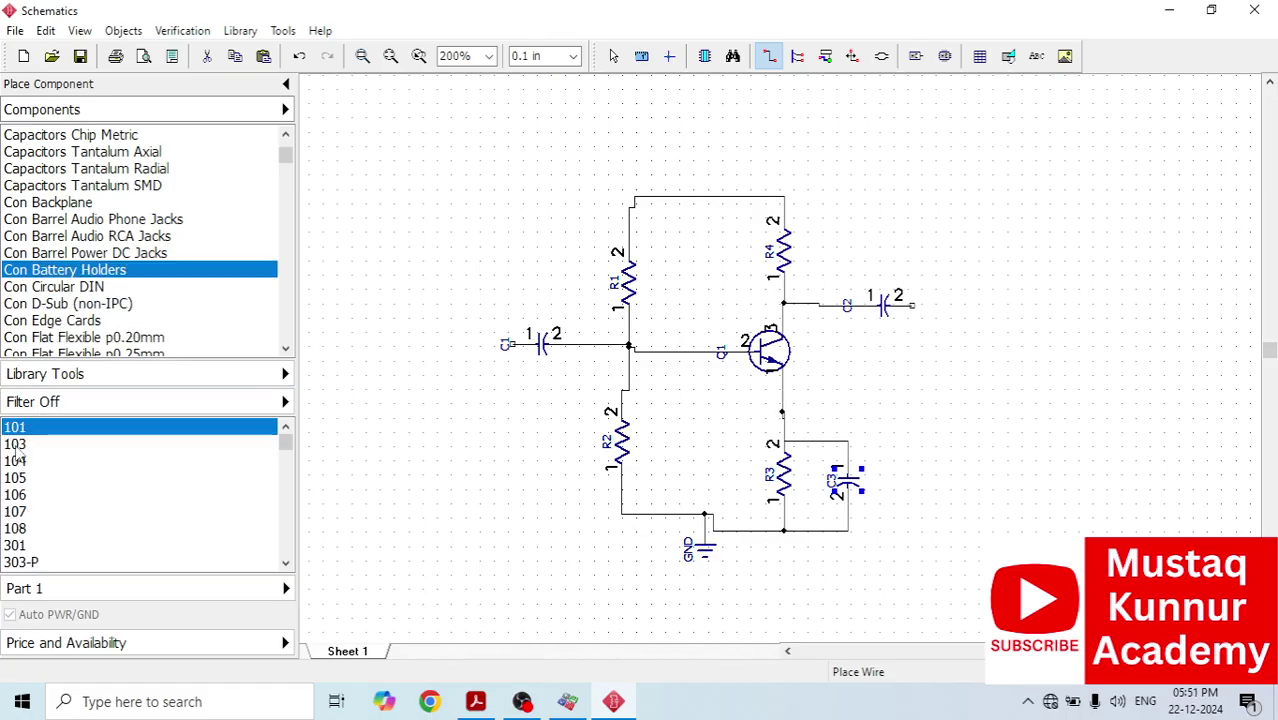
Step: Choose battery holder 108 and place it horizontally above the wire joining R1 and R4, with pin 1 on the left
click(95, 446)
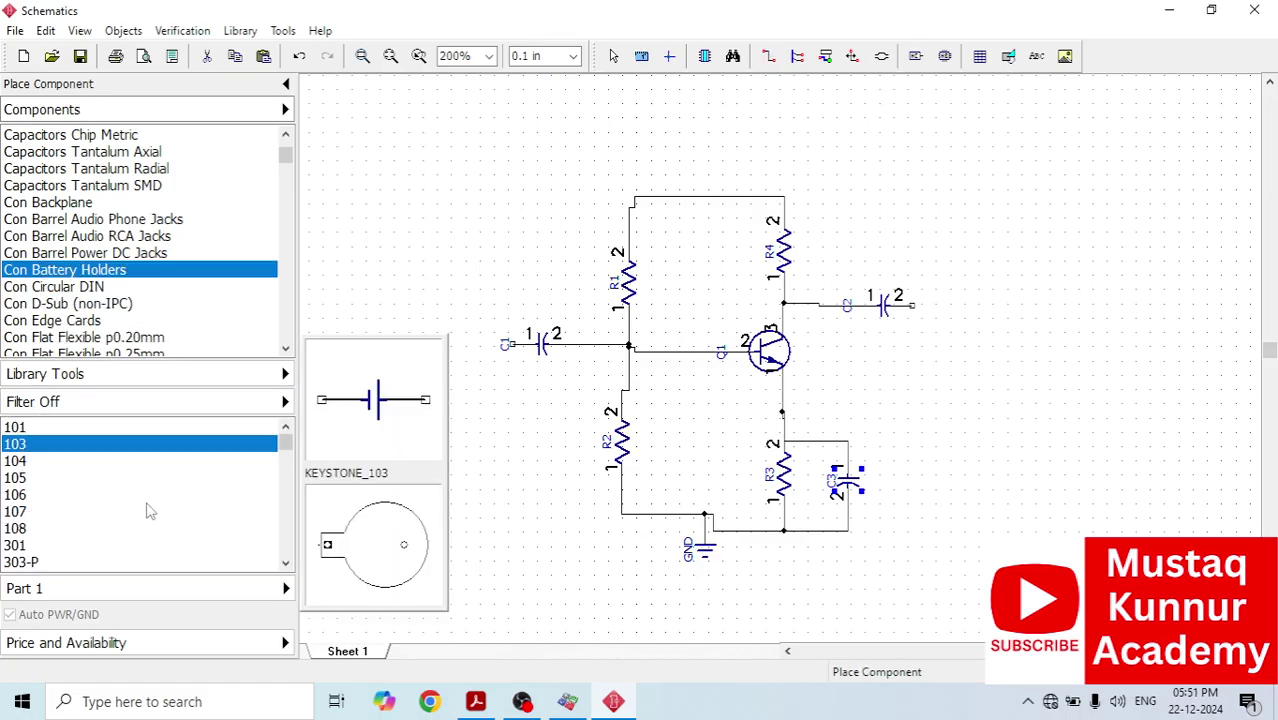
click(18, 462)
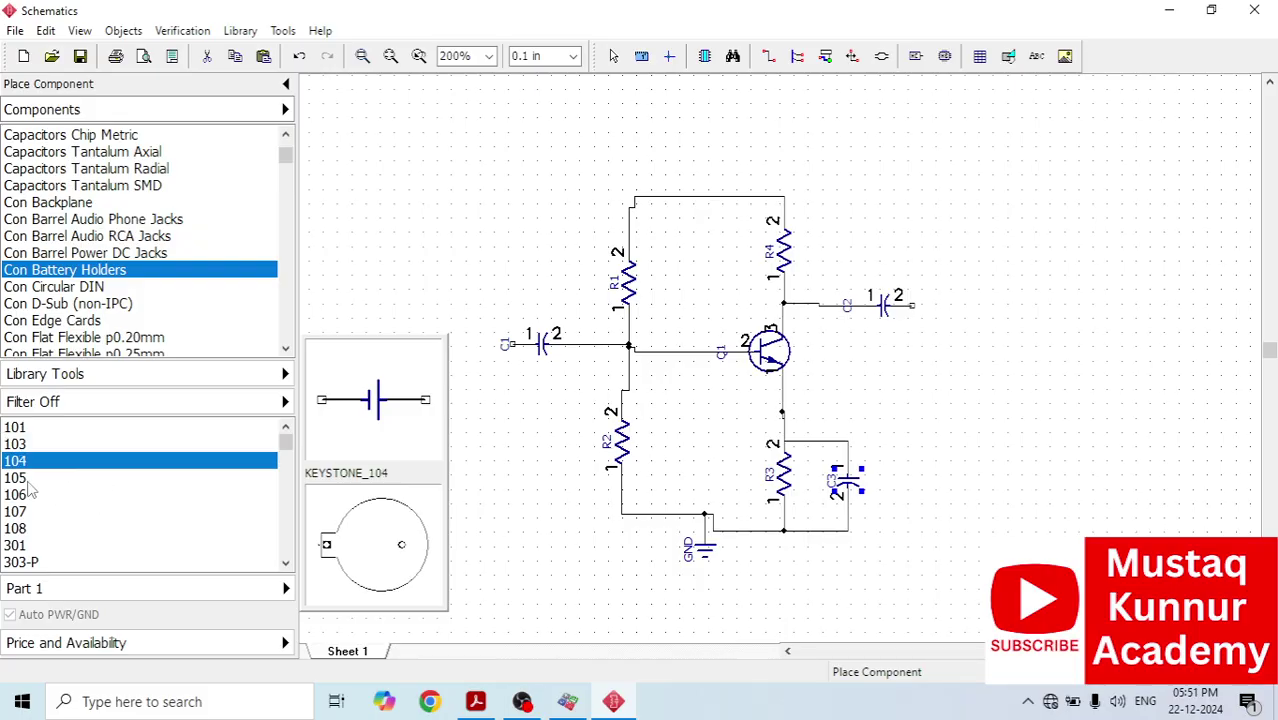
click(30, 481)
click(17, 497)
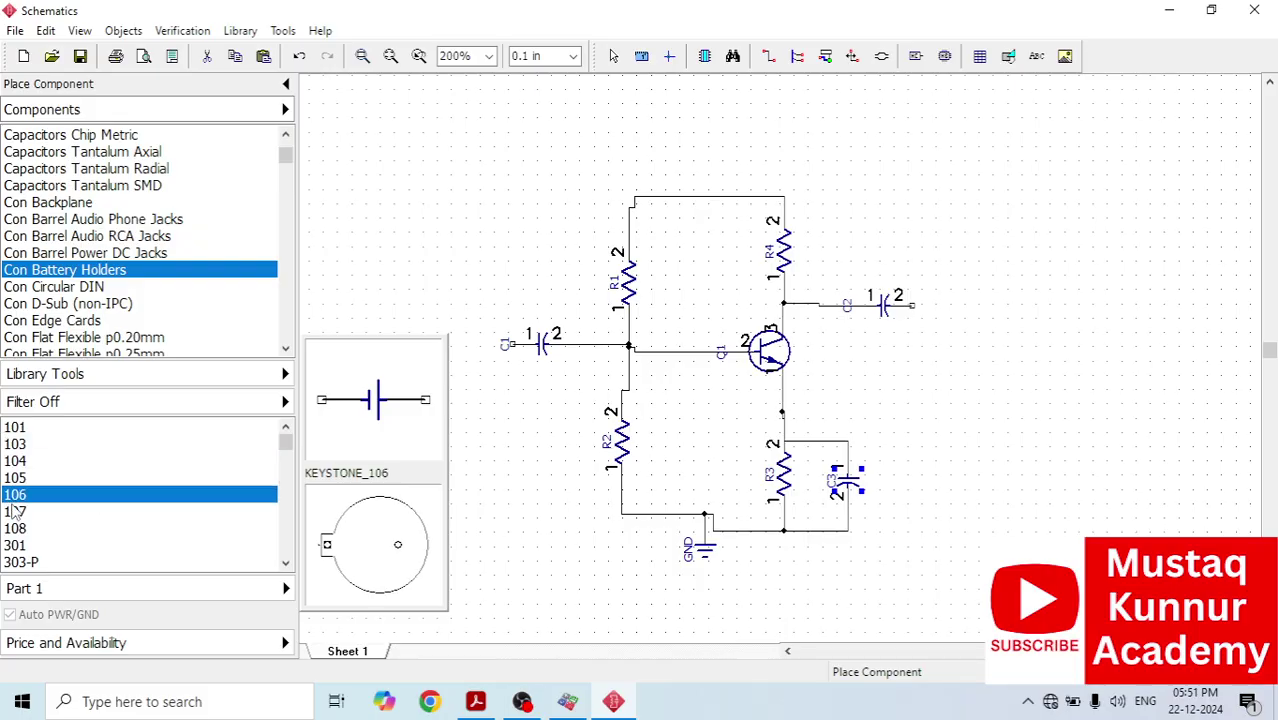
click(14, 511)
click(48, 526)
key(Down)
key(Up)
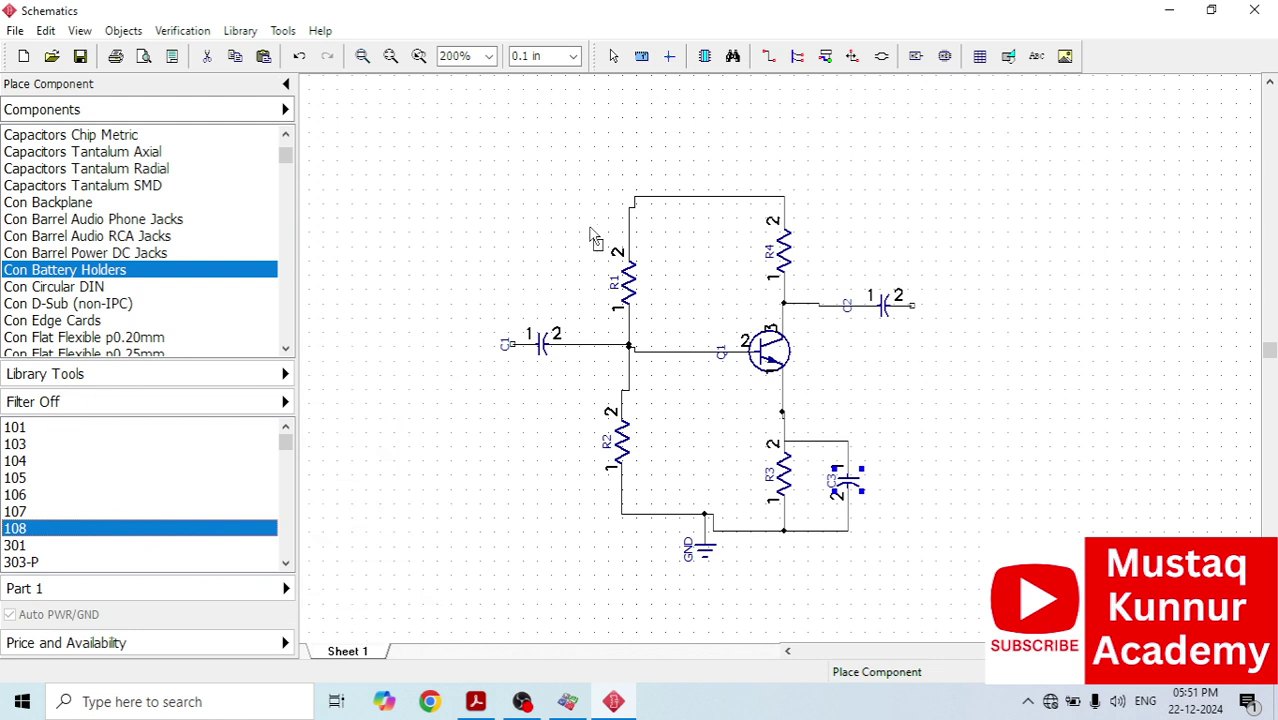
right_click(785, 165)
key(r)
key(r)
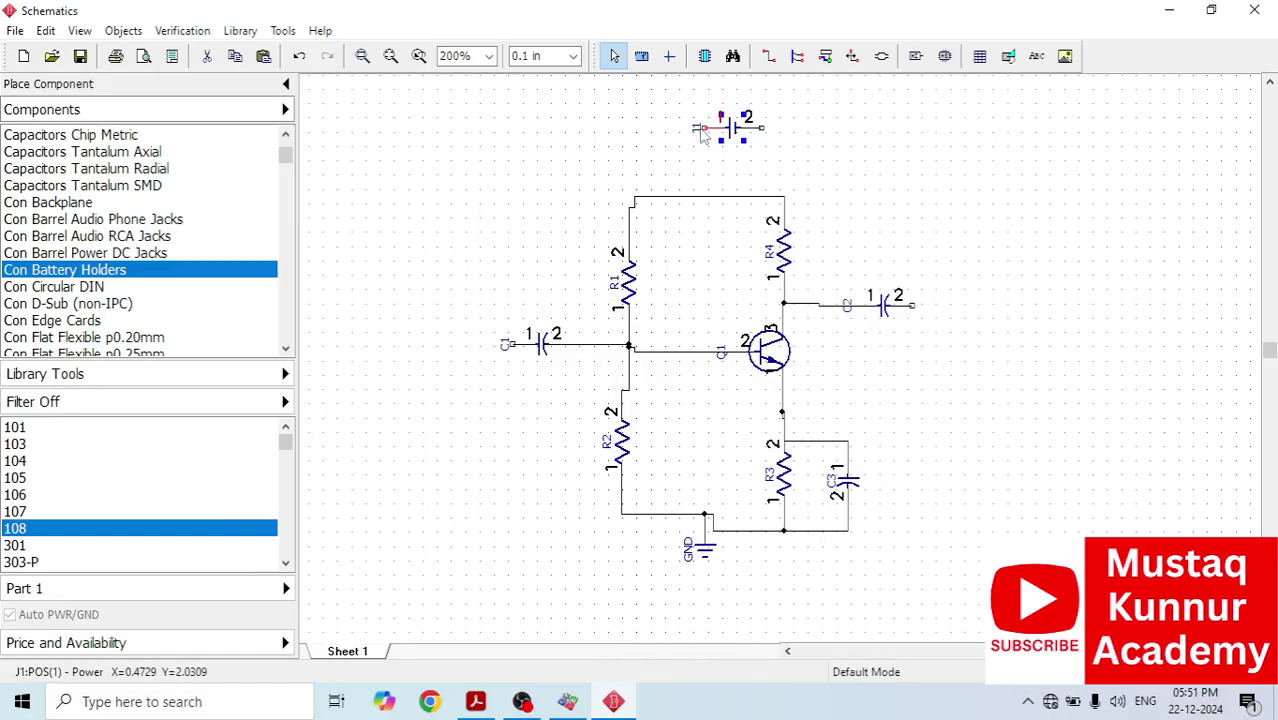
Step: Wire pin 1 of battery J1 to the wire joining R1 and R4
scroll(703, 135, up, 1)
click(697, 129)
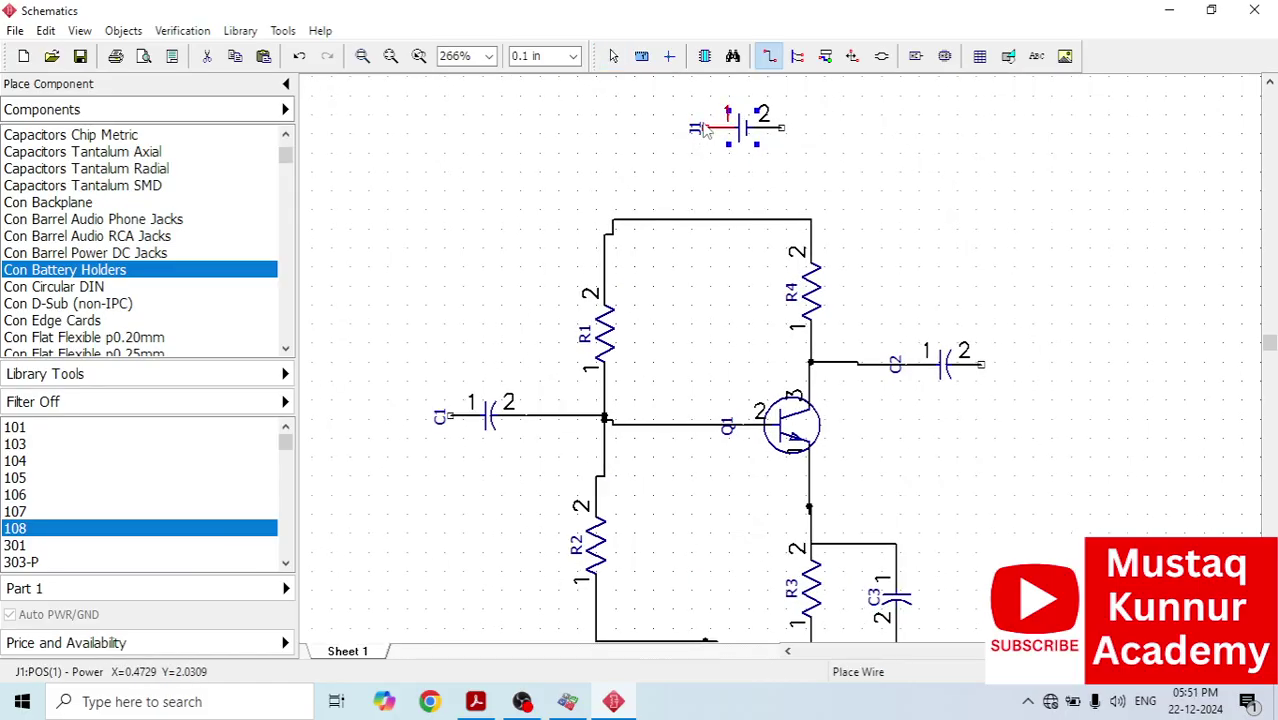
click(684, 220)
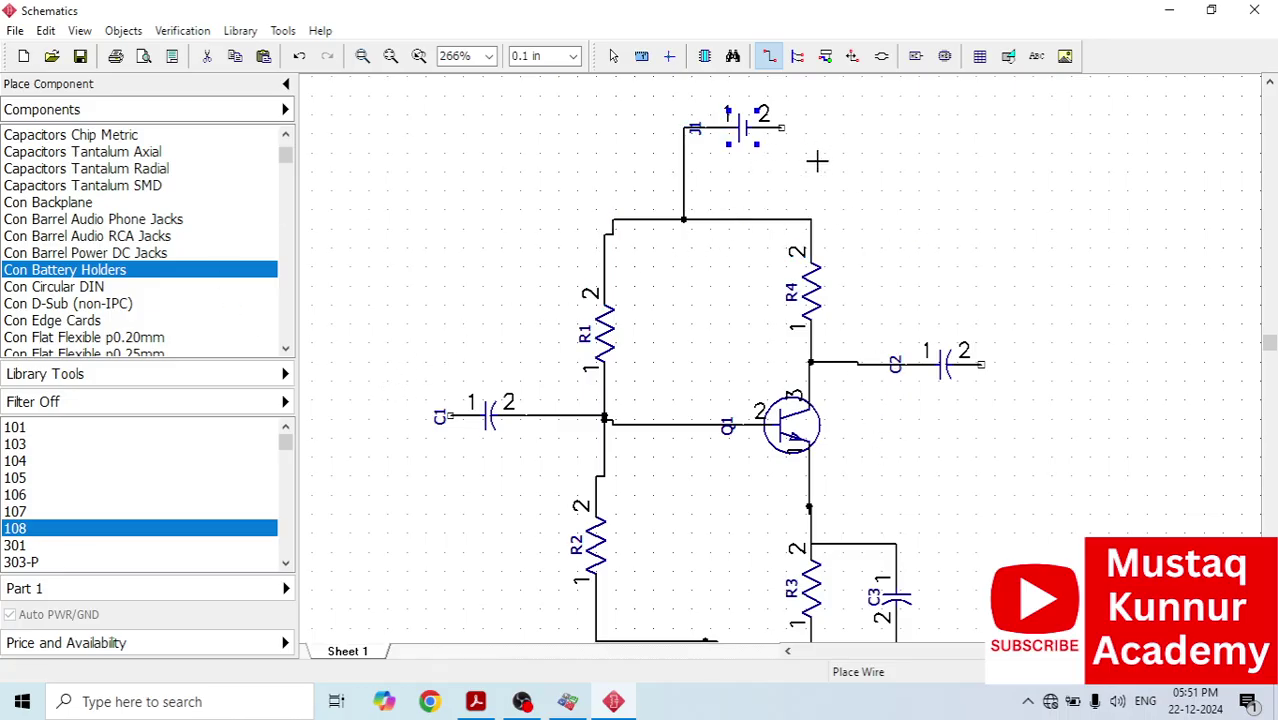
scroll(817, 160, down, 1)
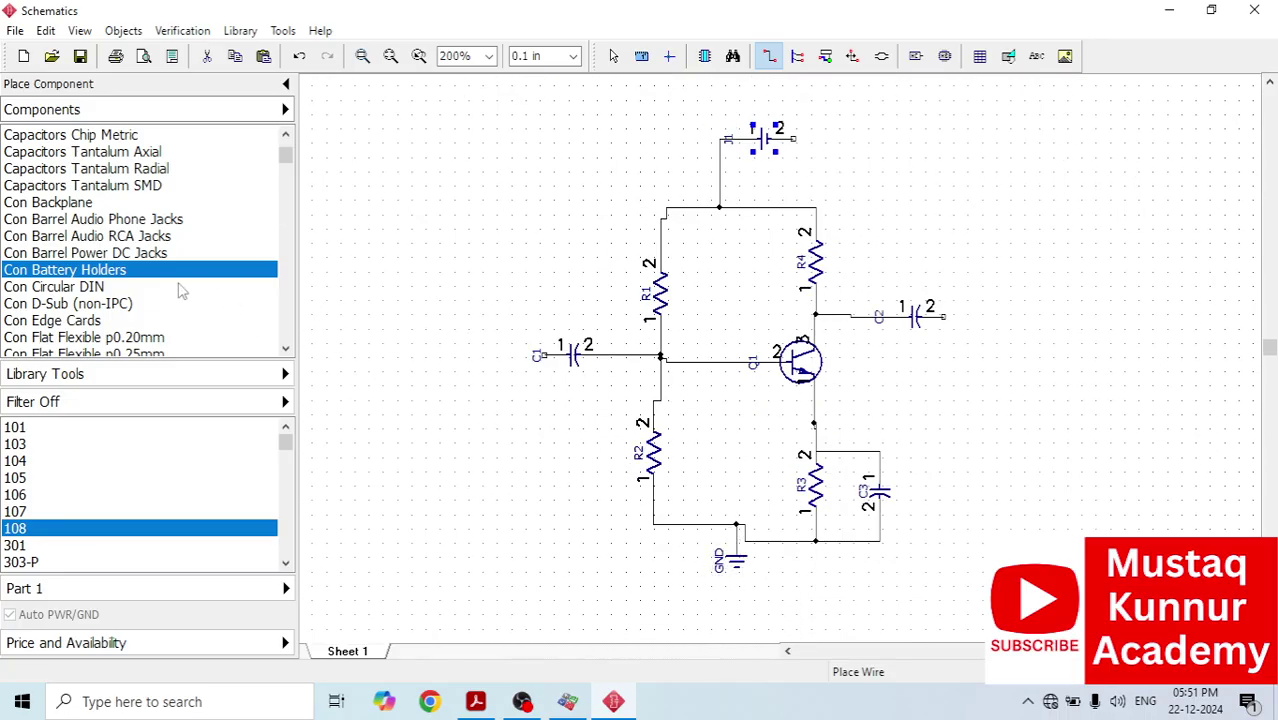
Step: Find the GND net port in the Net Ports library and place one to the right of battery J1
scroll(137, 176, up, 4)
click(35, 203)
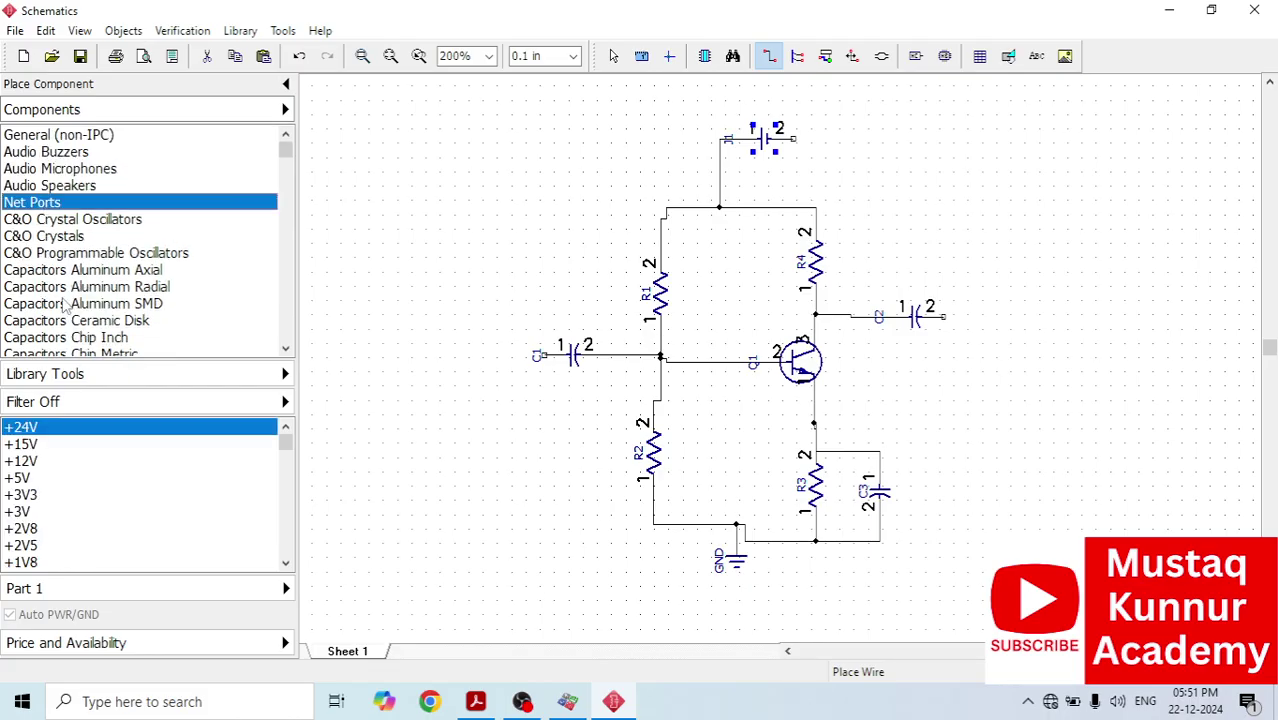
scroll(90, 510, down, 5)
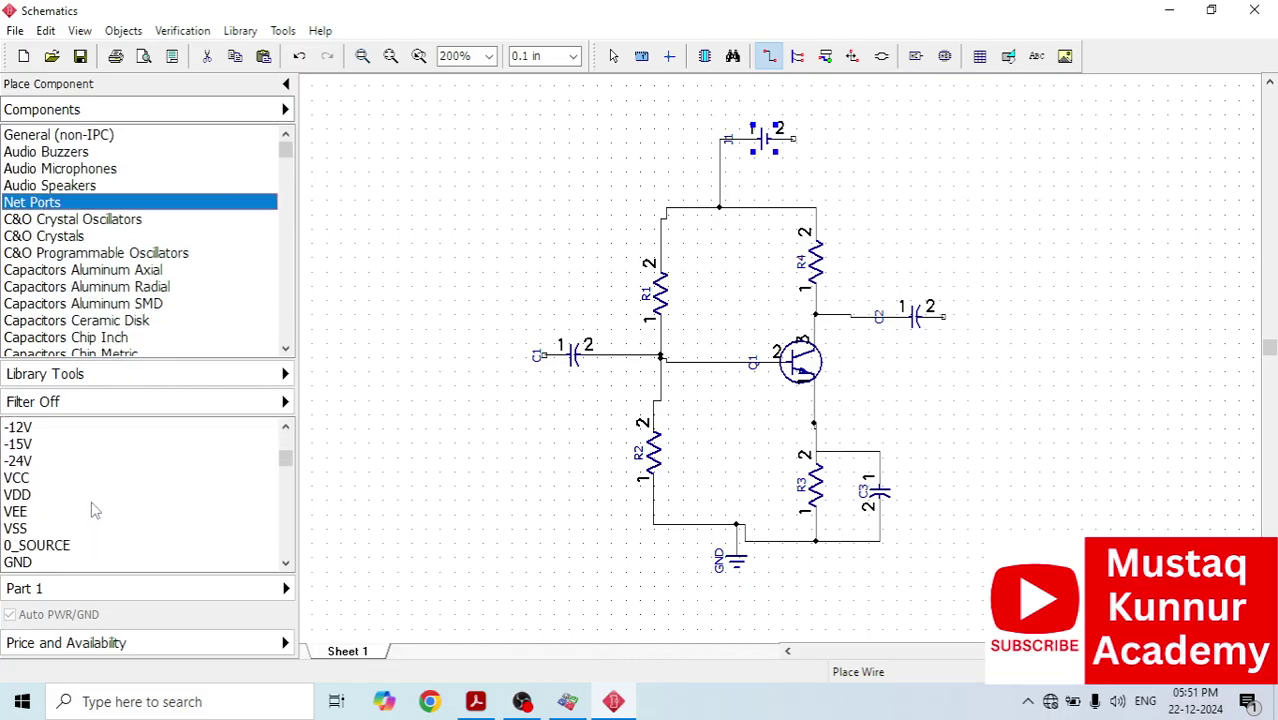
click(17, 496)
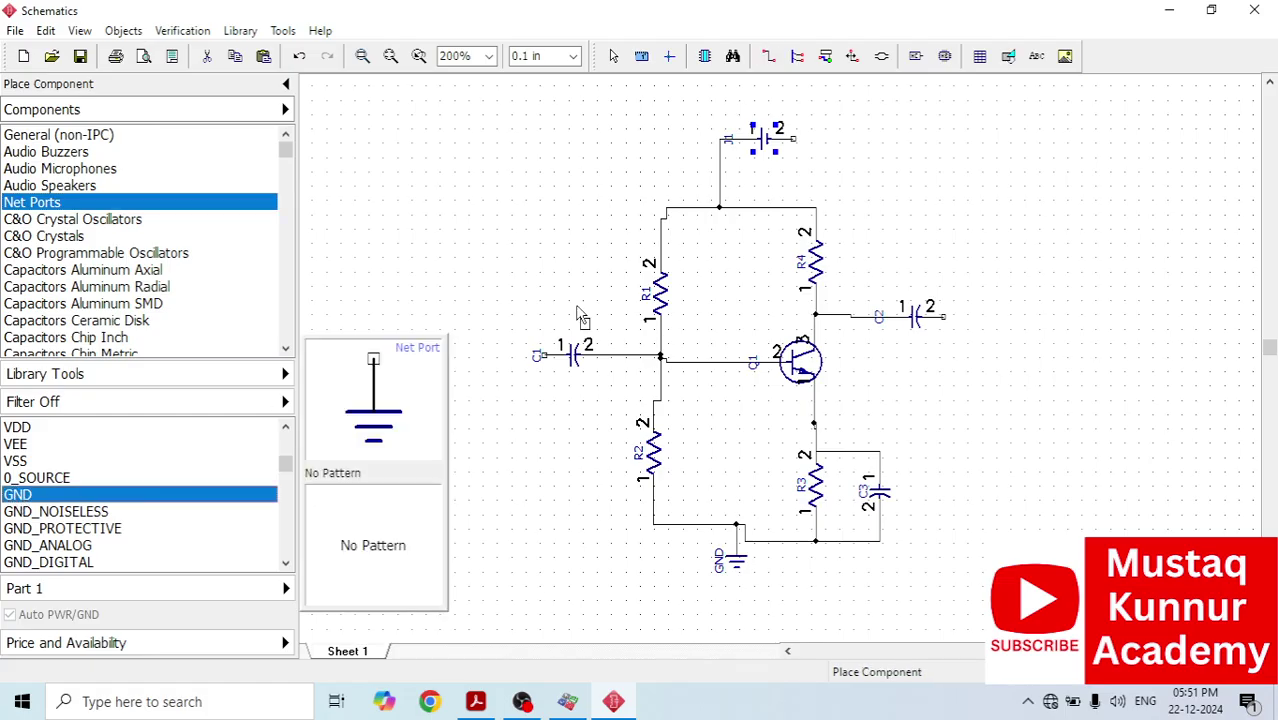
click(893, 193)
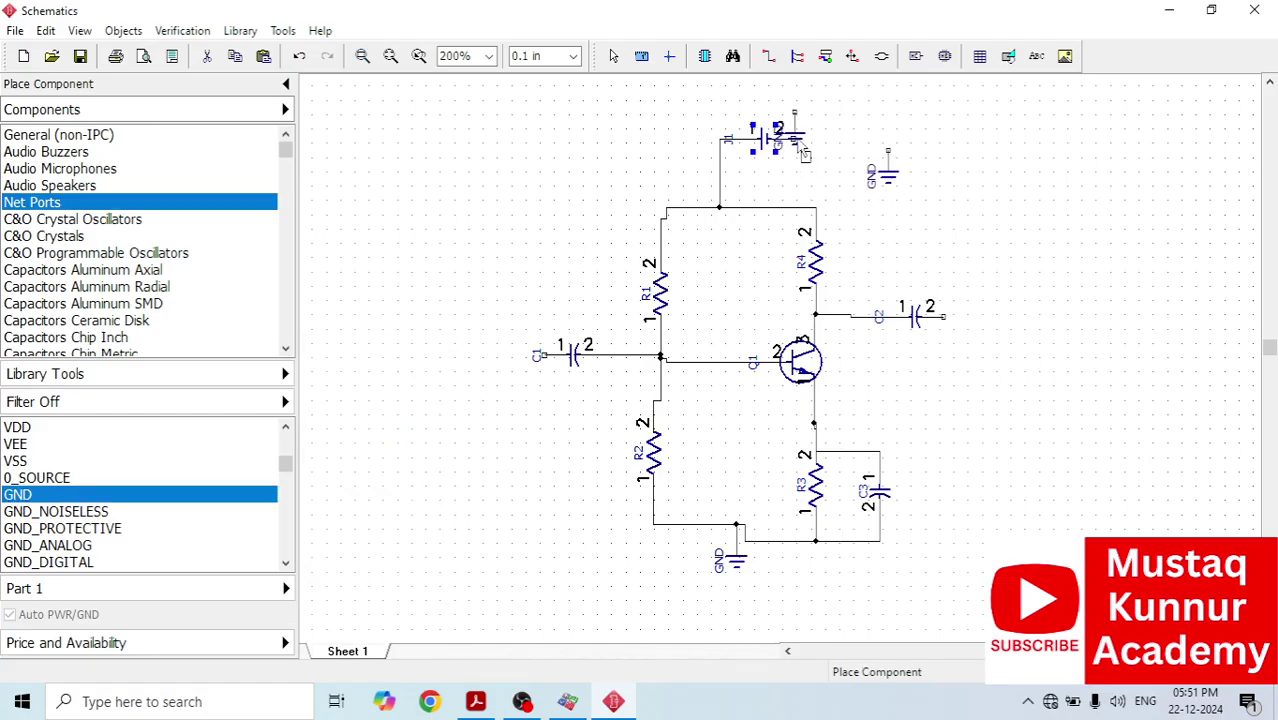
right_click(817, 155)
Step: Wire pin 2 of battery J1 to the GND port beside it
click(769, 56)
click(795, 139)
click(888, 153)
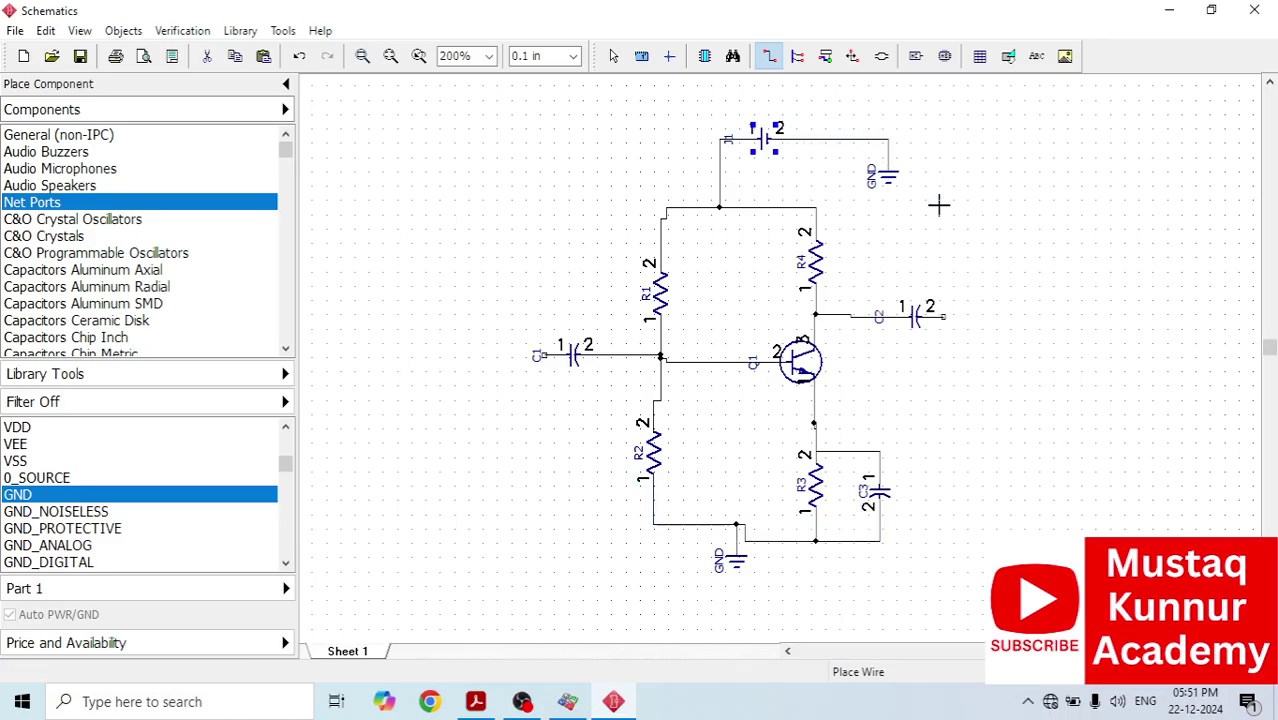
Step: Convert the finished schematic to a PCB layout
scroll(1002, 376, up, 2)
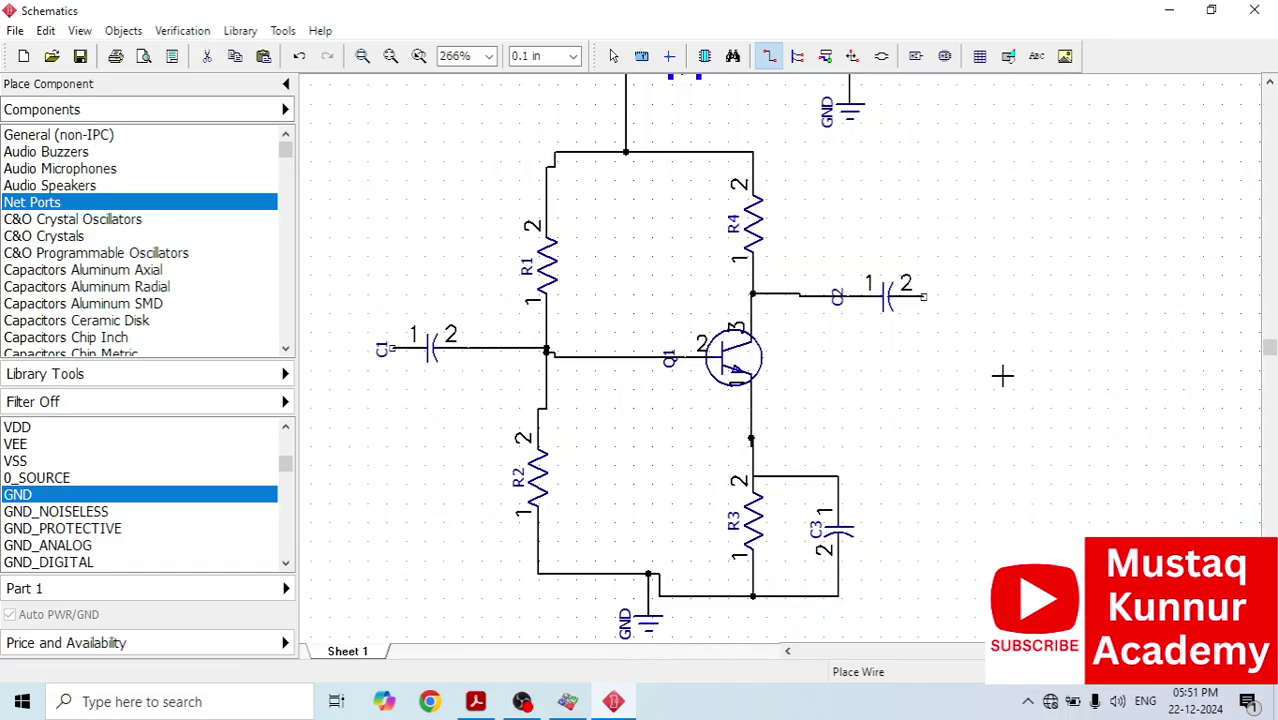
scroll(1002, 376, down, 2)
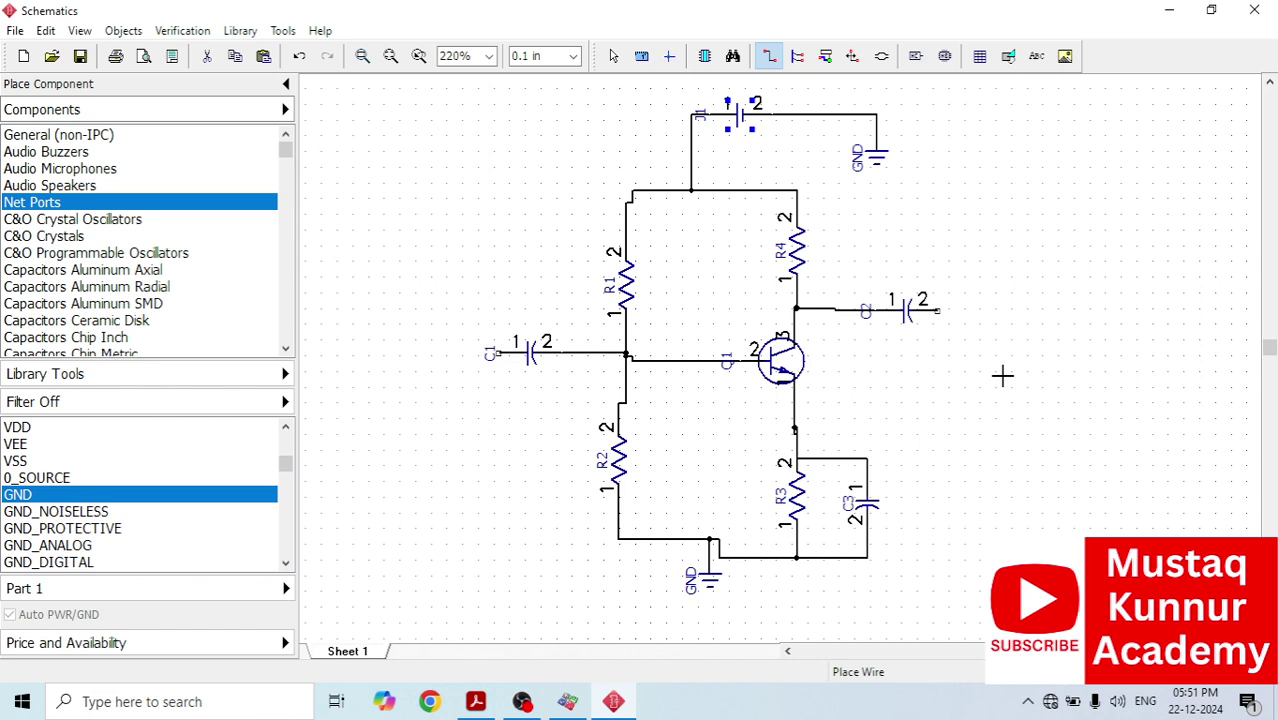
click(16, 31)
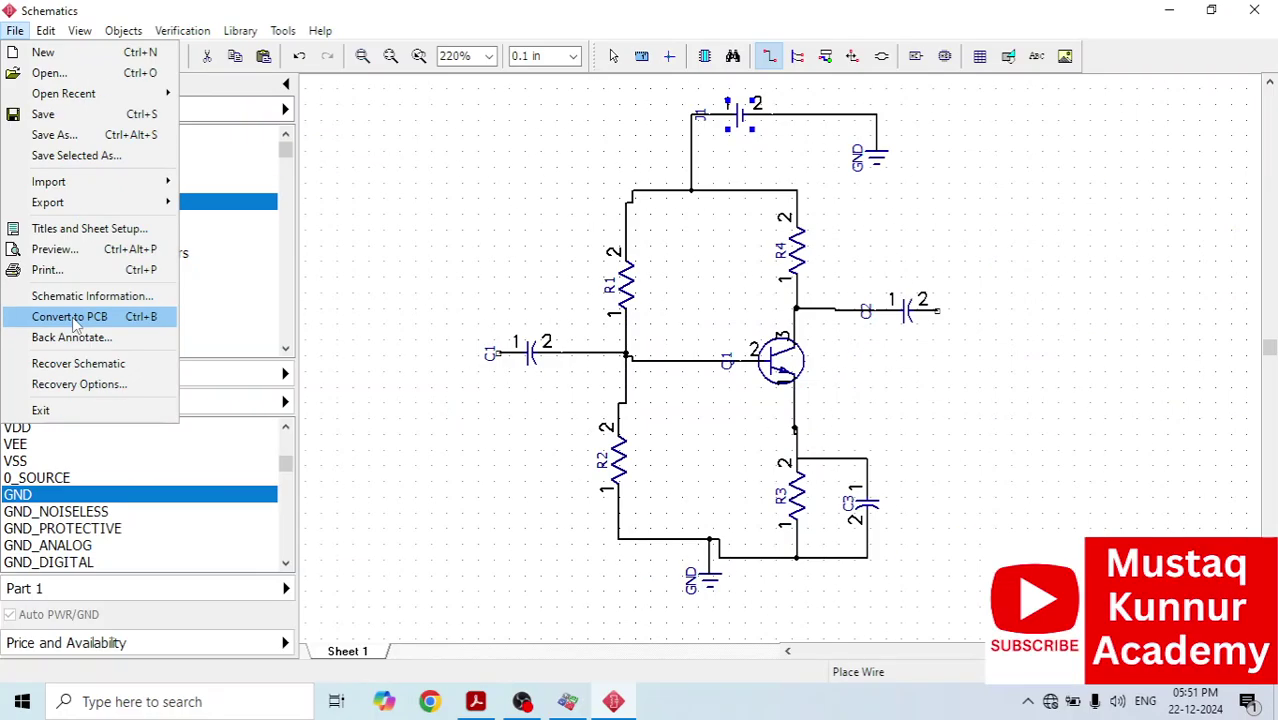
click(139, 316)
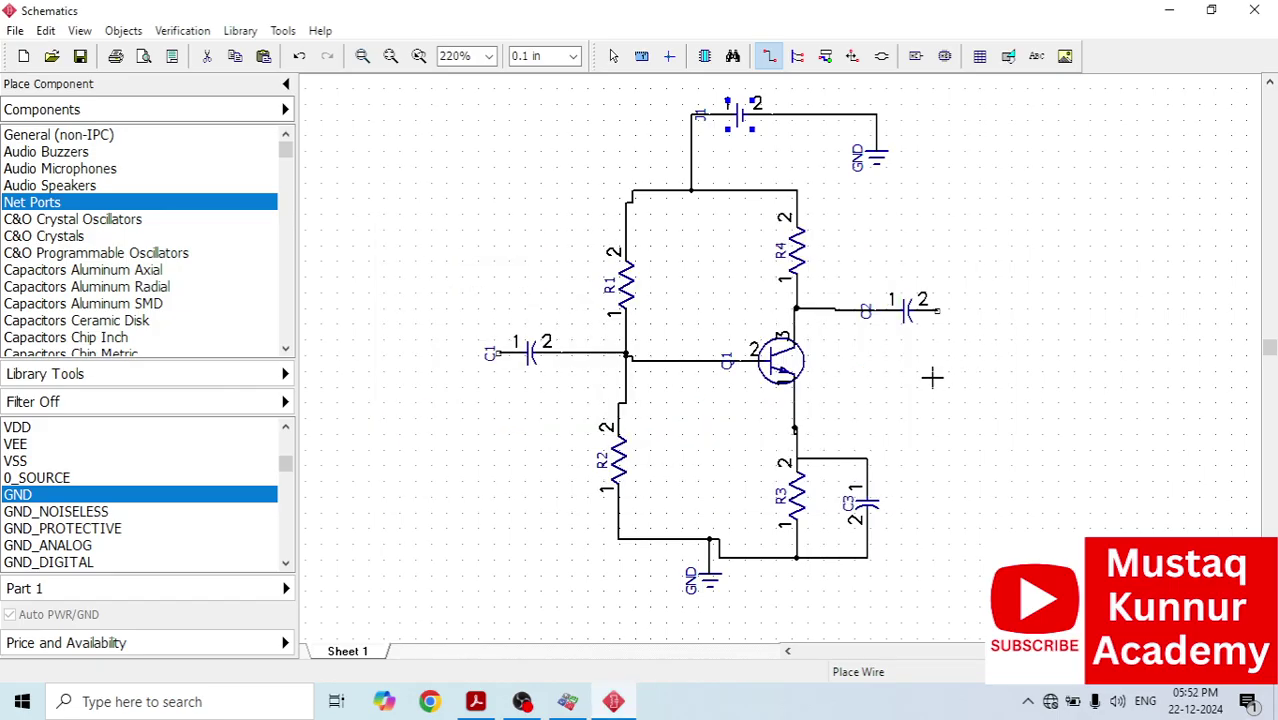
click(682, 428)
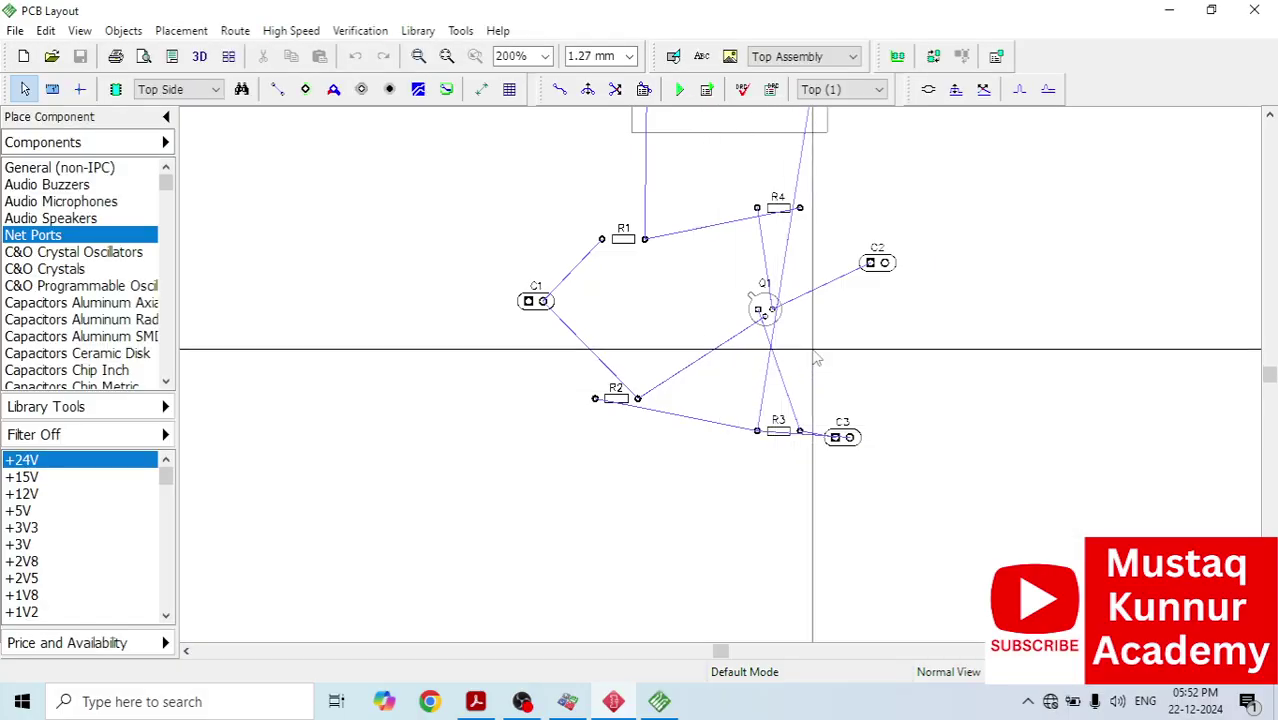
Step: Move C1, R1 and R2 close together with R2 below R1 and rotated 180 degrees, and shift Q1 towards them
scroll(817, 355, down, 2)
scroll(817, 358, up, 3)
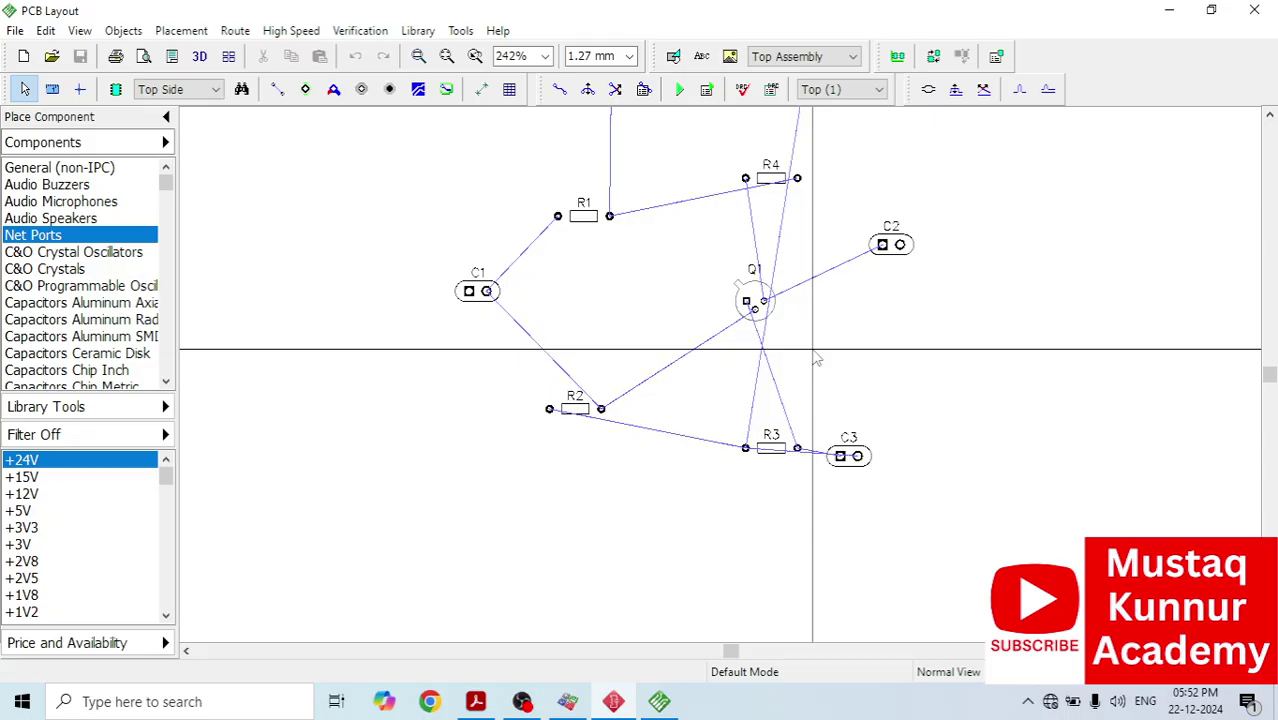
drag(476, 290, 557, 288)
drag(571, 413, 595, 415)
drag(596, 230, 642, 268)
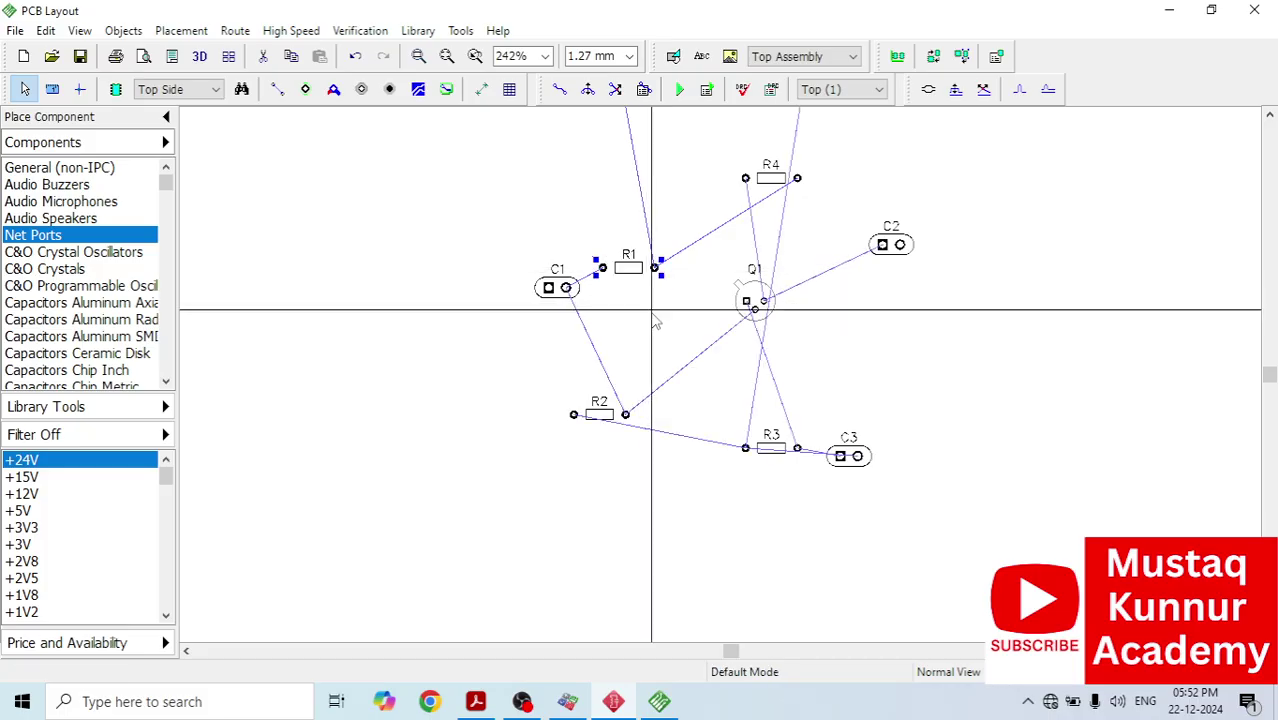
drag(608, 414, 633, 340)
drag(755, 310, 732, 300)
Step: Place R3 just below Q1, rotated 180 degrees, and C3 directly beneath R3
drag(766, 445, 732, 378)
key(r)
key(r)
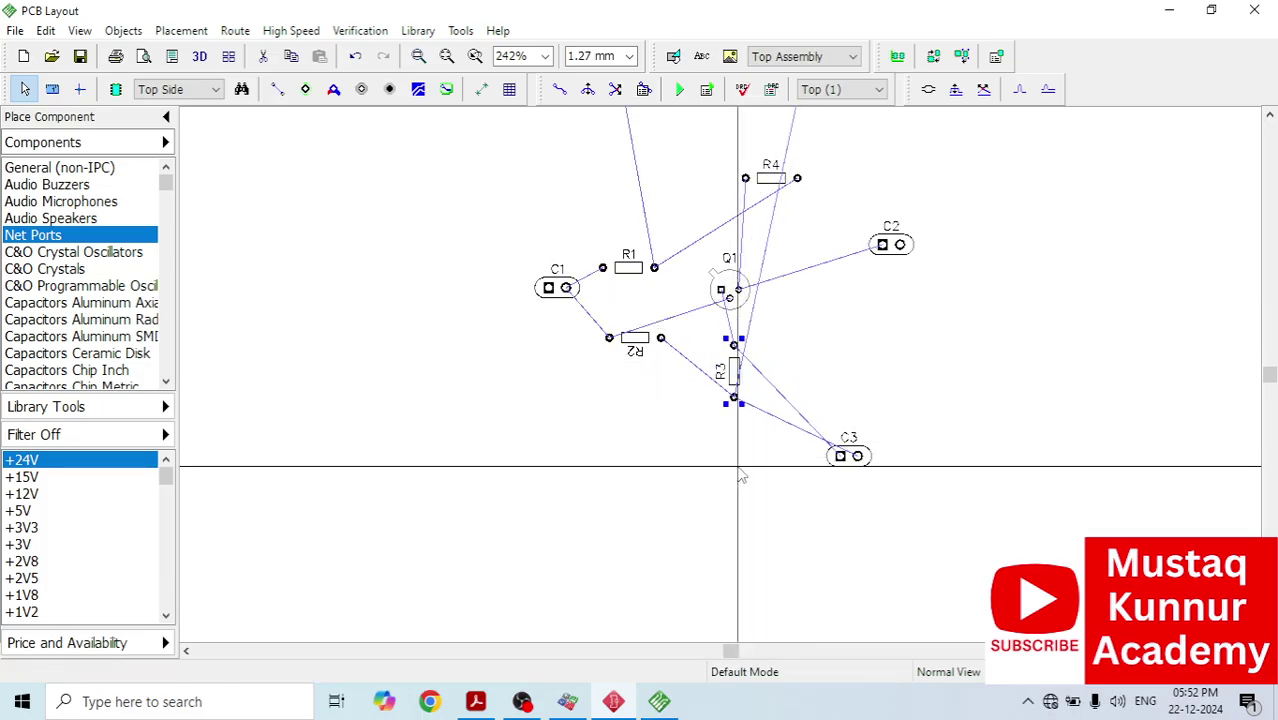
drag(815, 458, 730, 418)
drag(733, 371, 733, 349)
drag(733, 419, 733, 392)
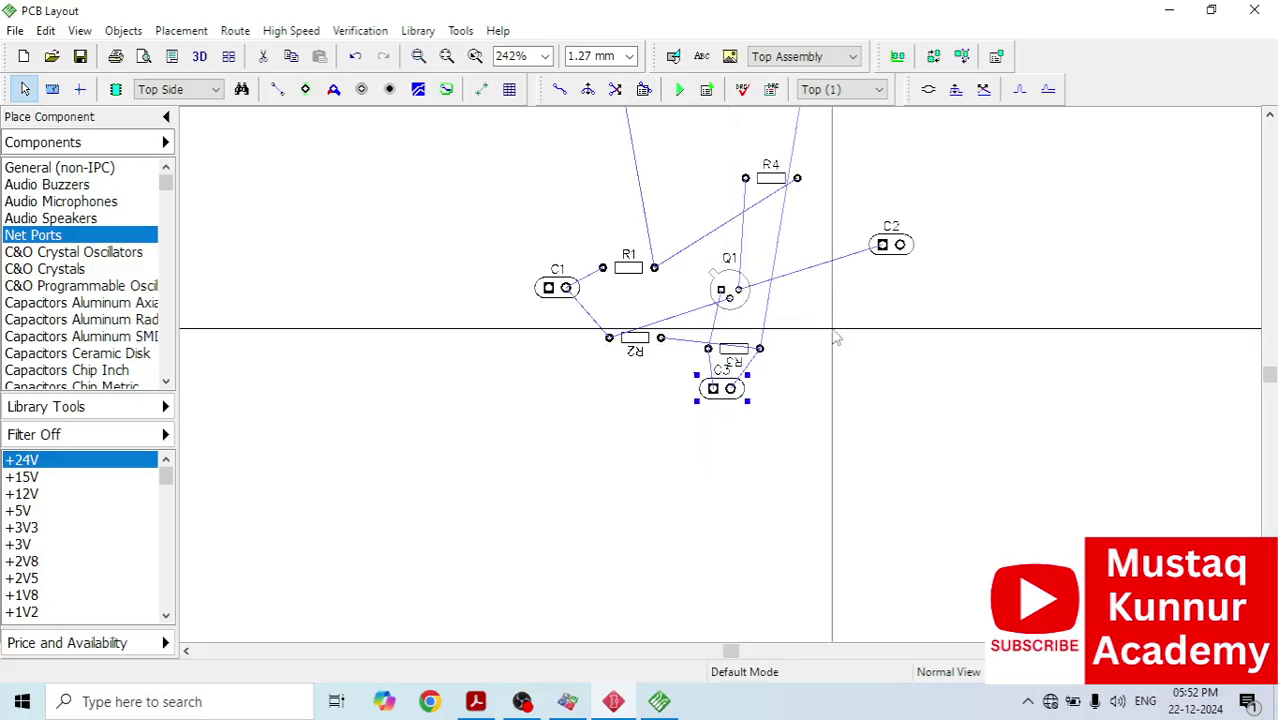
Step: Move C2 closer to Q1, and place R4 above Q1 rotated 180 degrees
drag(882, 257, 845, 268)
drag(768, 183, 749, 192)
key(r)
key(r)
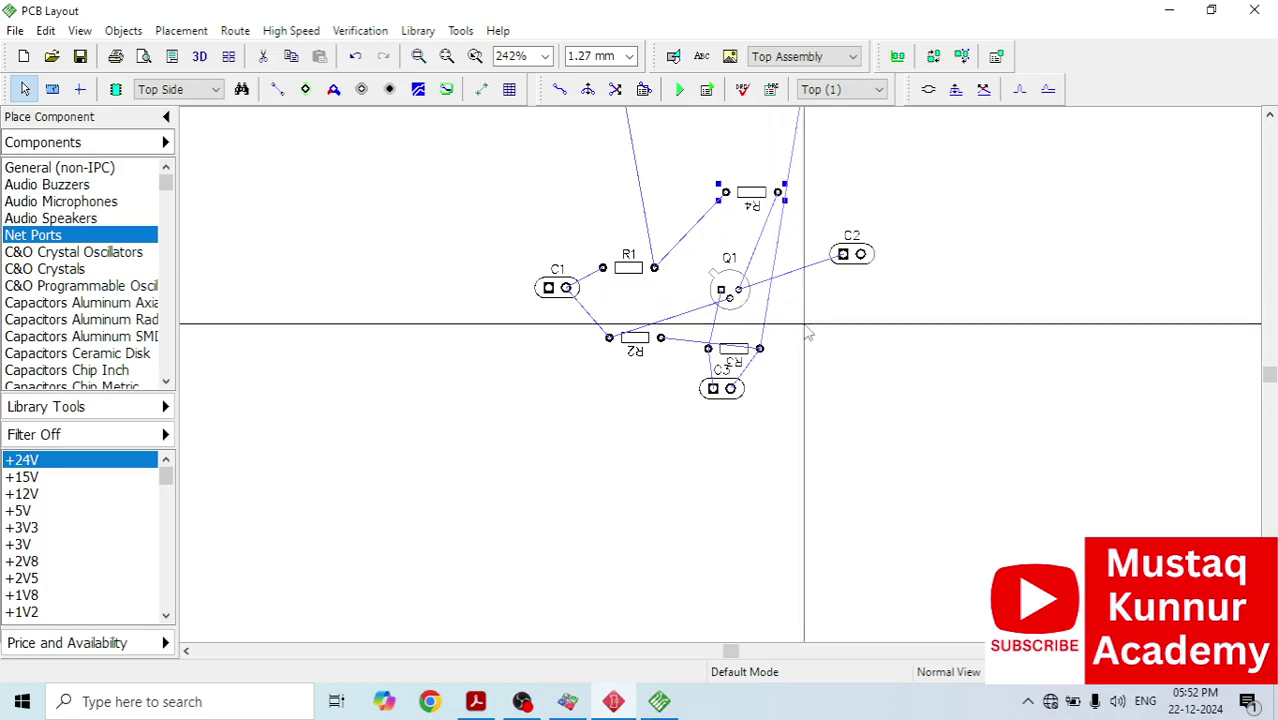
Step: Move battery holder J1 down, closer above the other components
scroll(808, 334, down, 3)
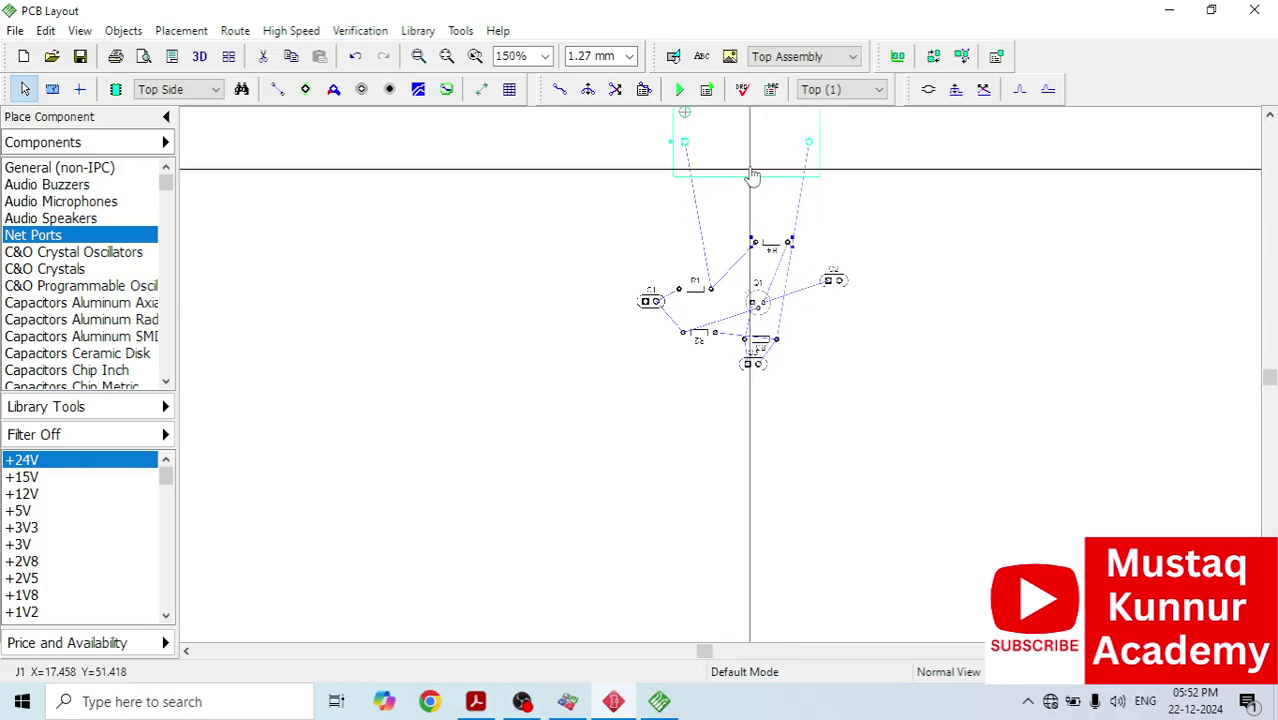
drag(1269, 377, 1268, 345)
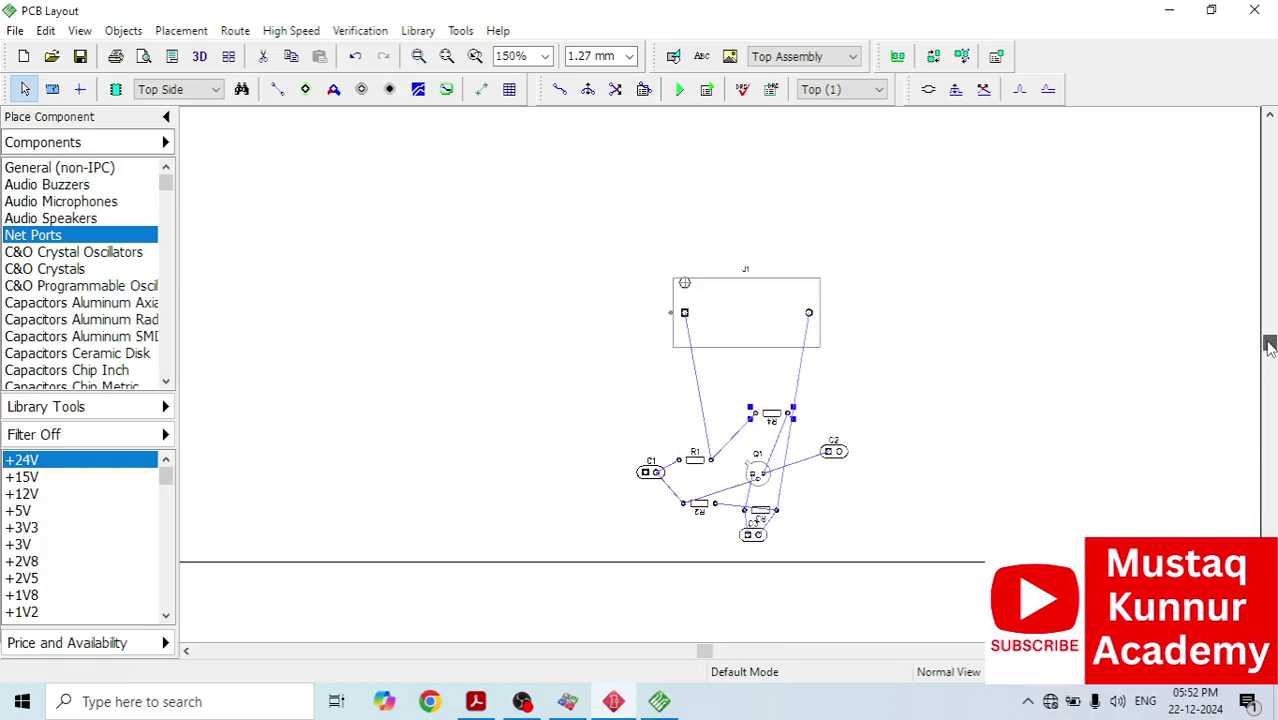
scroll(893, 368, up, 3)
drag(696, 288, 736, 340)
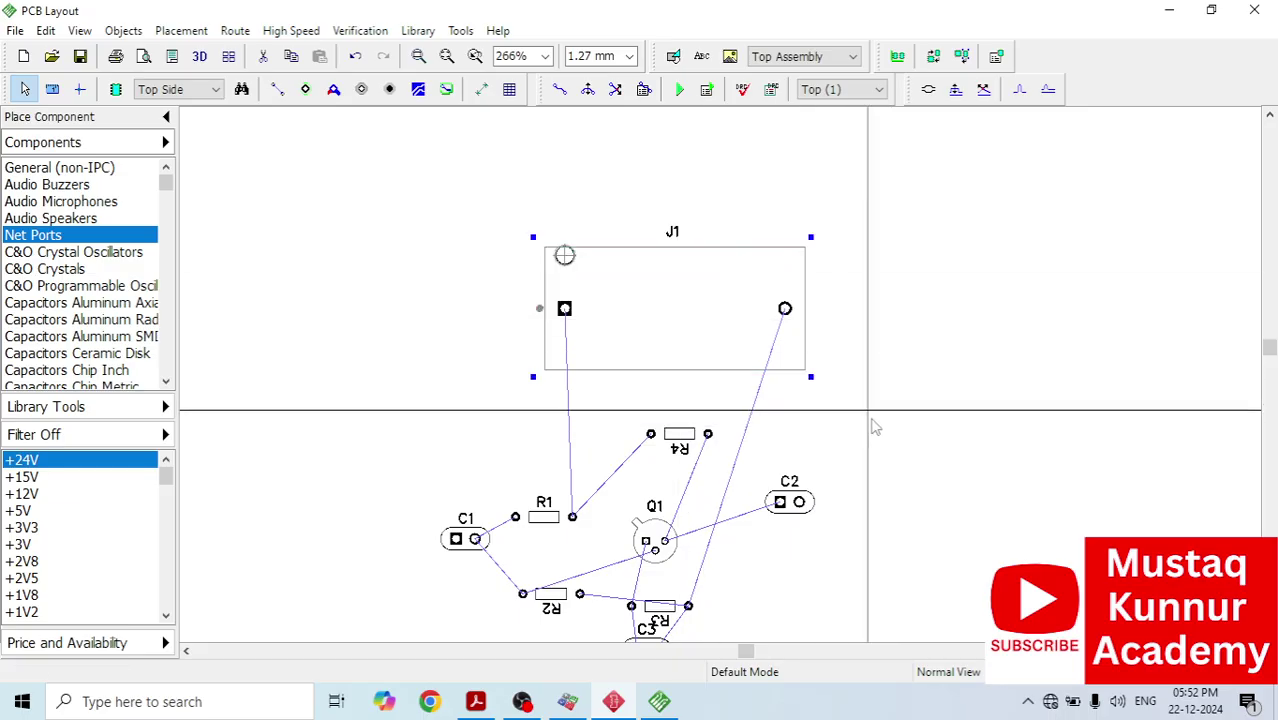
Step: Ungroup battery holder J1 and delete its outline and markings, leaving only the two pads
scroll(878, 440, up, 1)
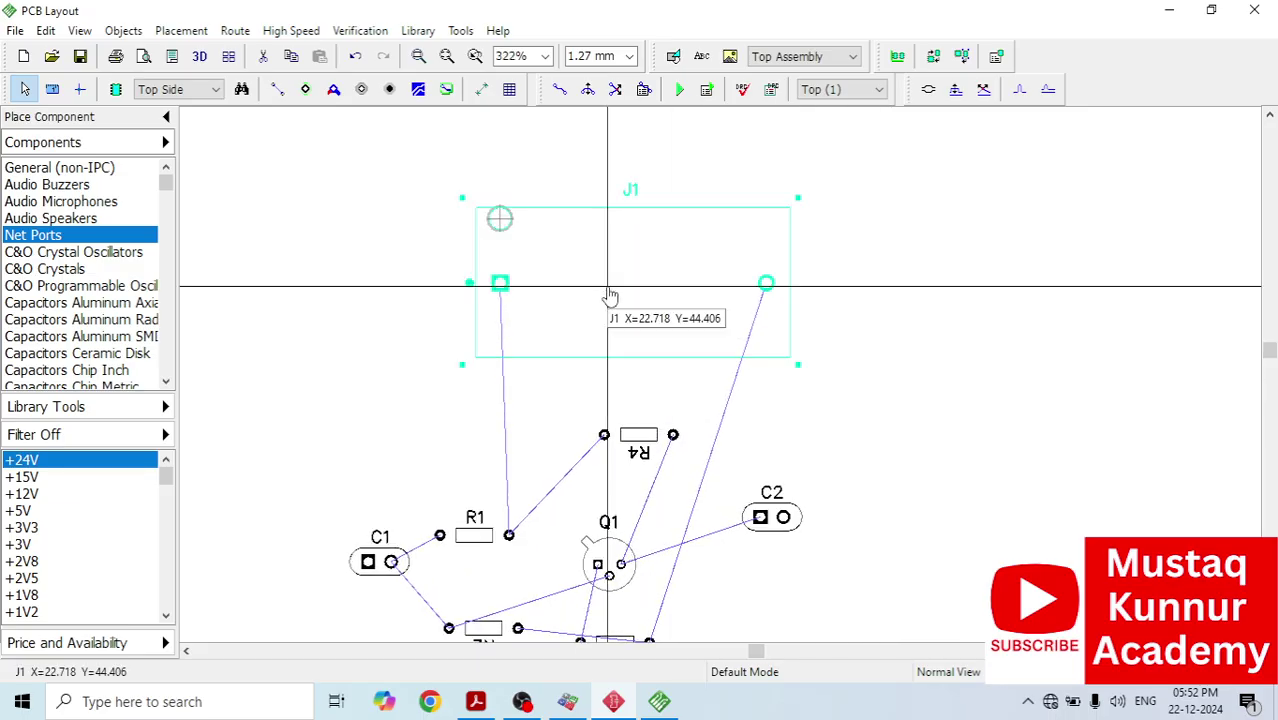
right_click(641, 308)
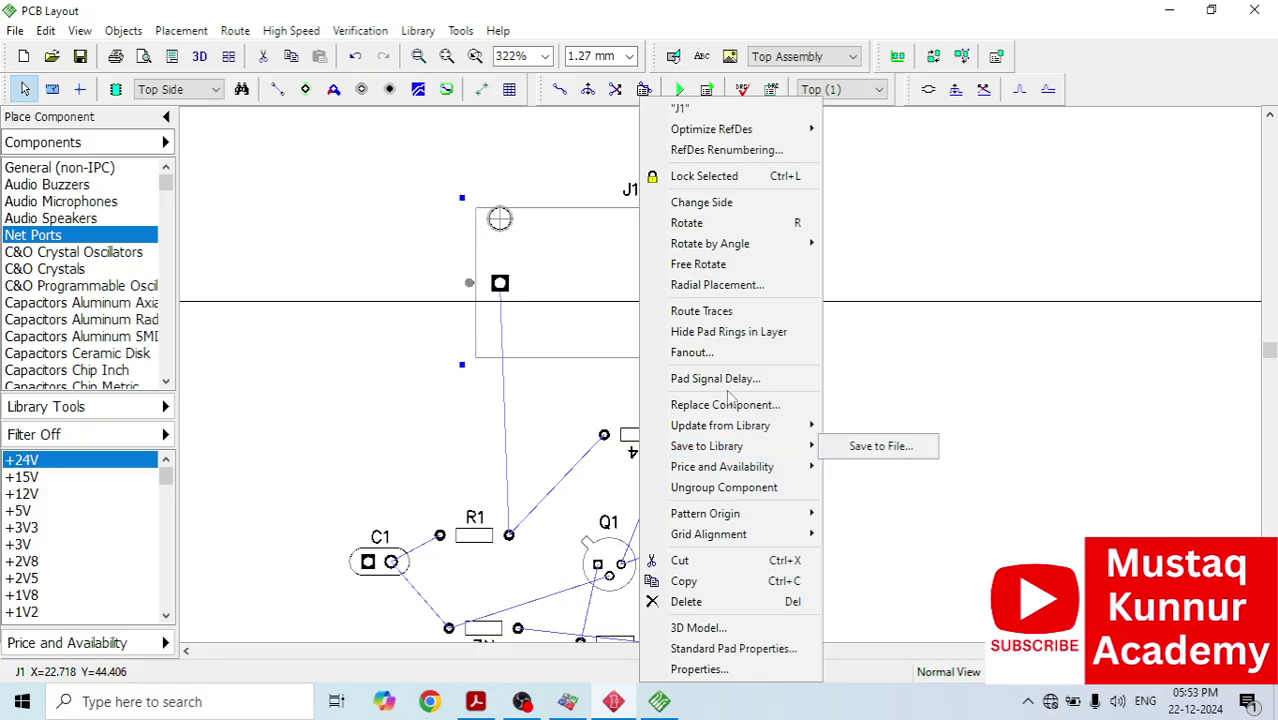
click(744, 490)
click(615, 357)
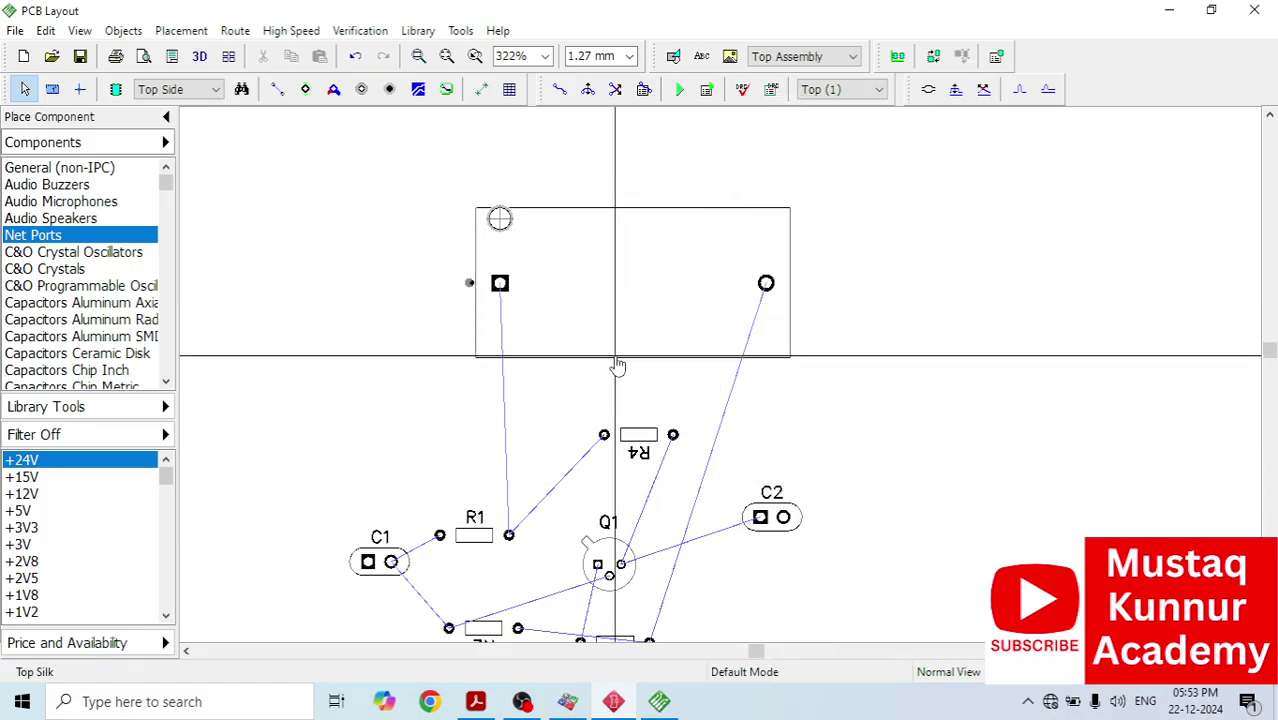
click(621, 357)
drag(624, 368, 738, 215)
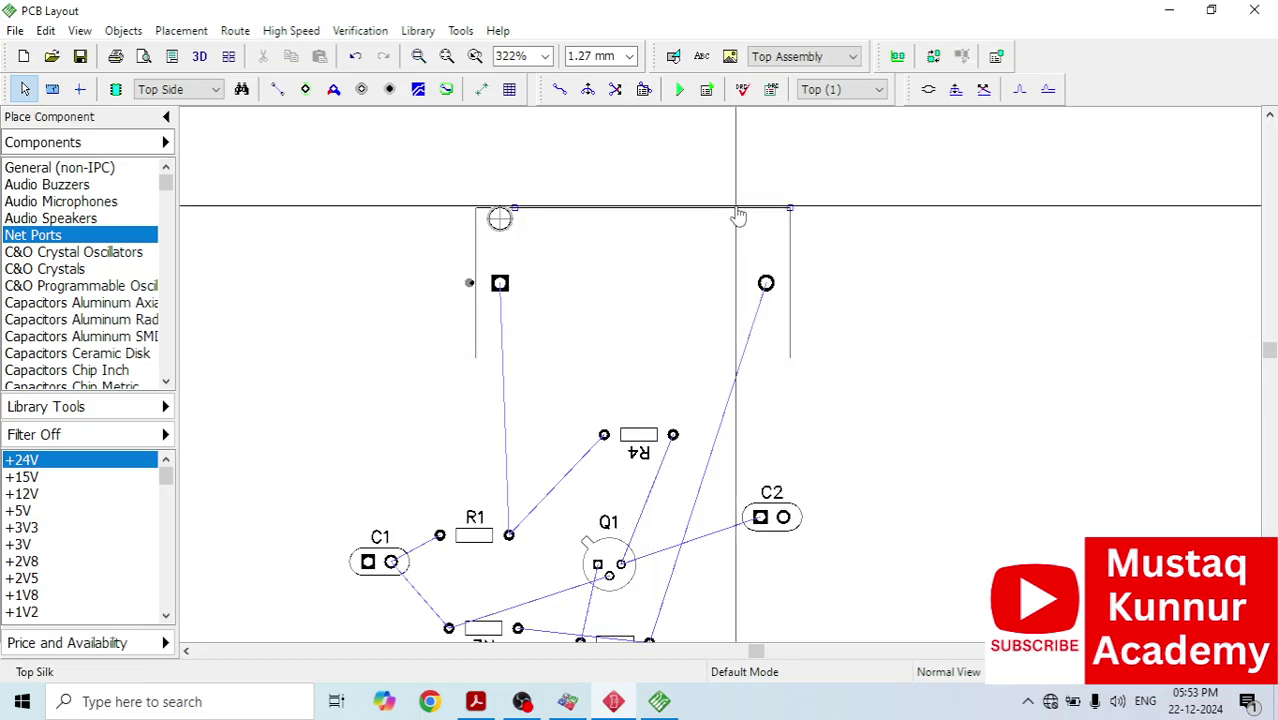
drag(790, 255, 479, 297)
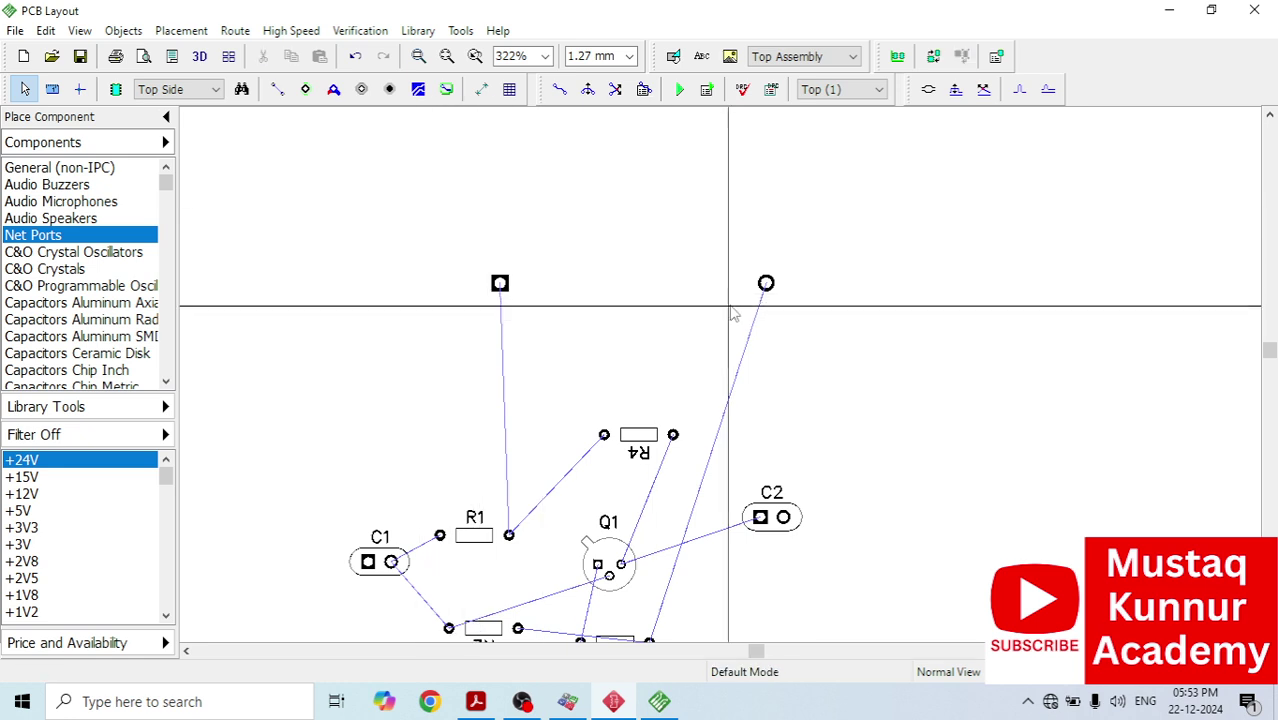
Step: Move the two battery pads close together above R4 and draw a small rectangle around them
drag(766, 283, 667, 279)
drag(504, 293, 627, 288)
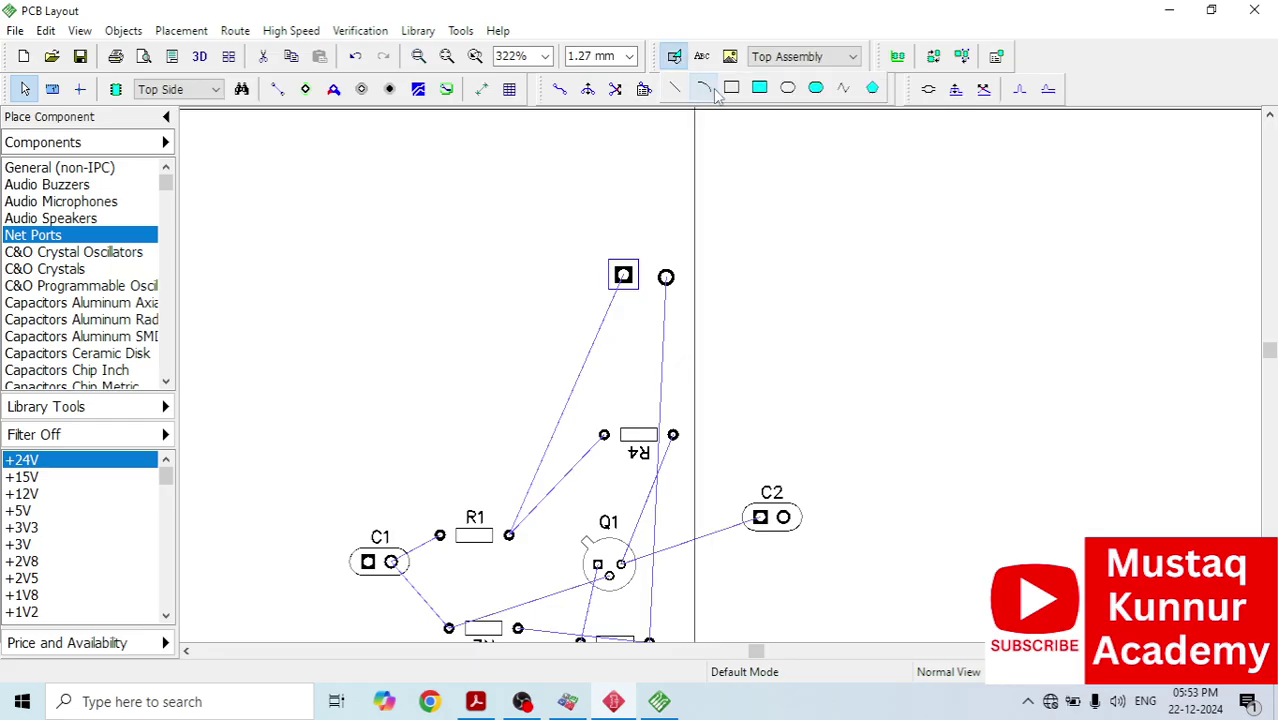
click(732, 88)
click(593, 248)
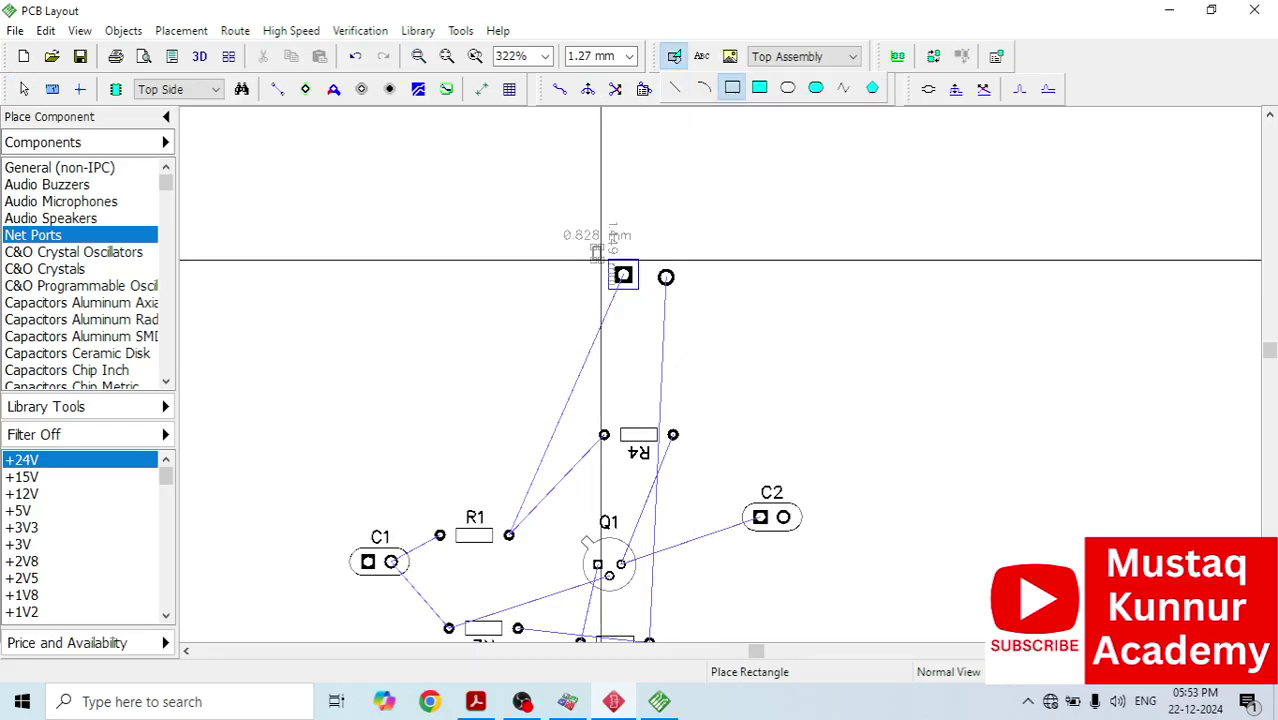
click(685, 300)
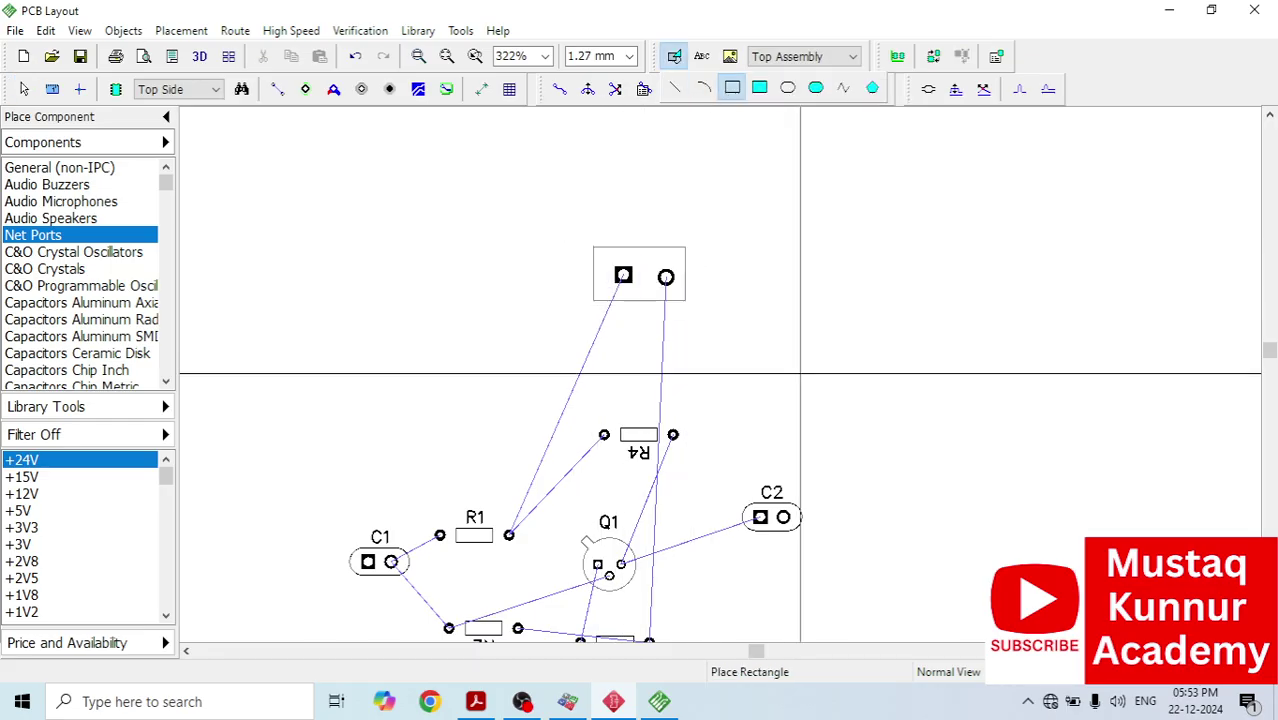
key(Escape)
Step: Group the two battery pads with their surrounding rectangle
drag(568, 228, 727, 311)
right_click(644, 289)
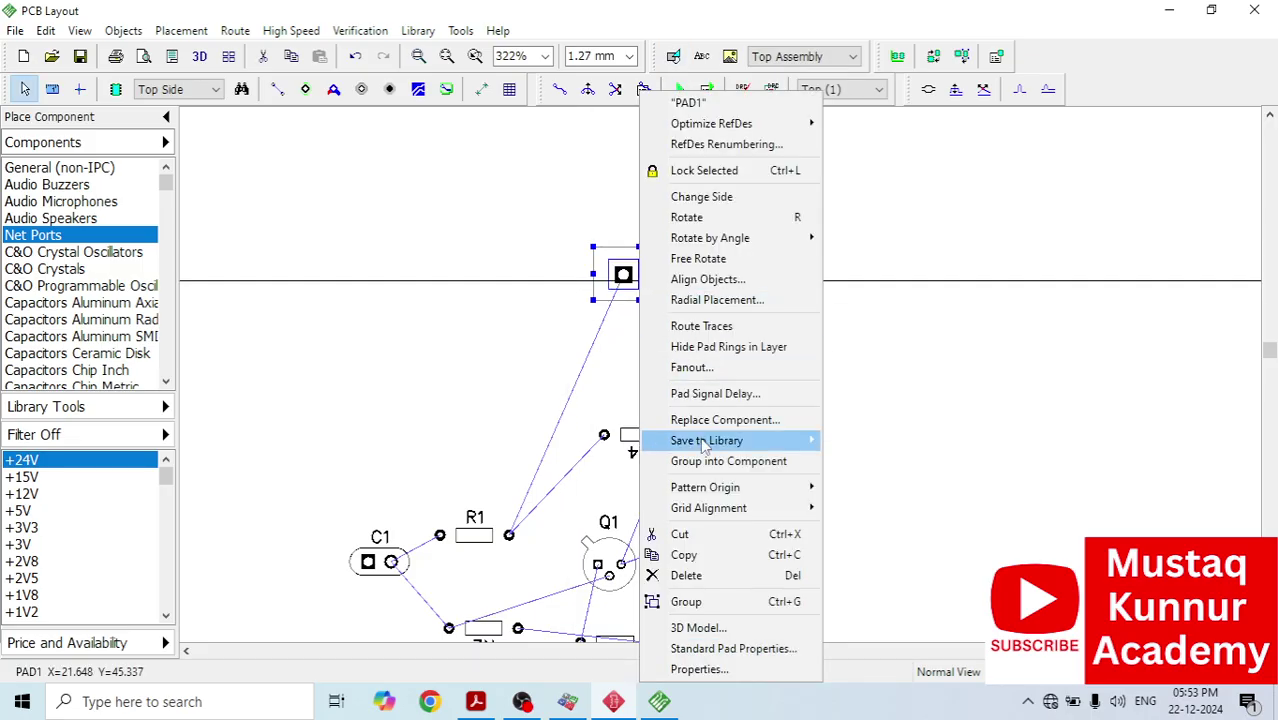
click(709, 603)
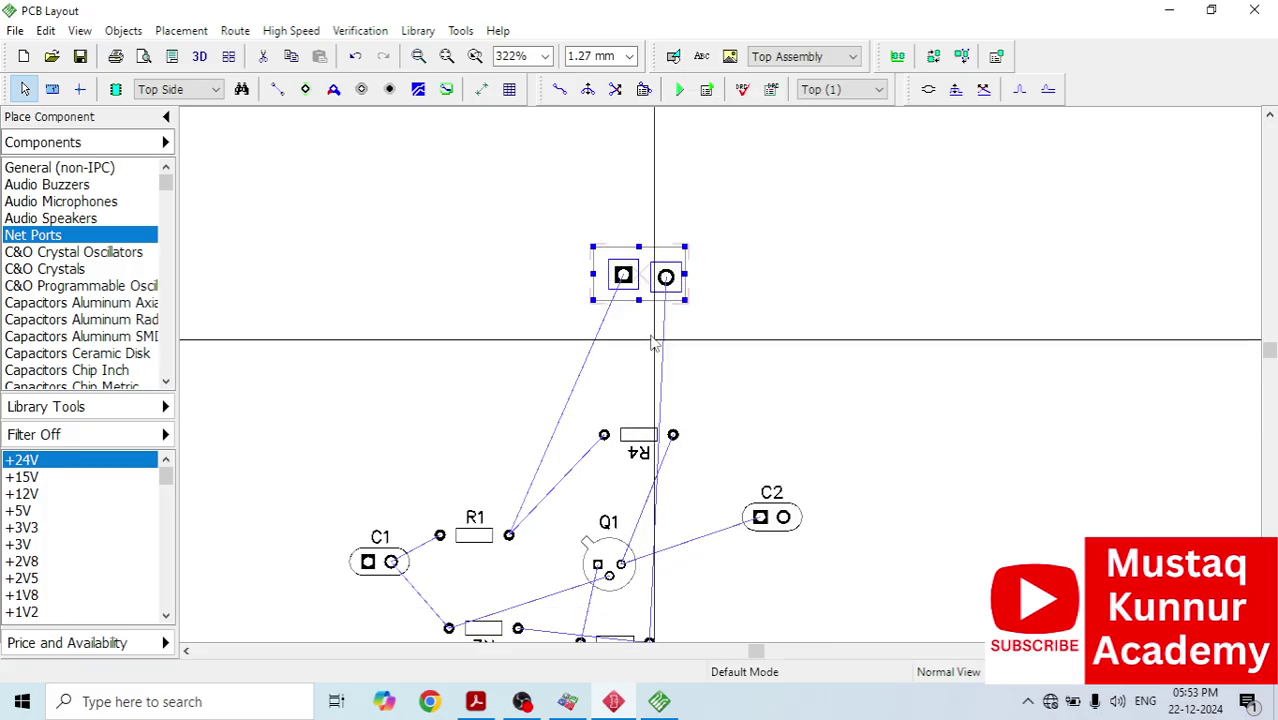
Step: Move the grouped battery pads down to just above R4
drag(632, 298, 632, 335)
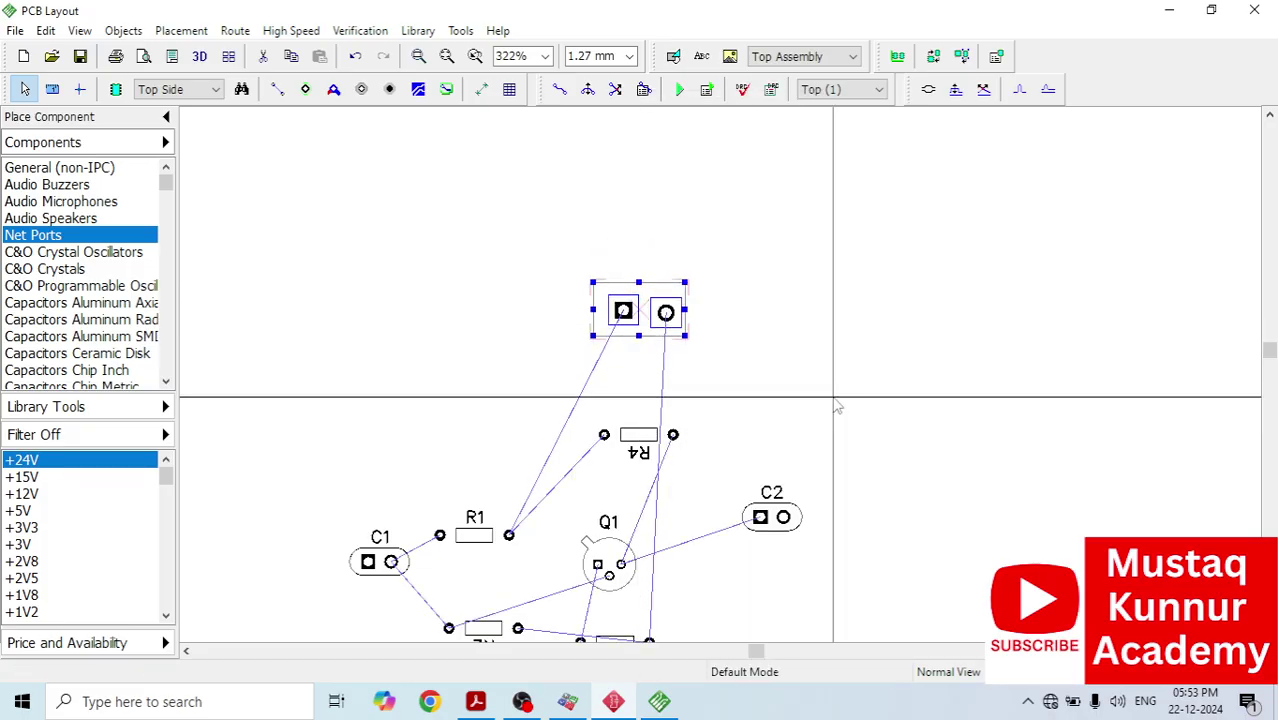
scroll(650, 395, down, 4)
drag(722, 366, 736, 379)
scroll(1270, 357, down, 3)
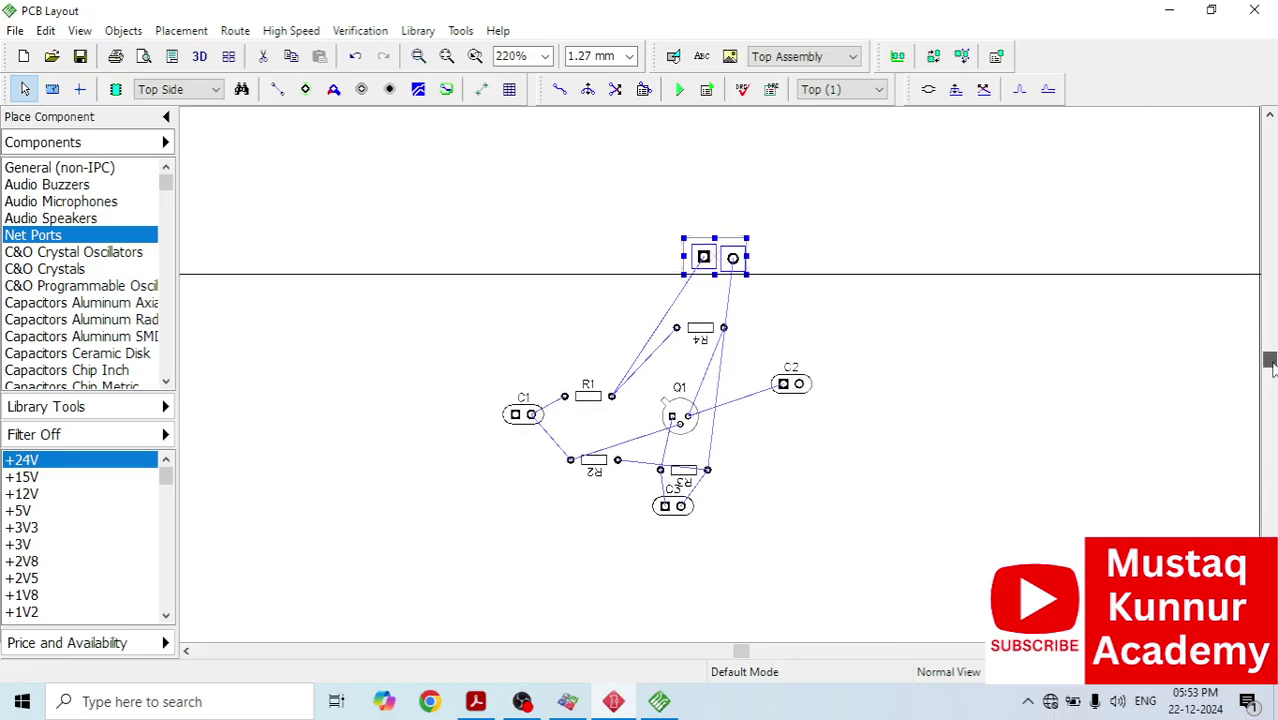
scroll(1027, 420, up, 3)
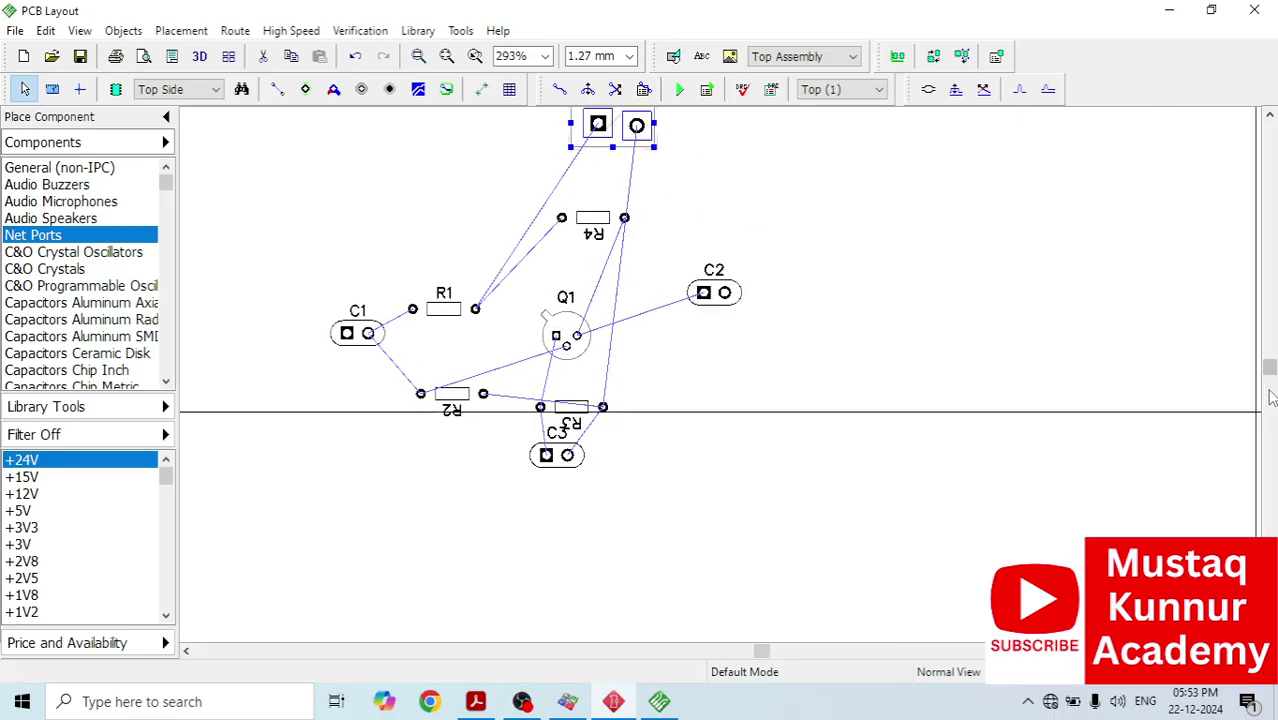
scroll(1270, 370, up, 2)
drag(611, 263, 616, 288)
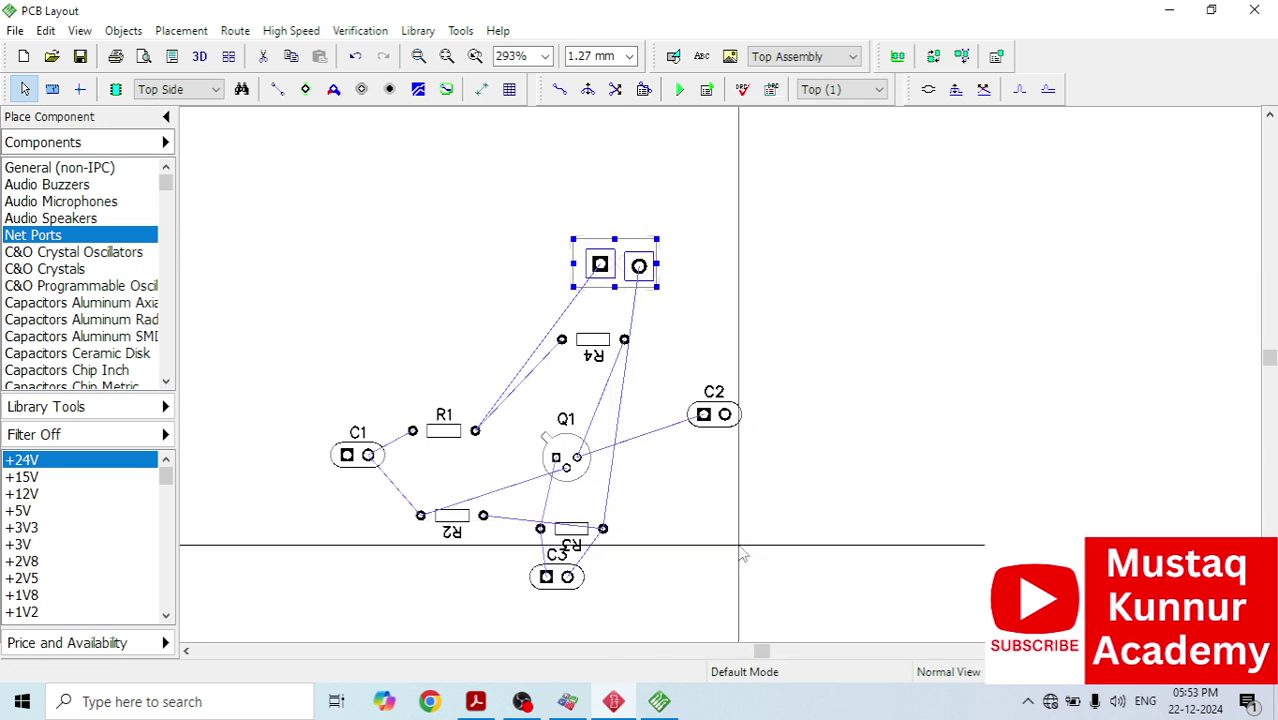
scroll(440, 514, up, 2)
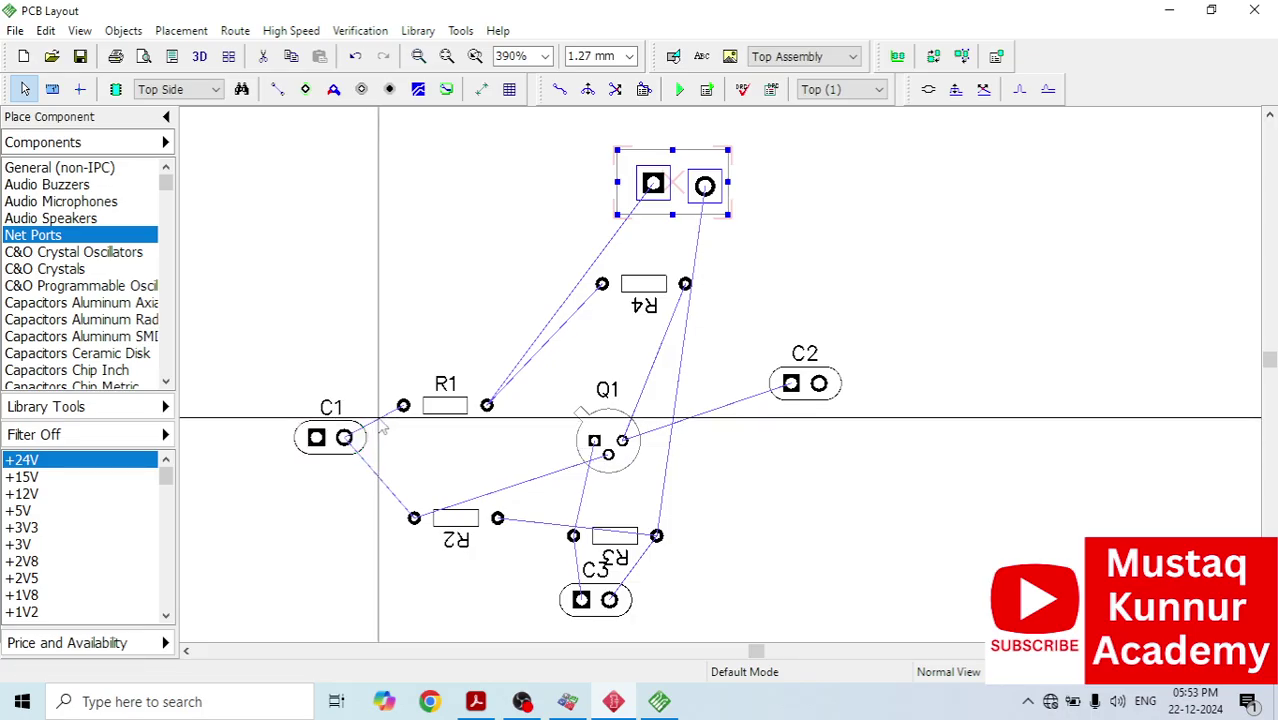
scroll(385, 425, up, 1)
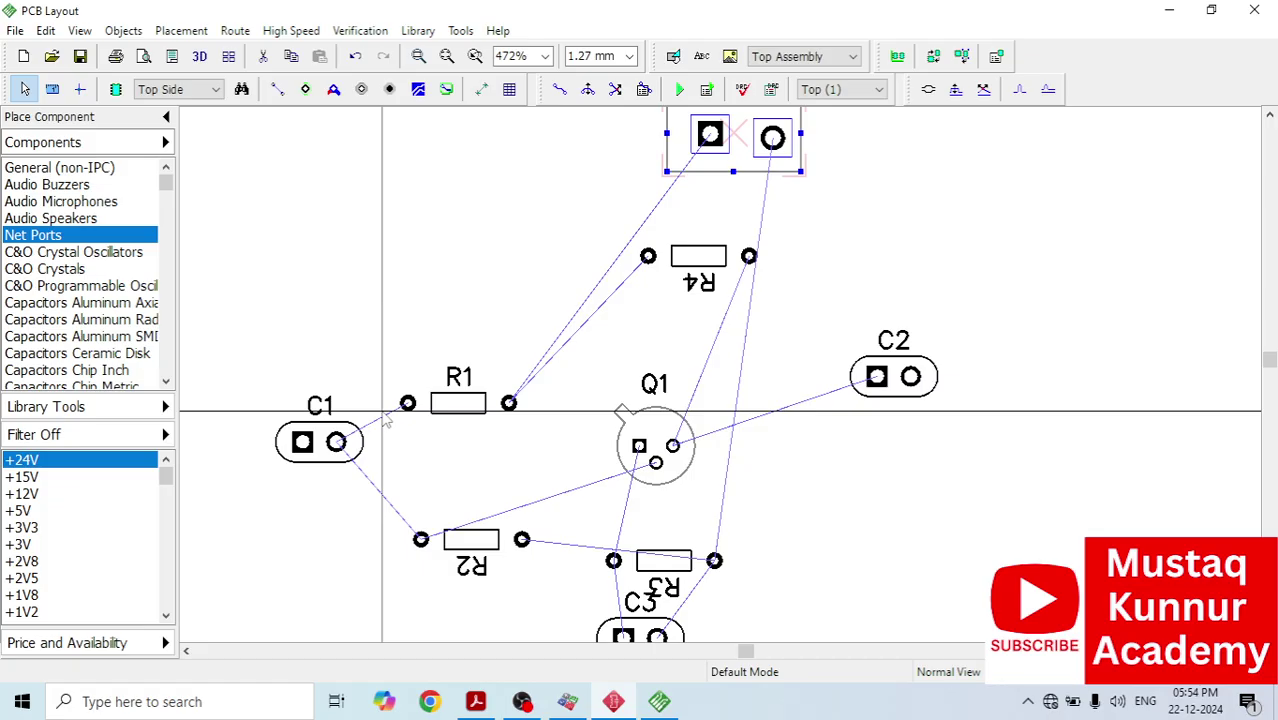
scroll(384, 418, down, 1)
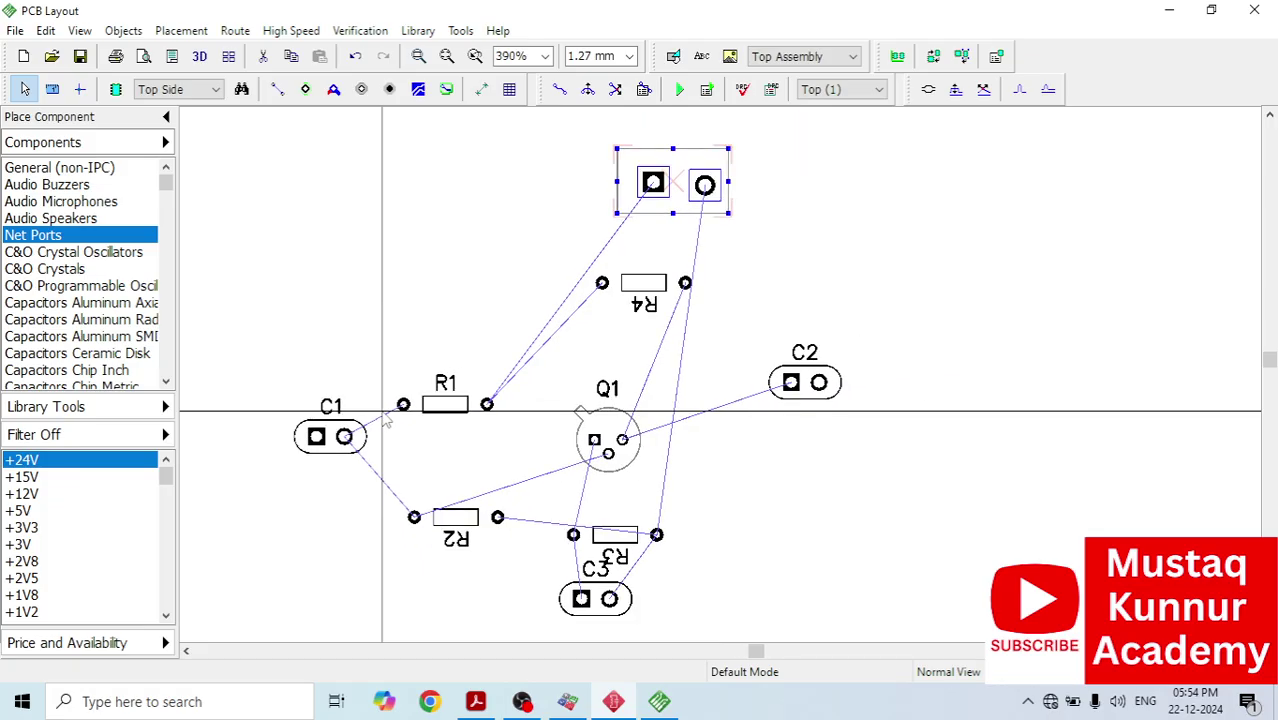
Step: Start manual routing with a custom trace width of 1.5 mm
click(561, 90)
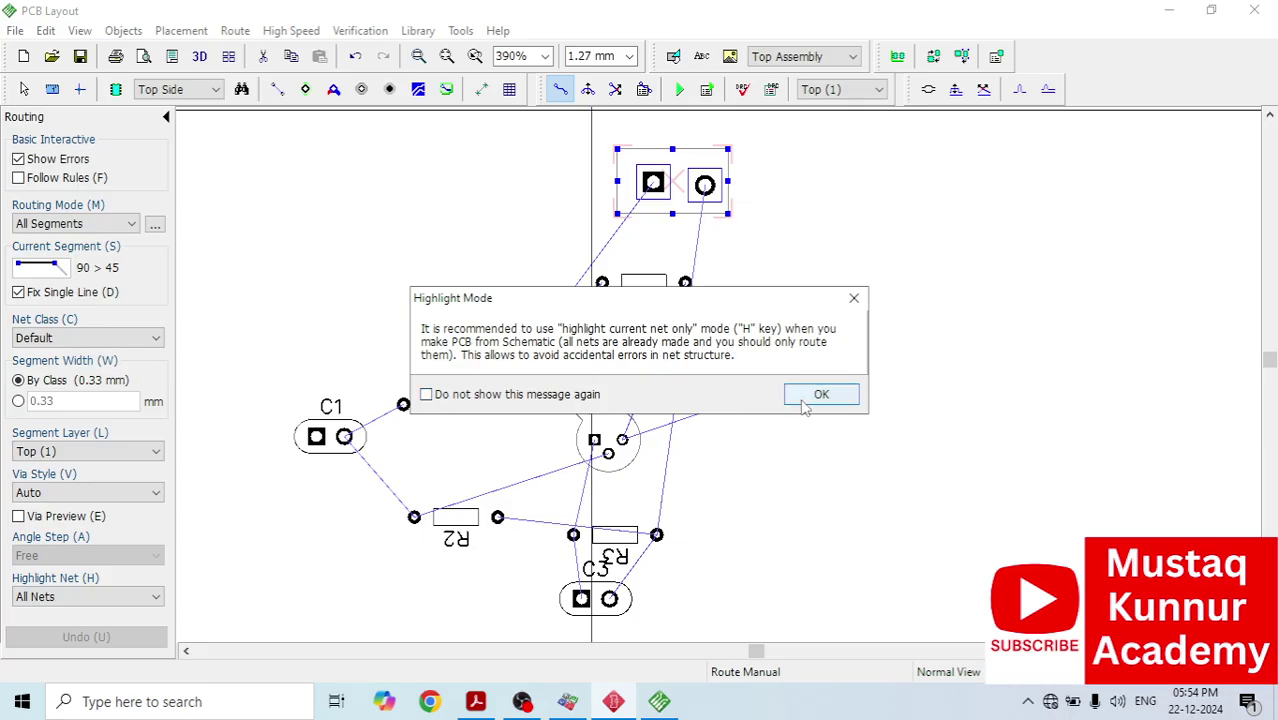
click(808, 400)
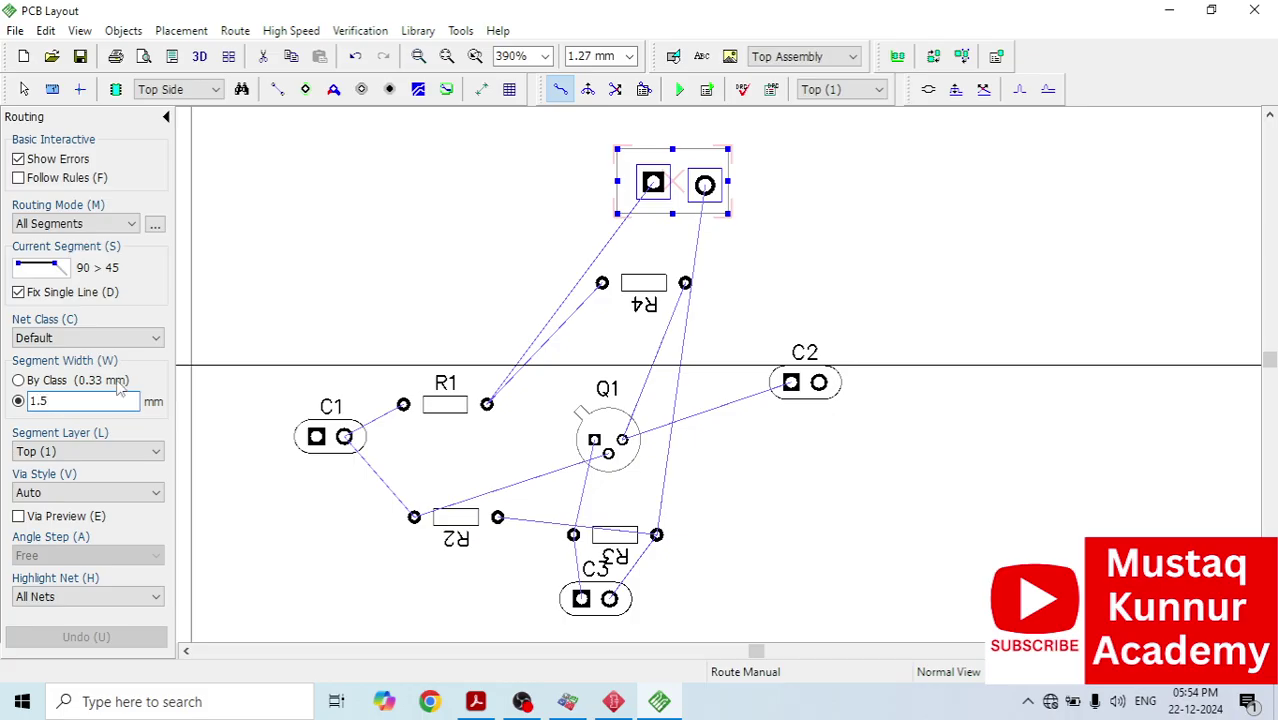
scroll(534, 413, down, 1)
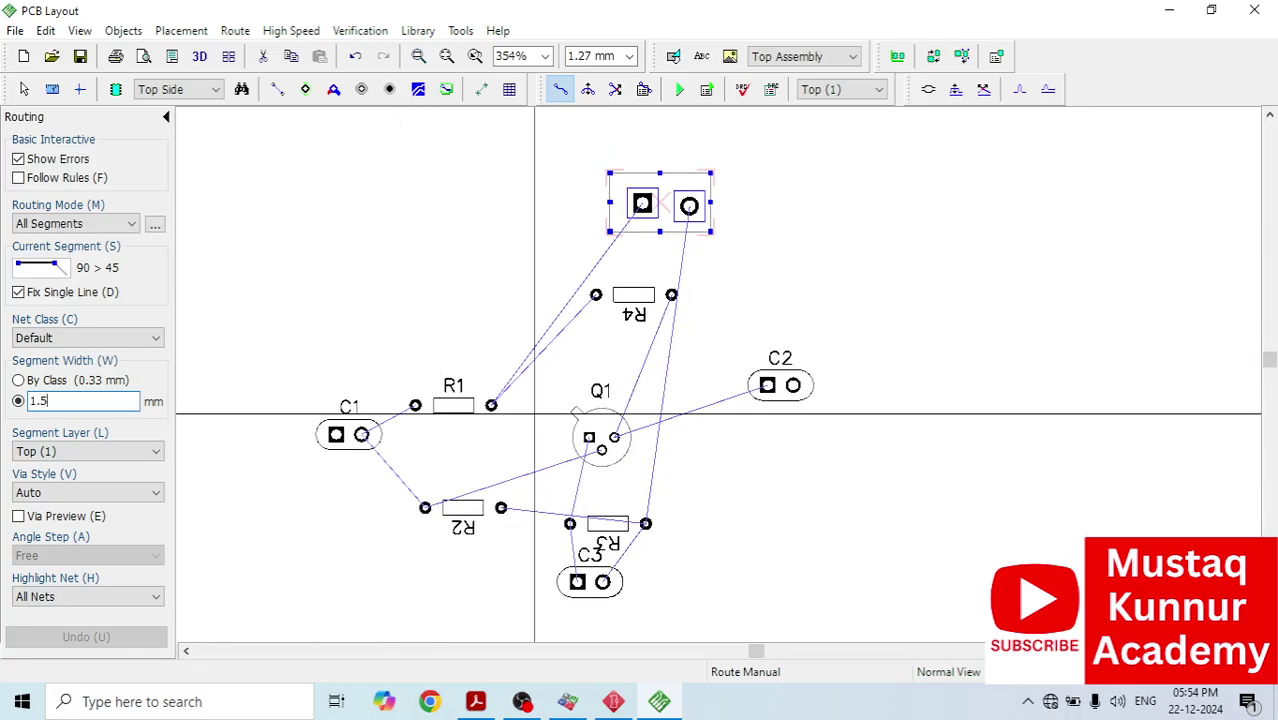
Step: Route 1.5 mm traces from C1's round pad to R1's left pad and R2's left pad
scroll(622, 425, up, 5)
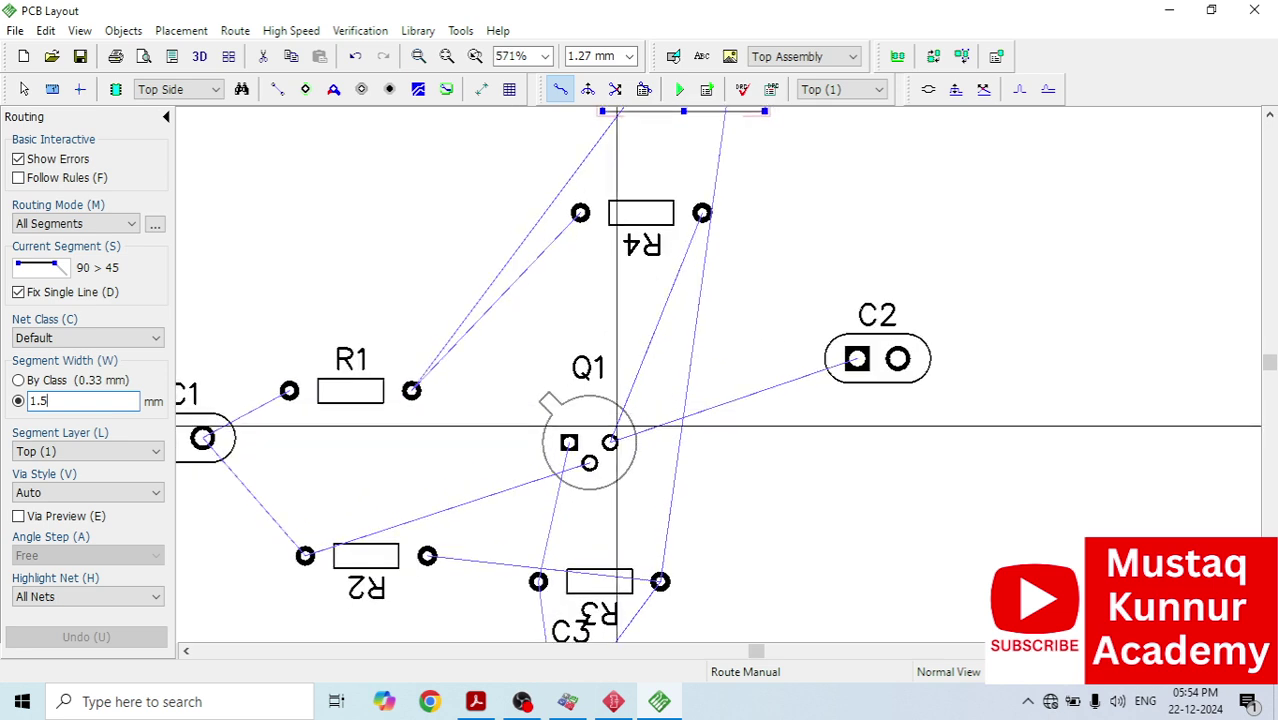
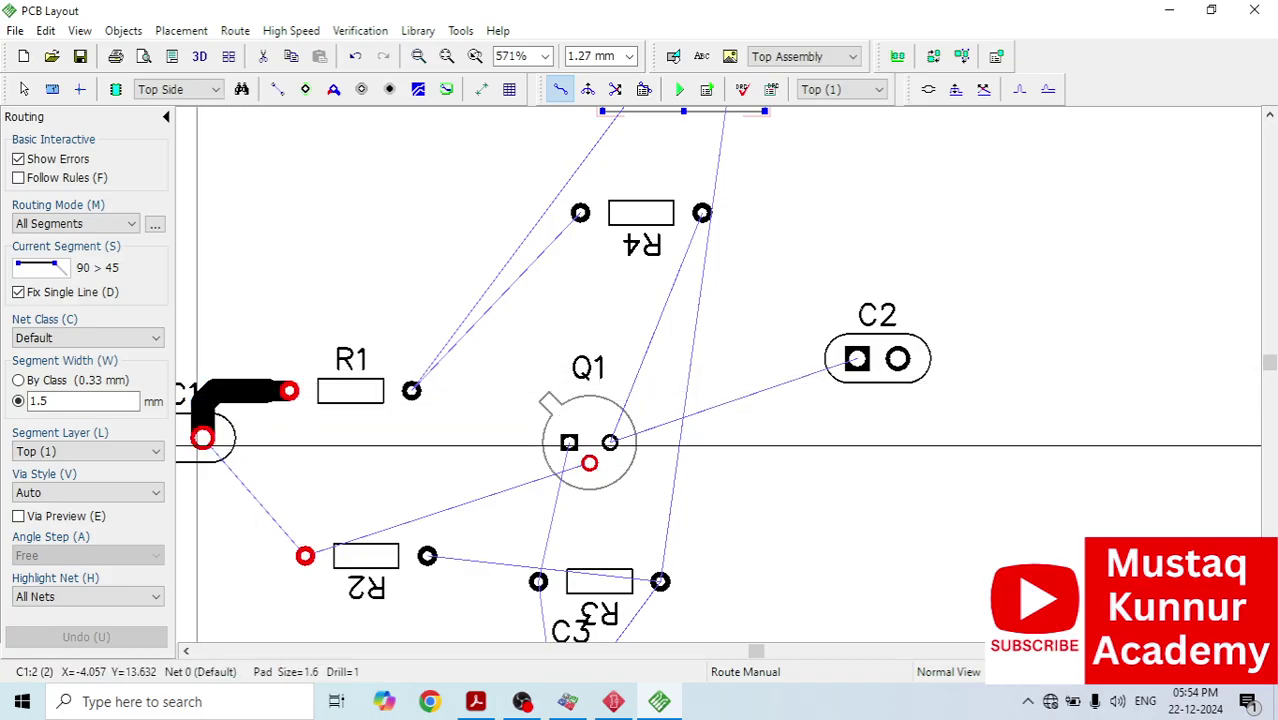
click(203, 440)
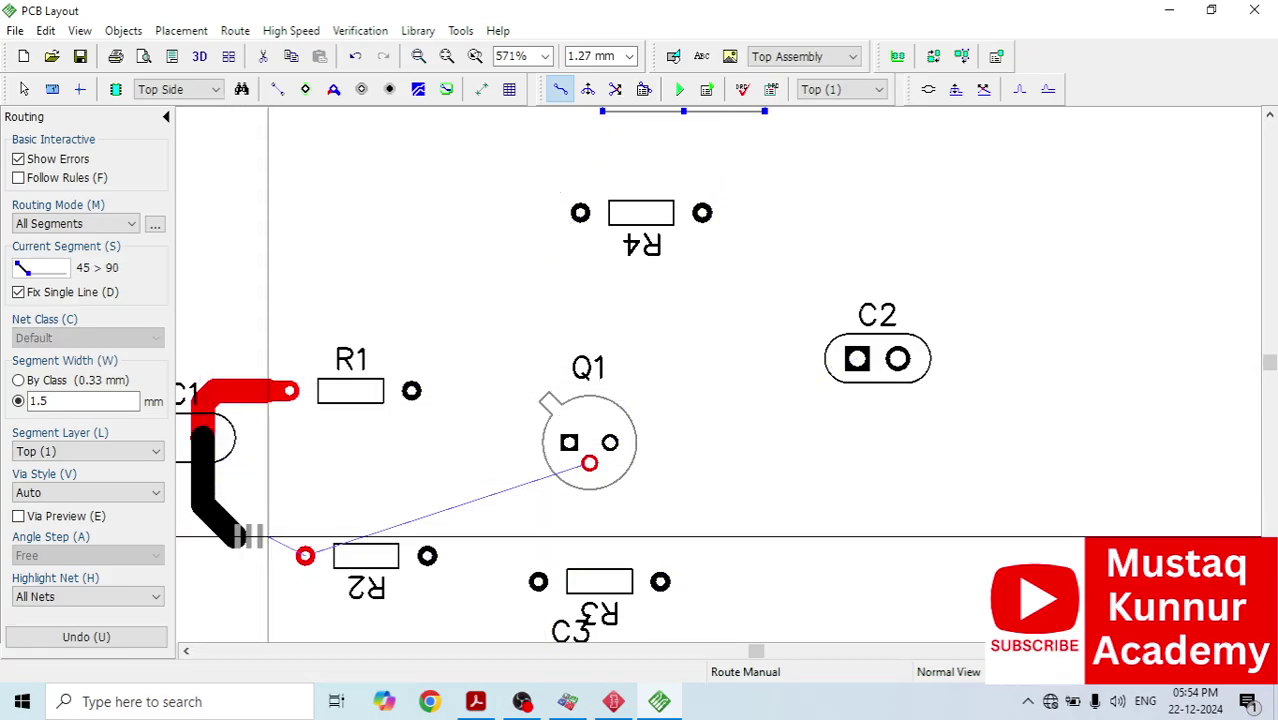
click(305, 555)
Step: Route R1's right pad to R4's left pad and, with a separate trace, to the square battery pad
scroll(405, 403, down, 1)
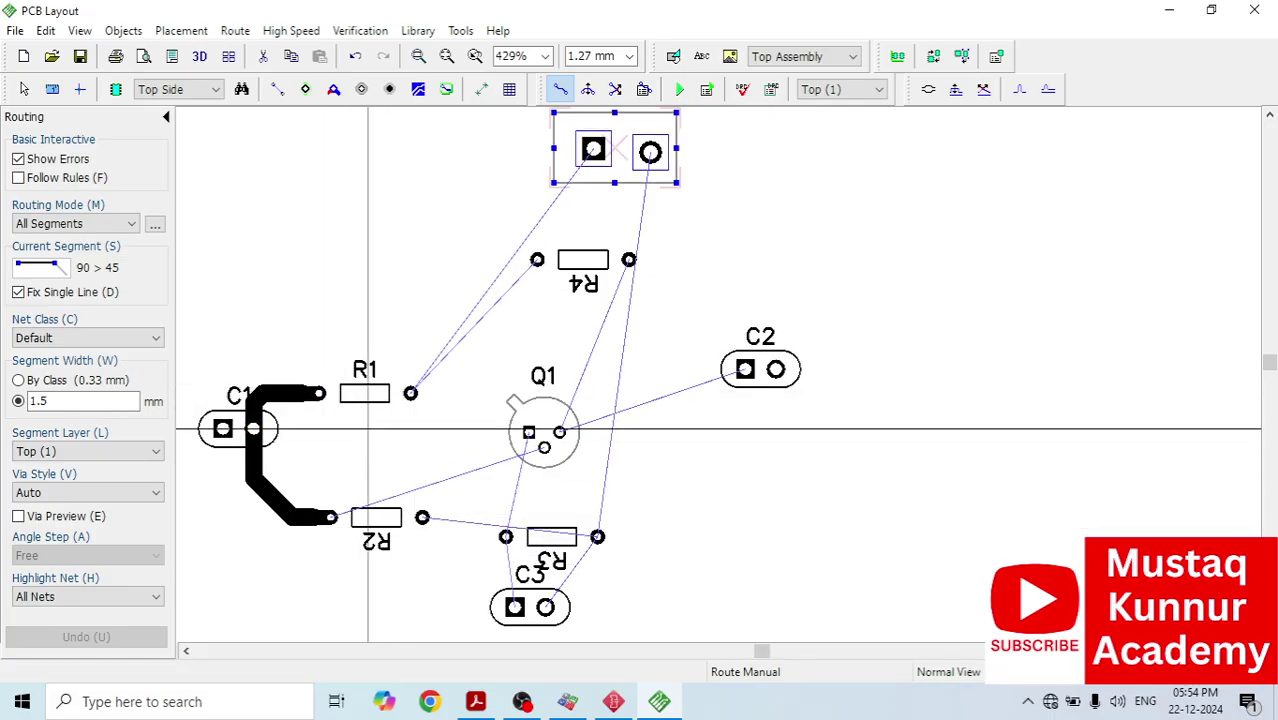
scroll(405, 394, down, 1)
click(408, 394)
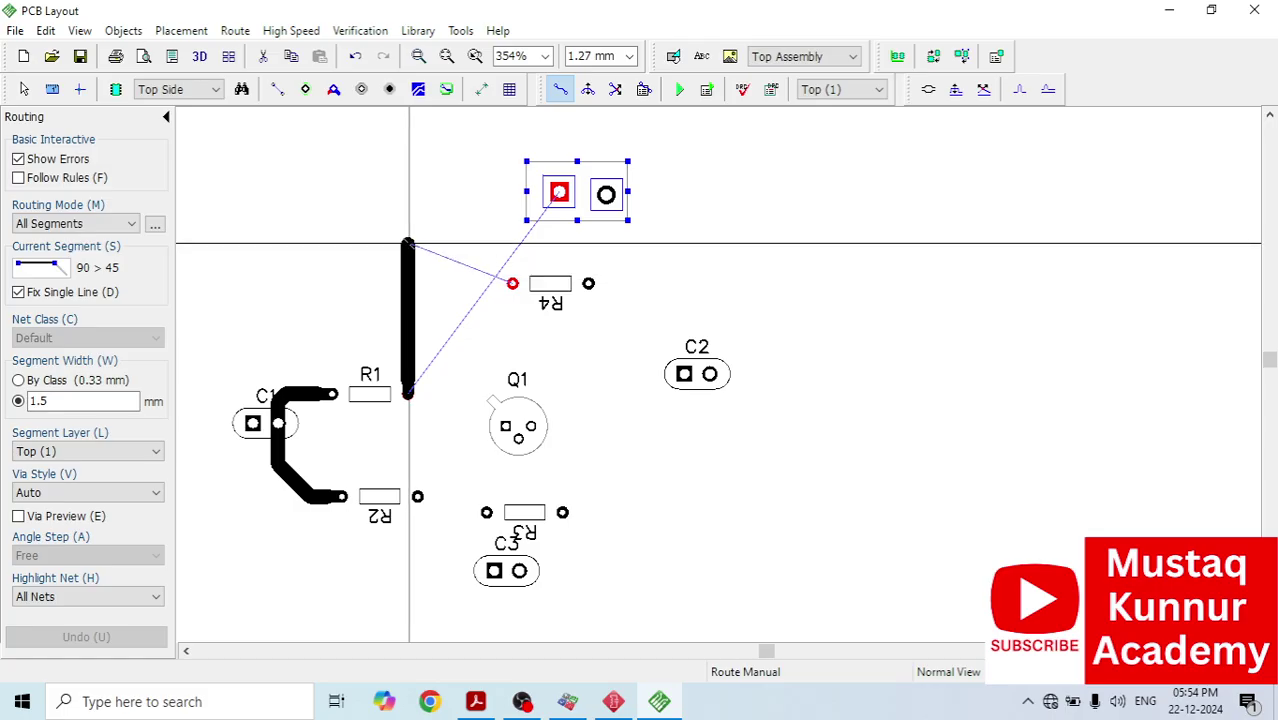
key(s)
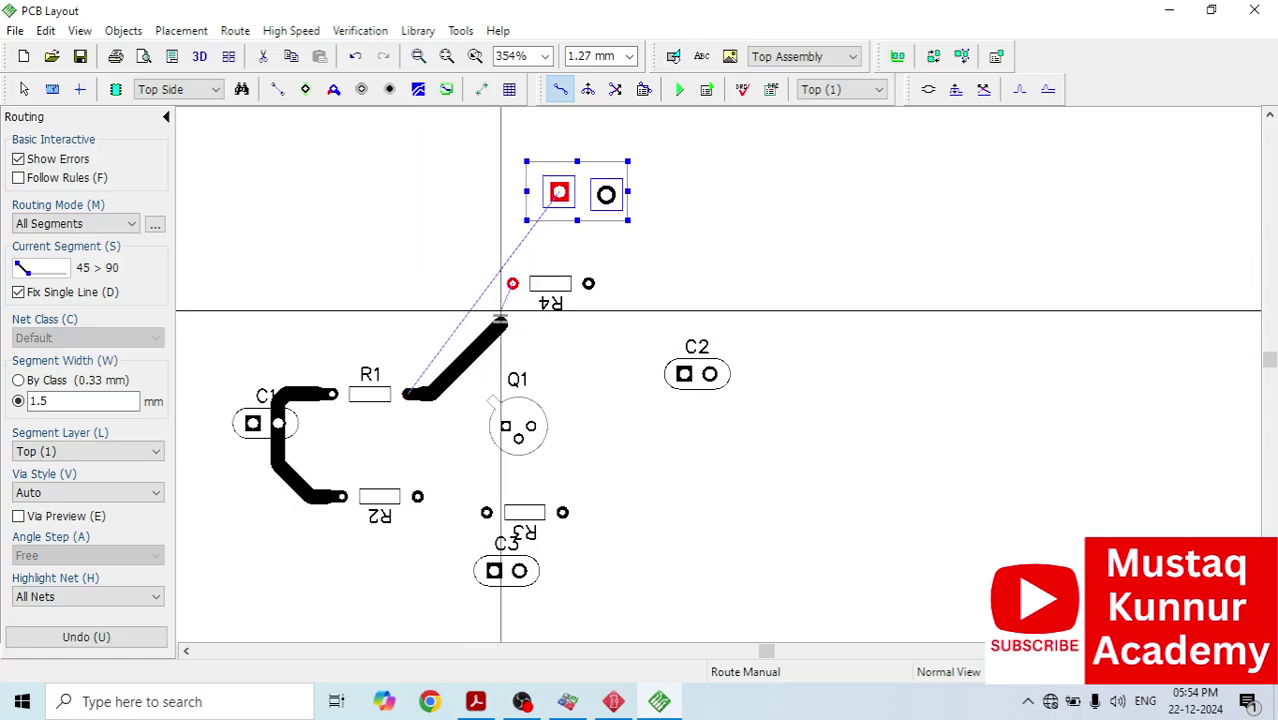
click(512, 284)
click(405, 388)
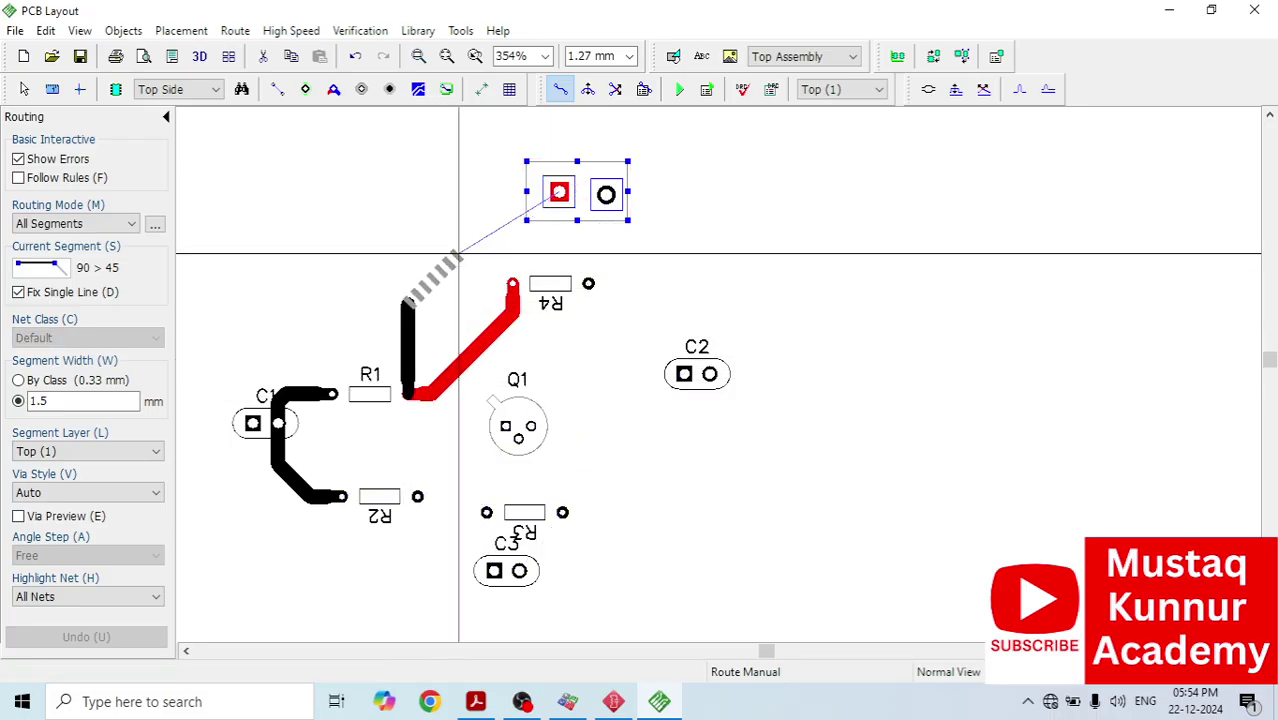
key(s)
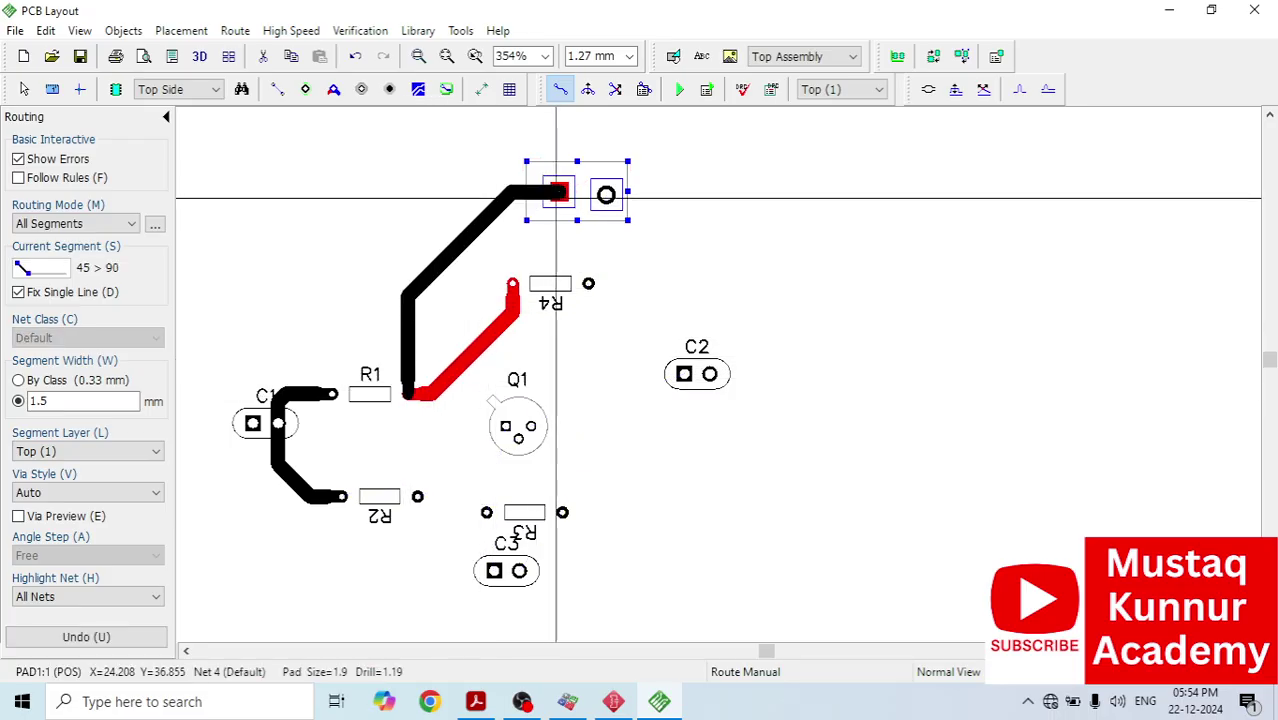
click(556, 196)
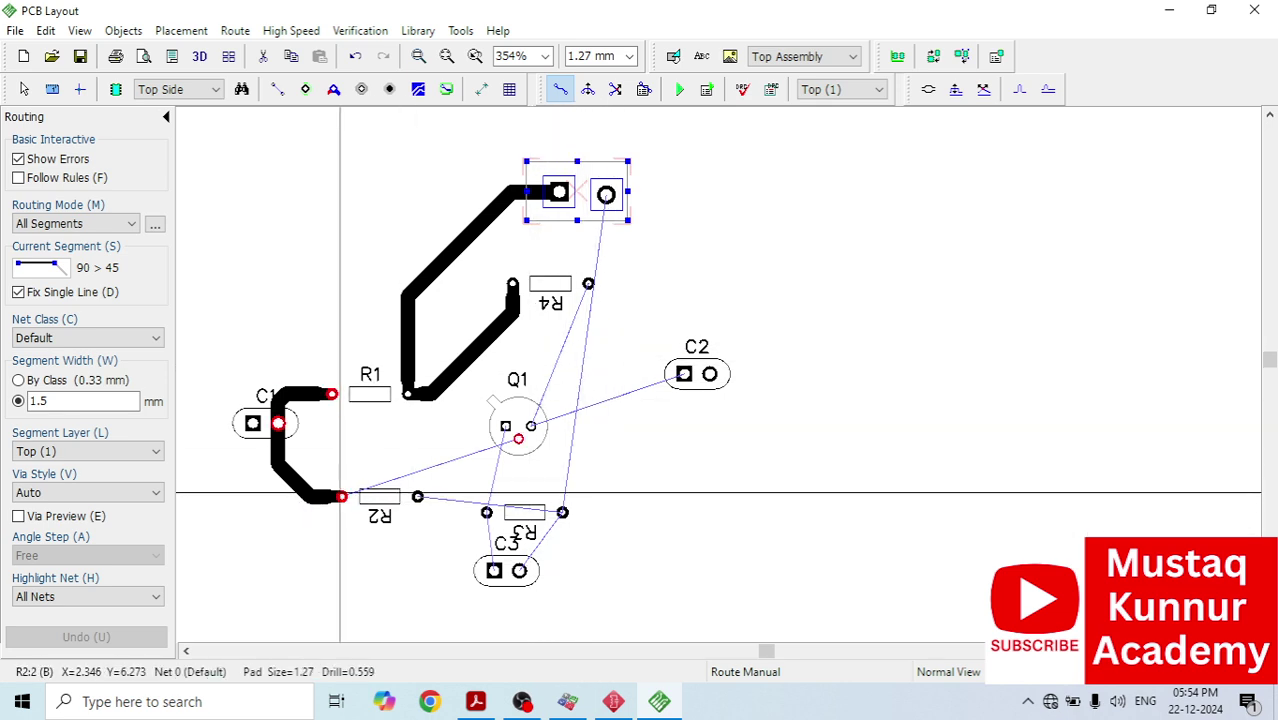
Step: Route R2's left pad to the lower pad of Q1, running the trace above R2
click(341, 495)
click(364, 441)
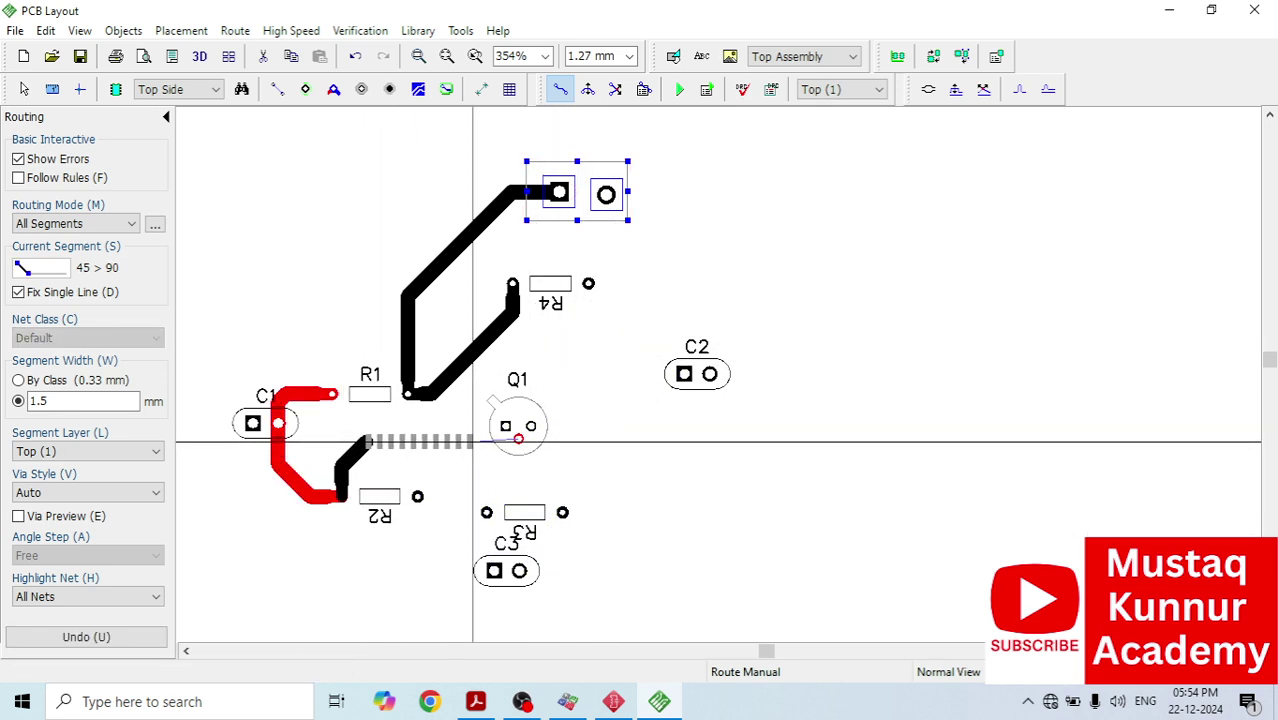
key(s)
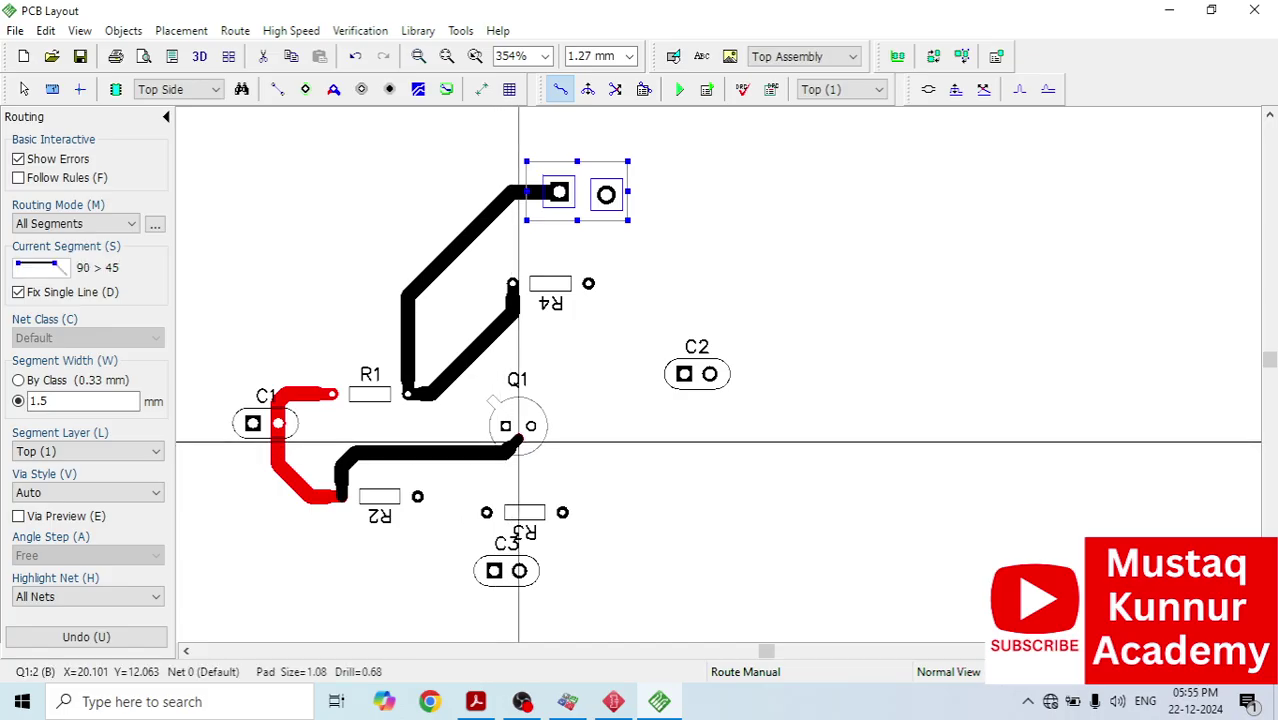
click(518, 441)
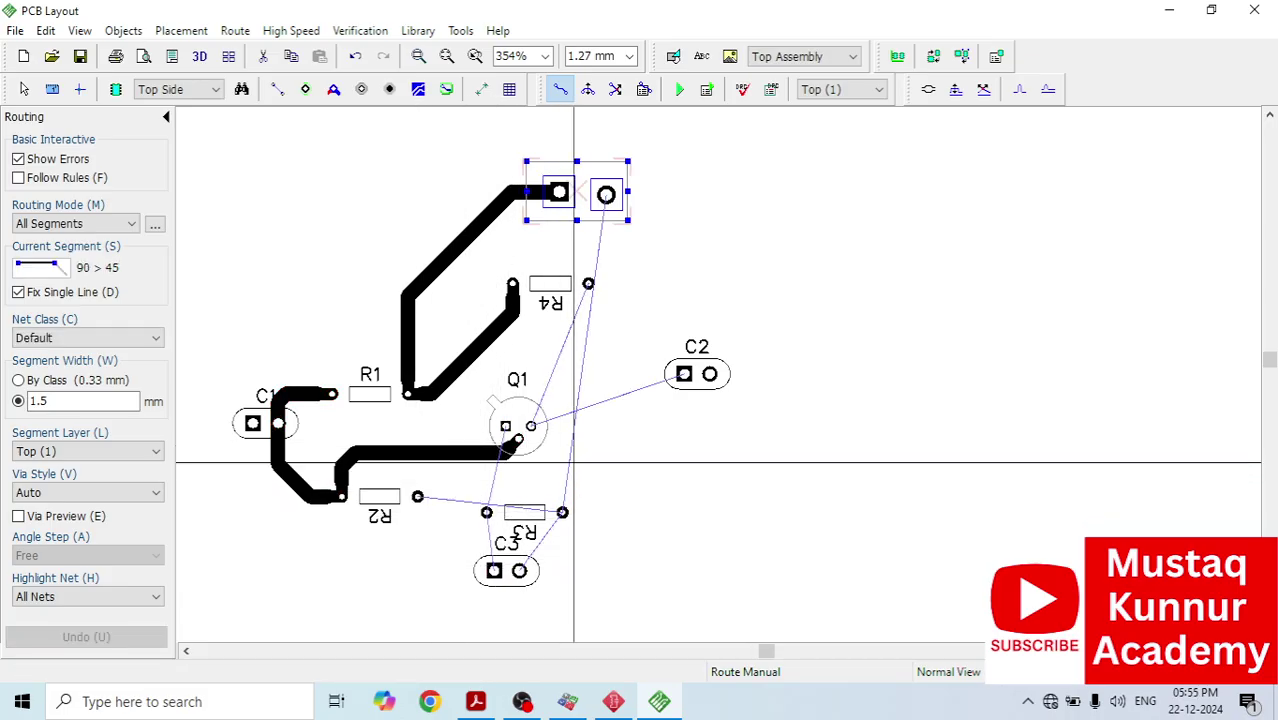
Step: Route Q1's right pad to R4's right pad, and abandon the trace begun from C2's square pad
click(531, 426)
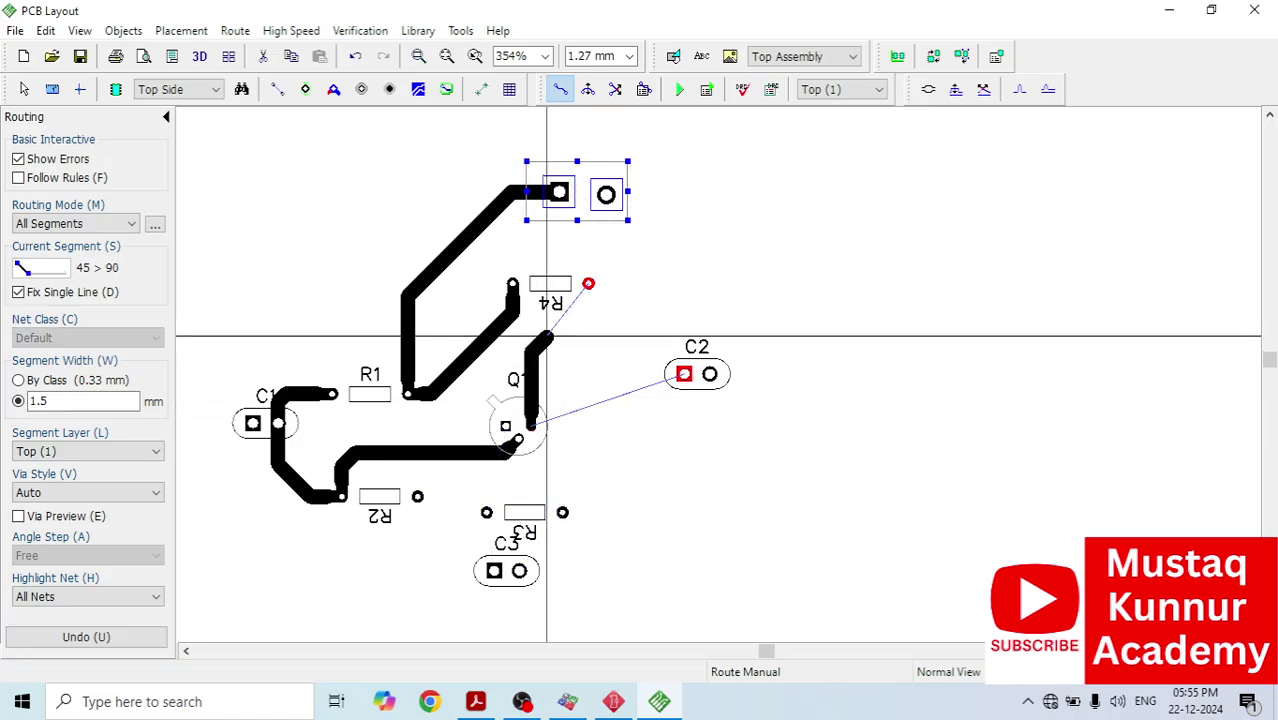
click(587, 287)
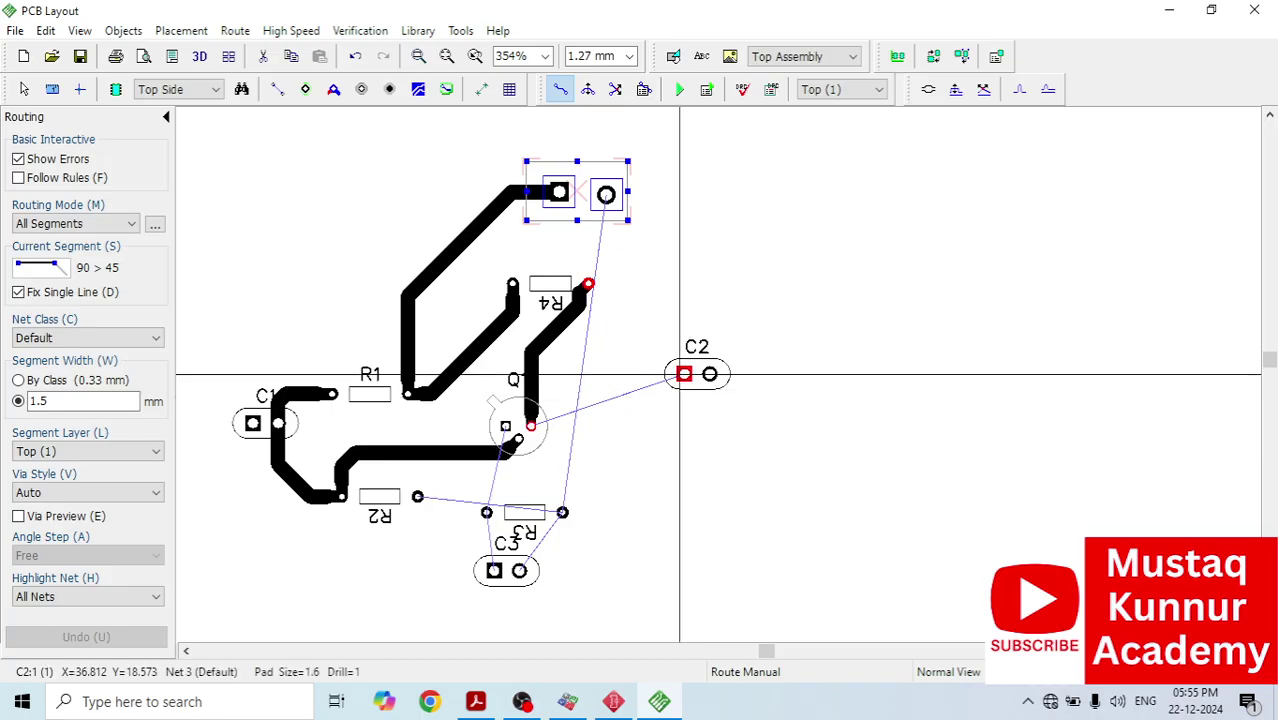
click(681, 374)
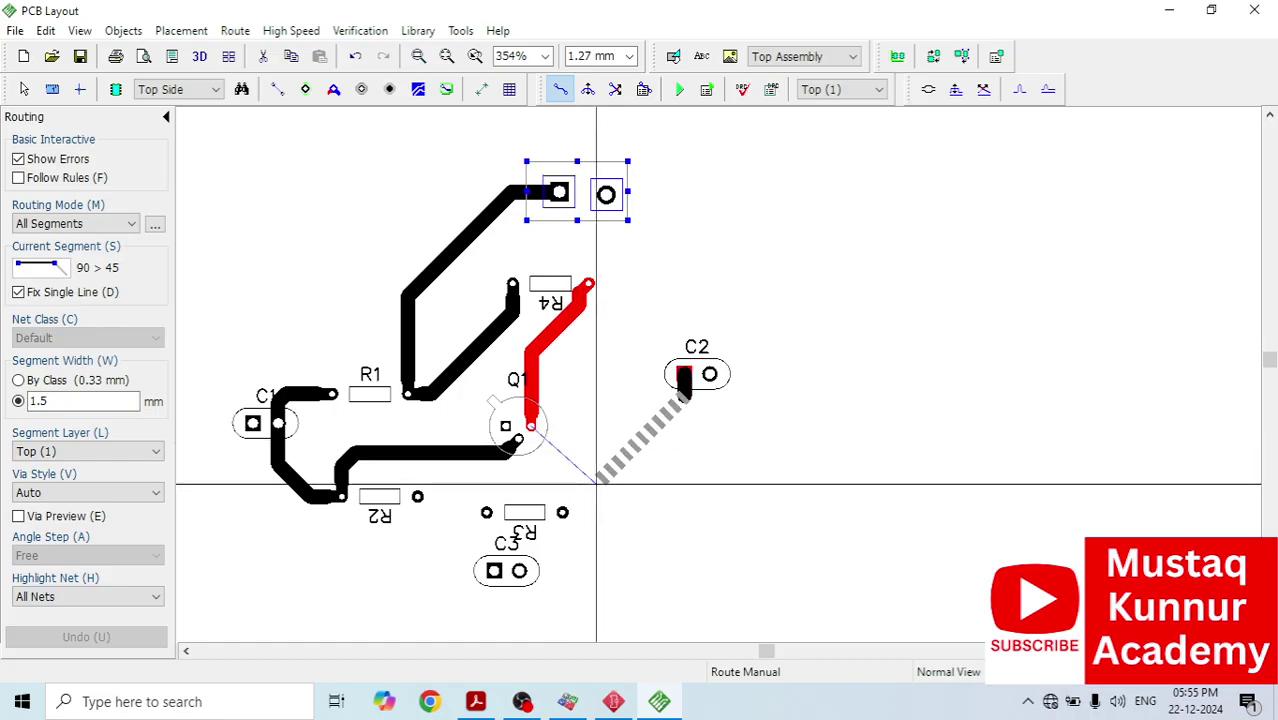
key(Escape)
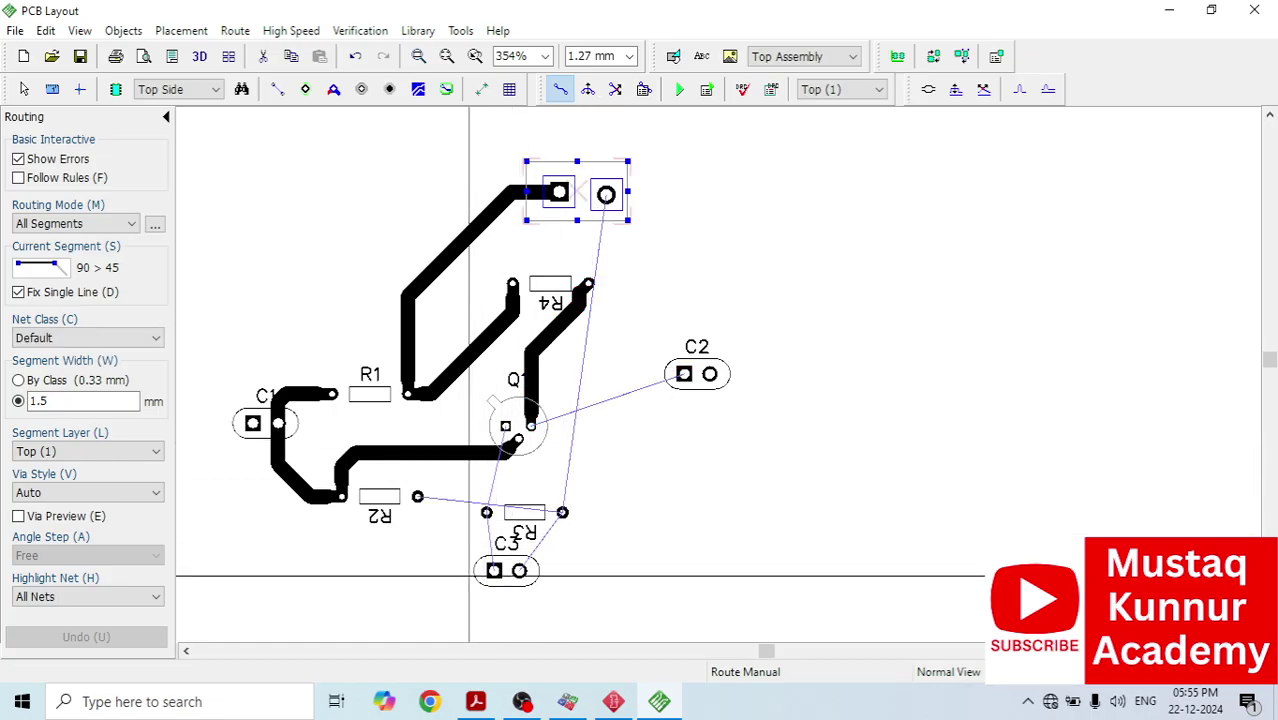
Step: Route R2's right pad to R3's right pad, and connect C3's round pad to the same R3 pad
click(417, 497)
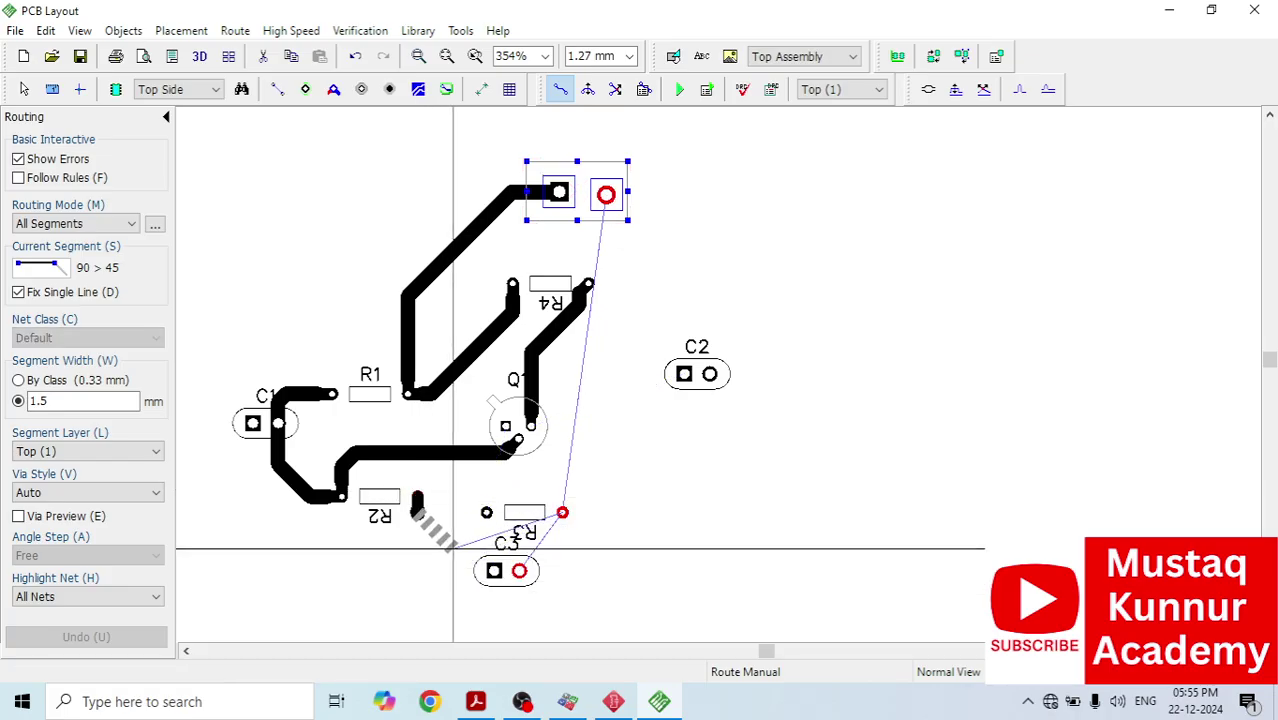
click(430, 539)
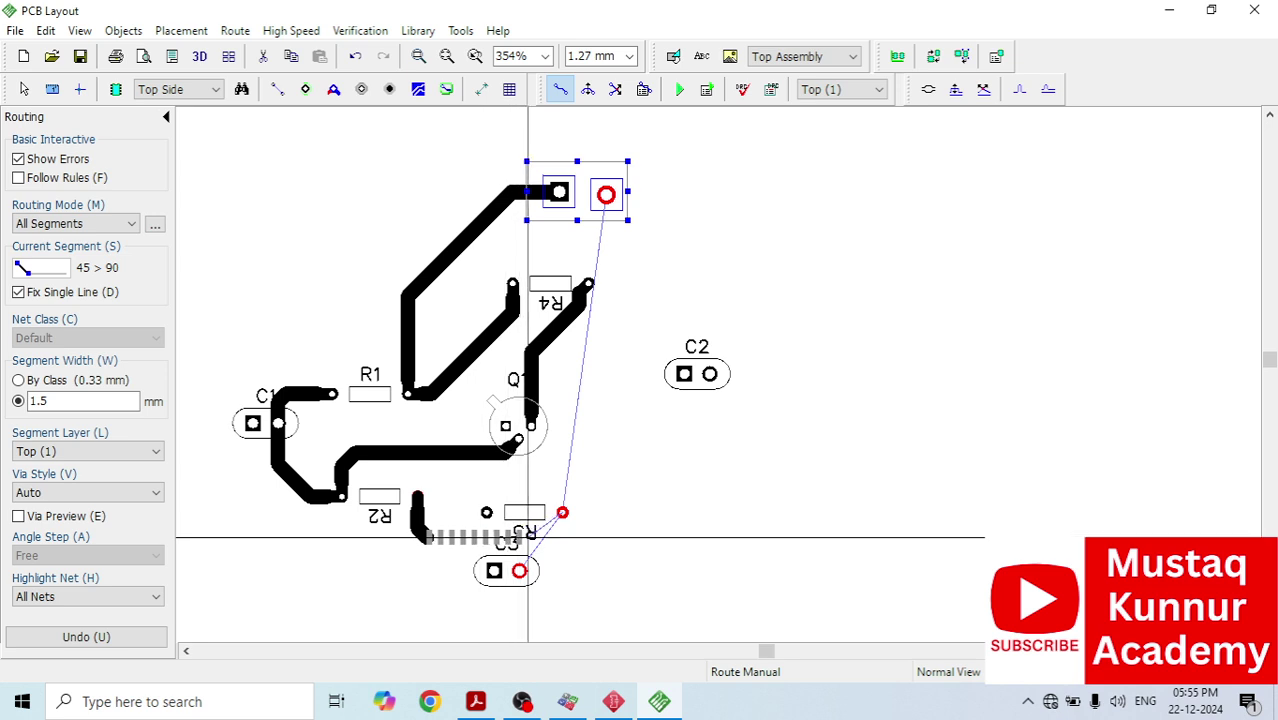
click(564, 515)
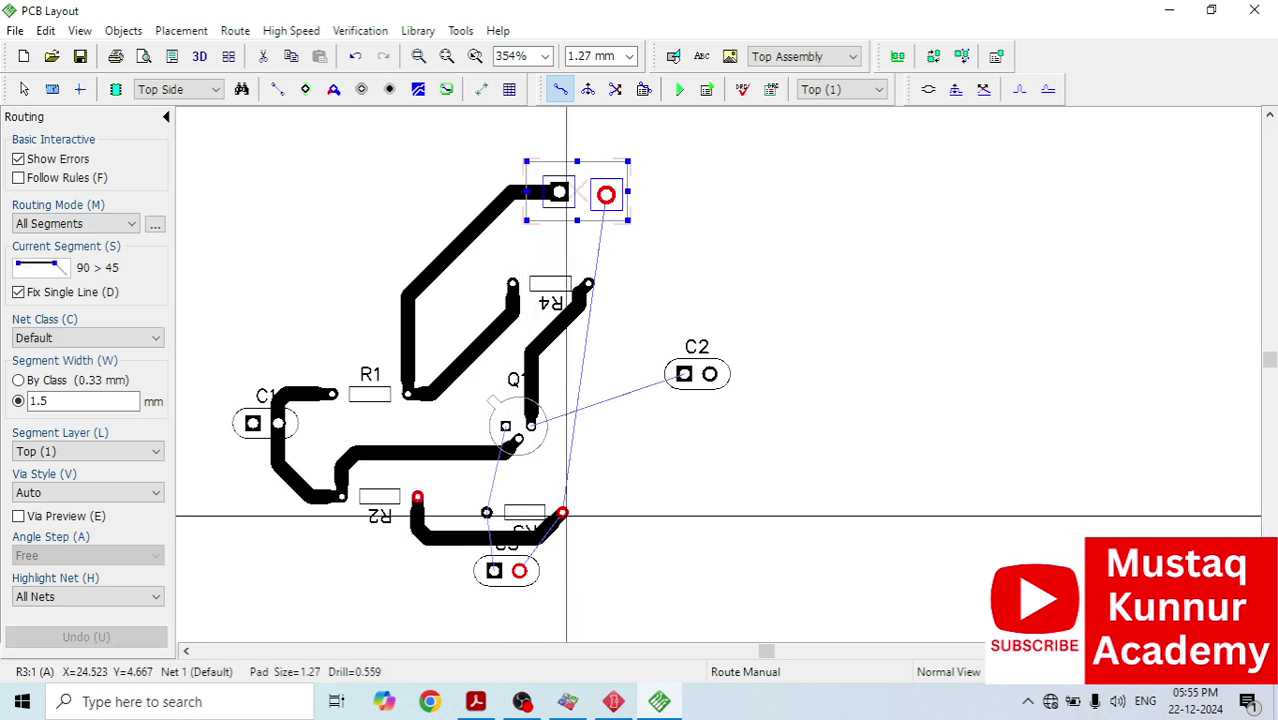
click(519, 570)
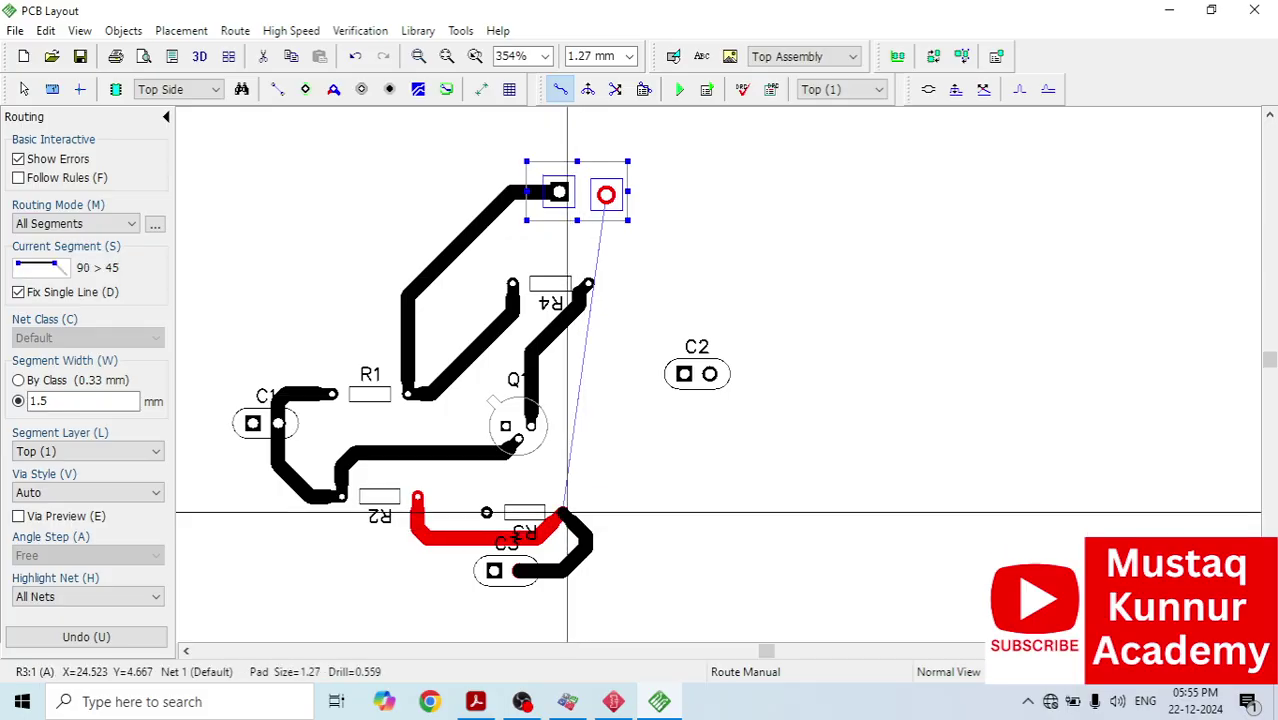
click(564, 515)
Step: Route C3's square pad to R3's left pad, looping the trace across R2 and over its right pad
click(494, 570)
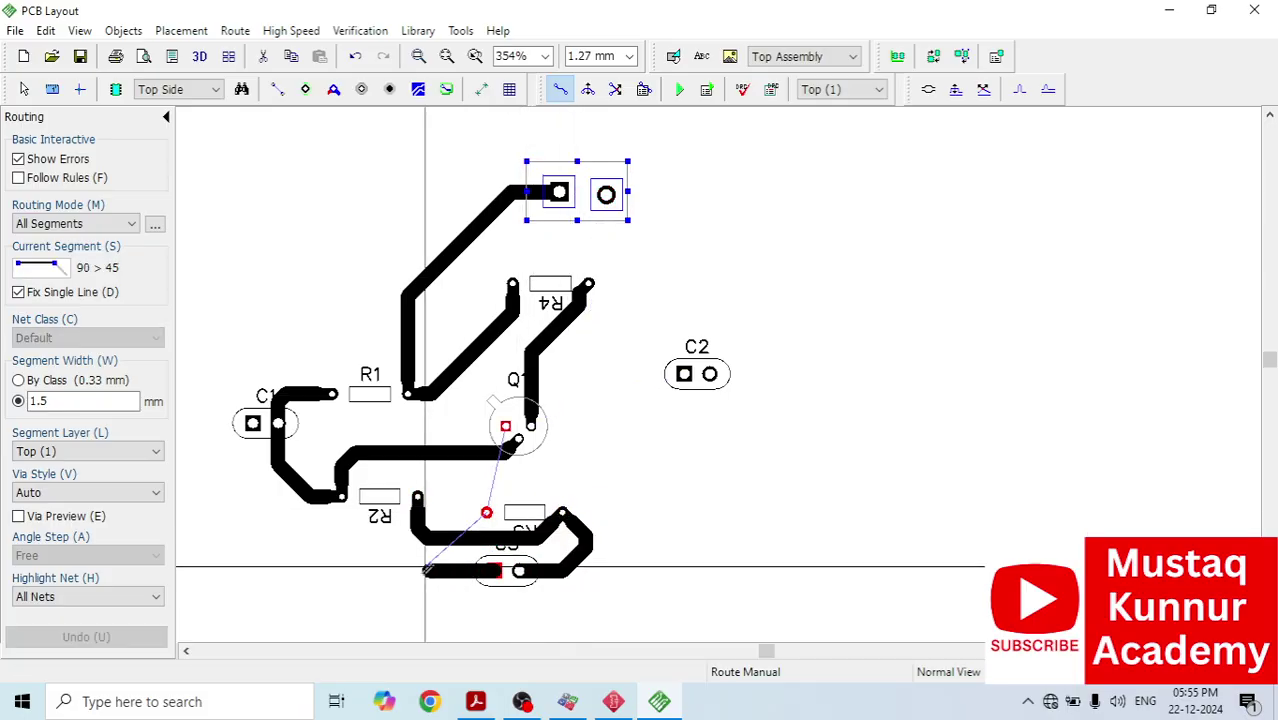
click(368, 544)
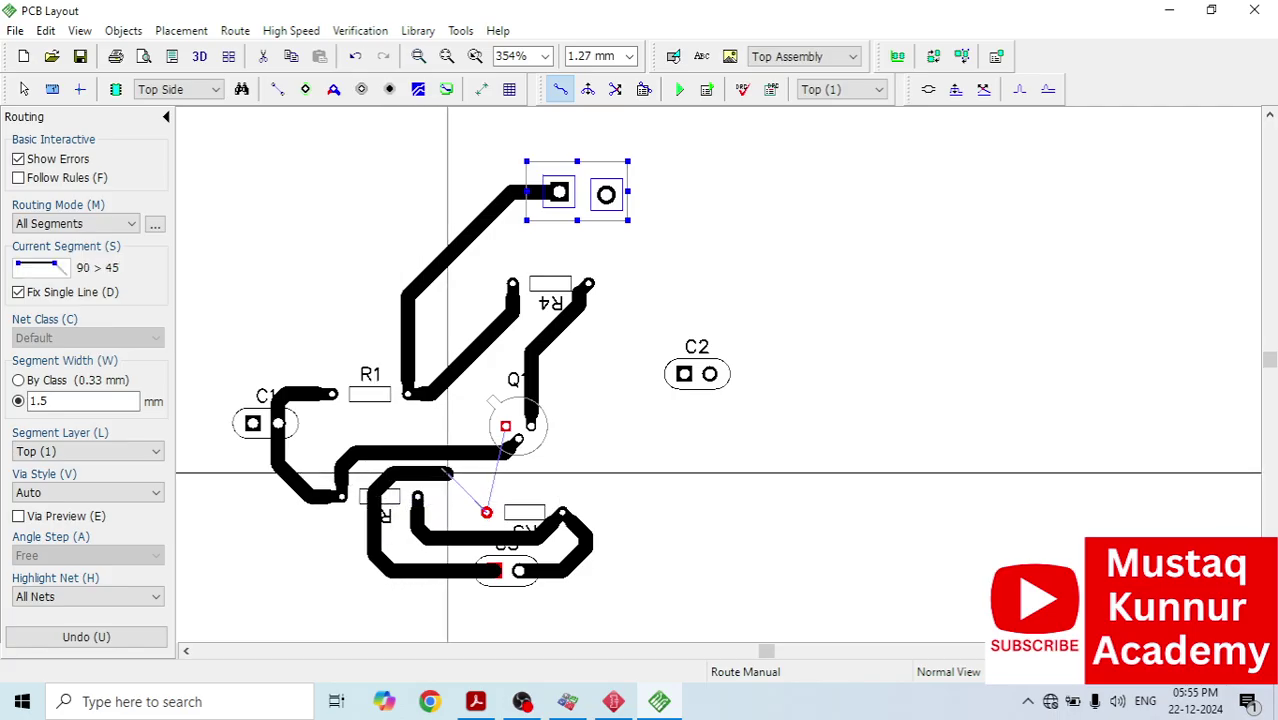
click(487, 511)
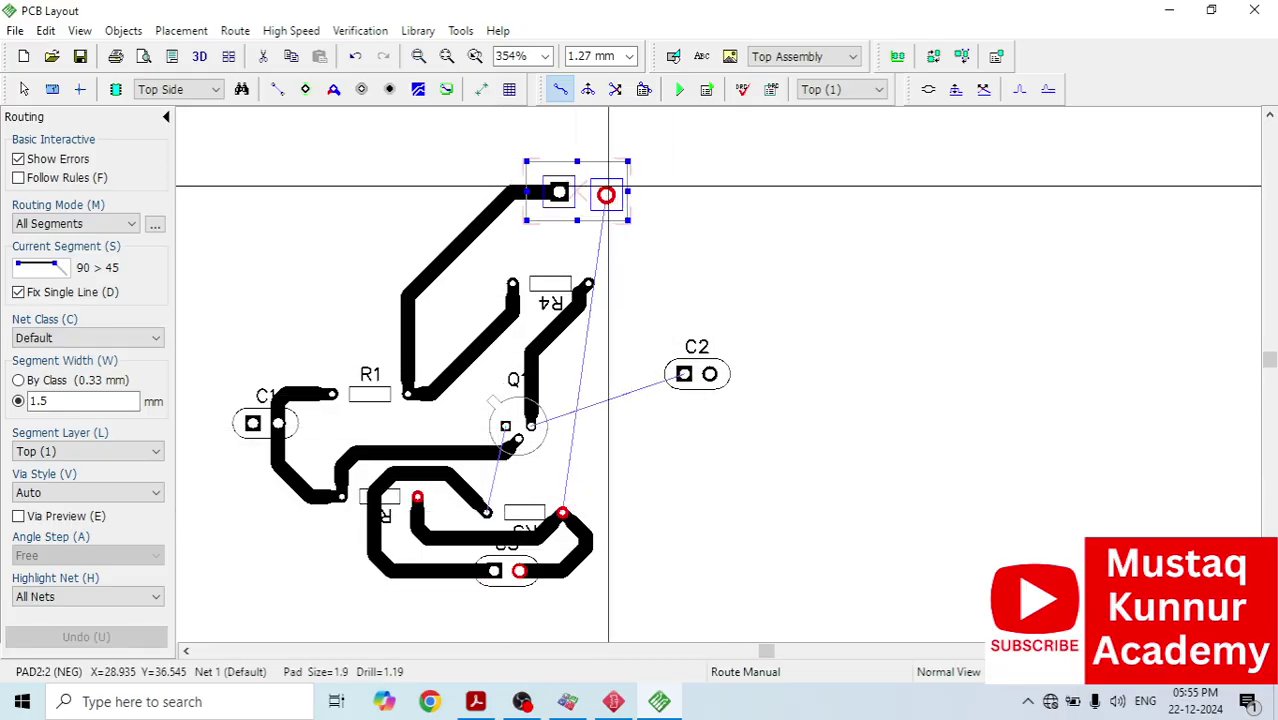
Step: Route the round battery pad to R3's right pad, passing the trace around the outer side of C2
click(608, 194)
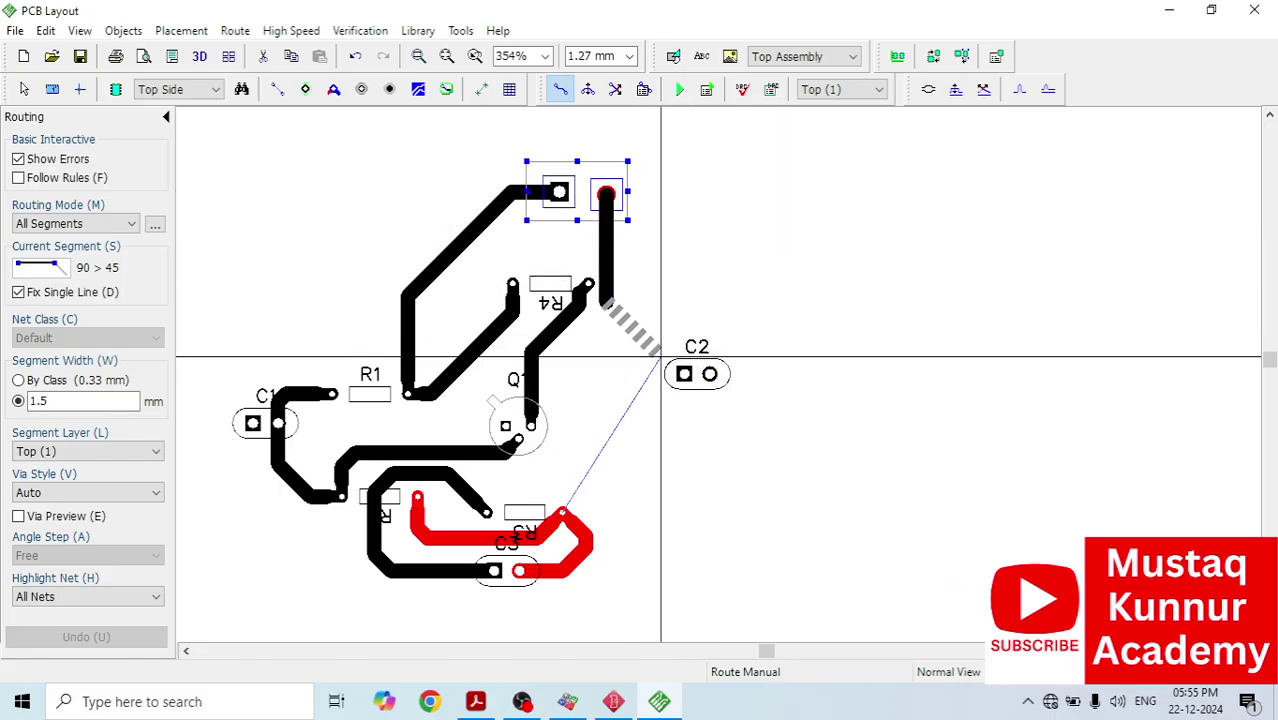
click(747, 302)
key(s)
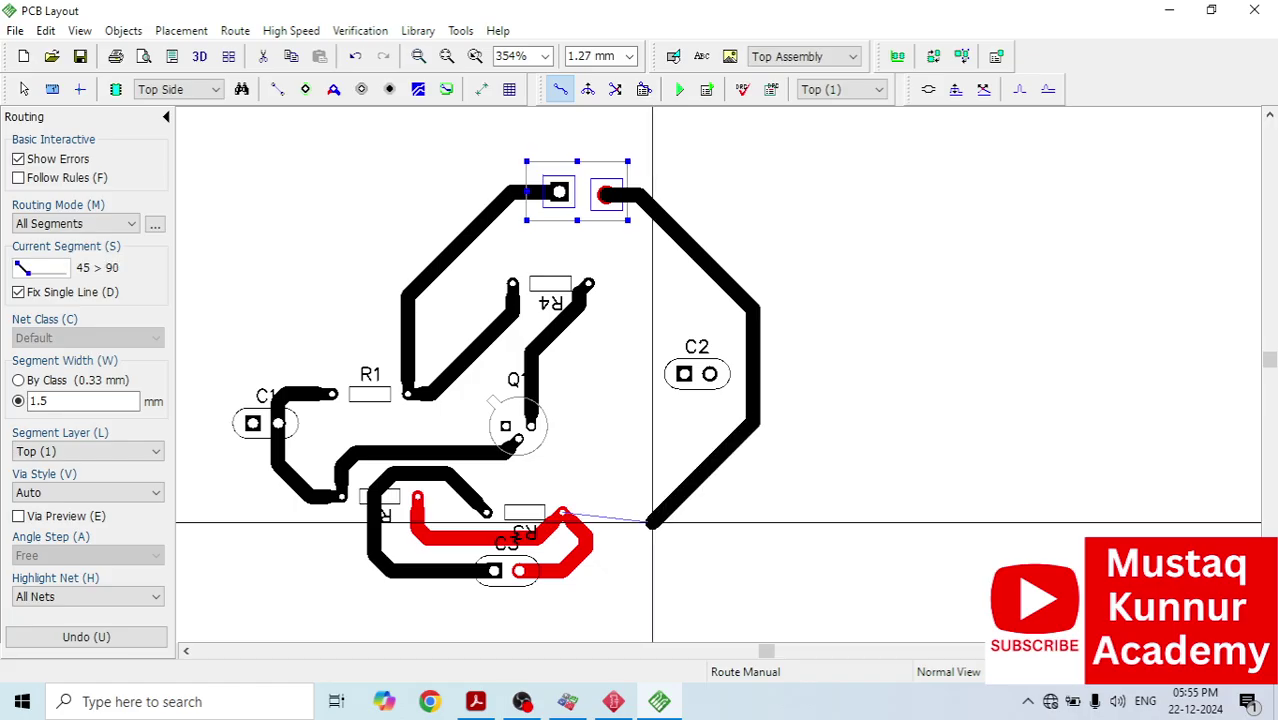
click(562, 513)
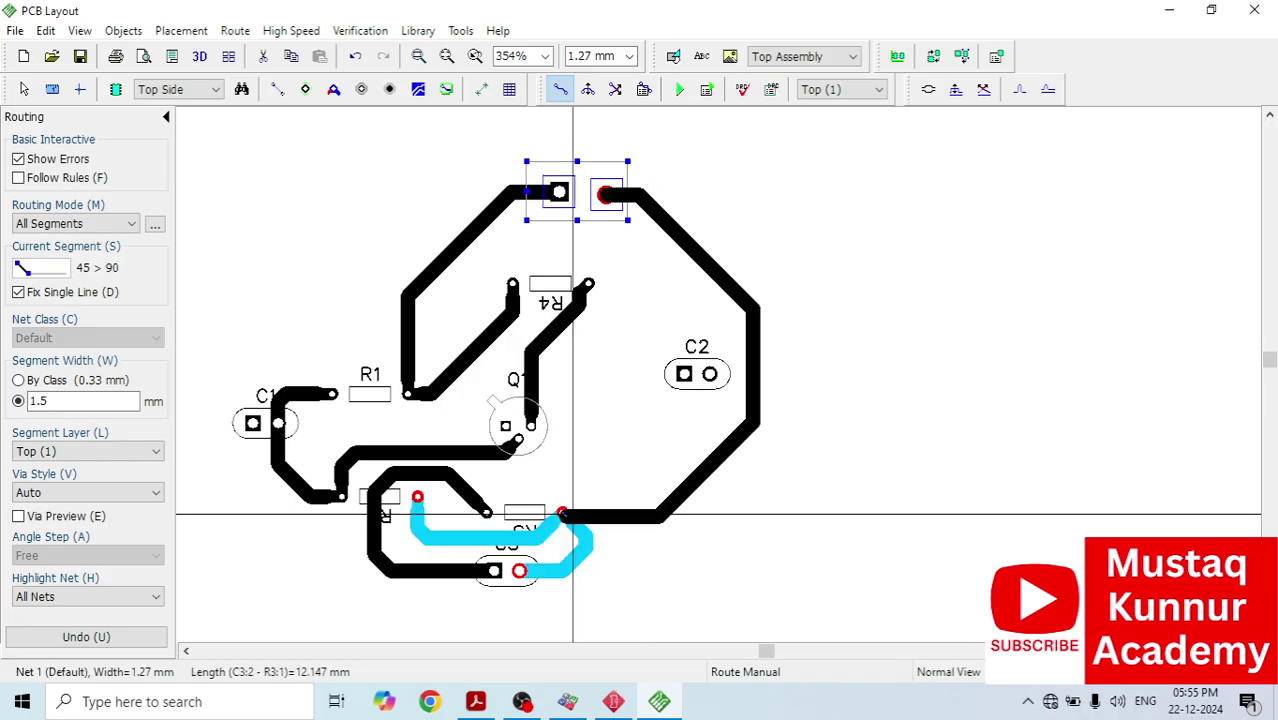
Step: Route C2's square pad to Q1's right pad
click(683, 374)
click(600, 424)
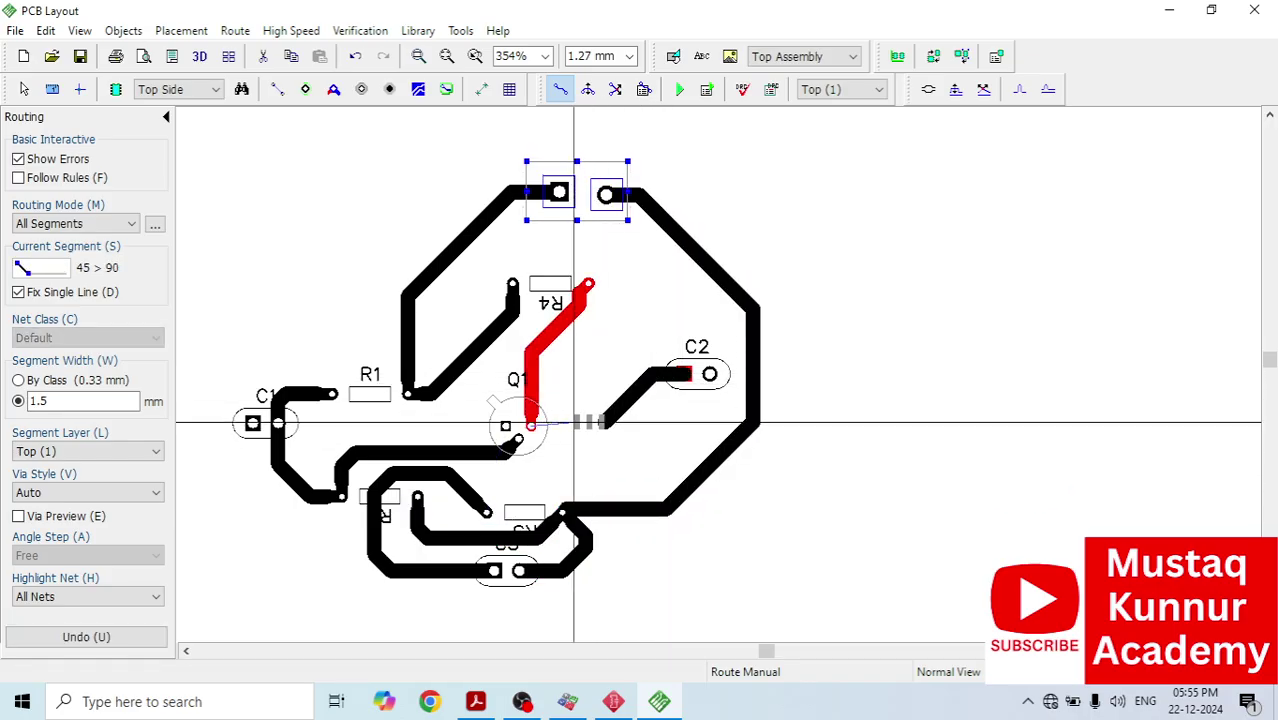
click(532, 425)
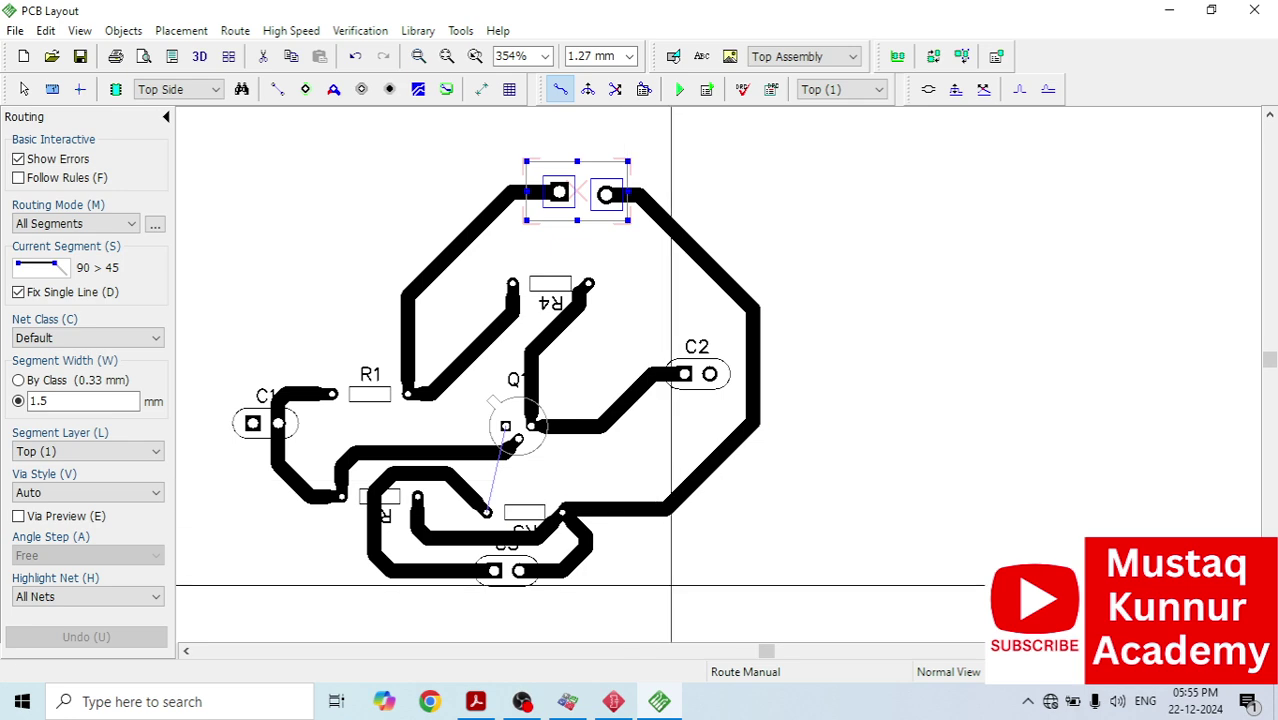
Step: Route C3's square pad to Q1's square pad, passing the 1.5 mm trace around the outer side of C1 and over R1
scroll(495, 440, up, 2)
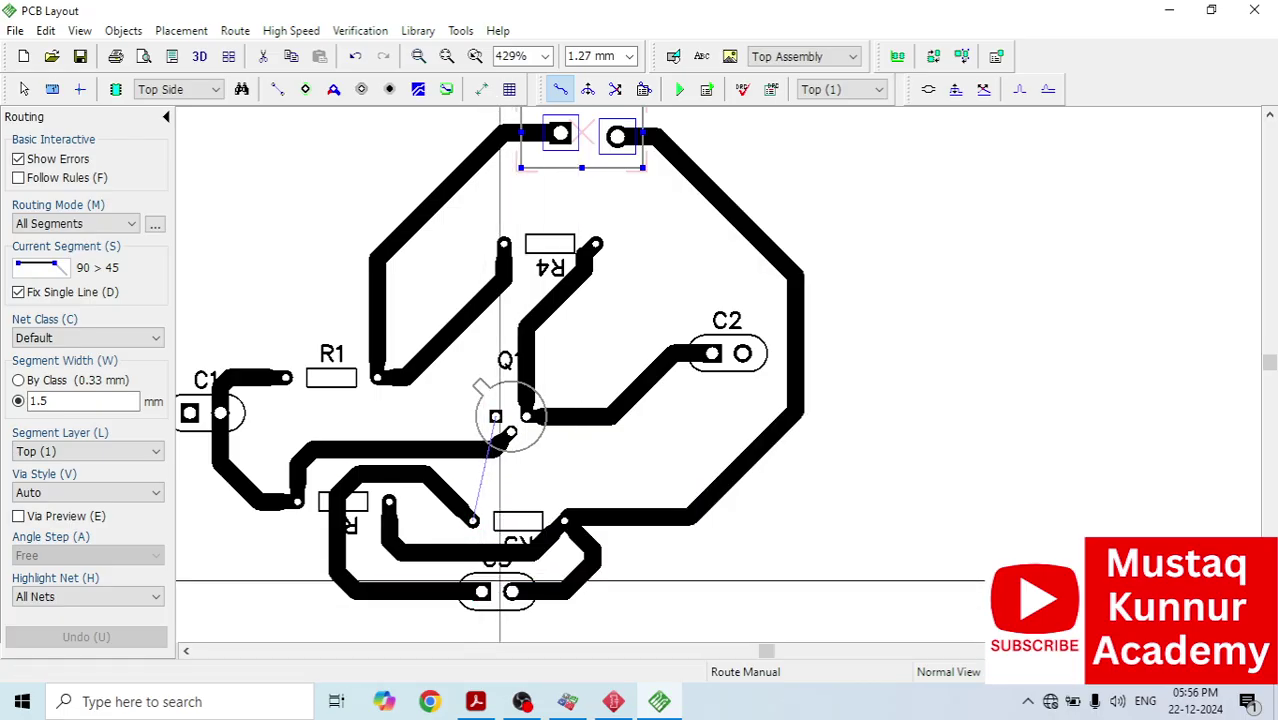
scroll(531, 567, down, 1)
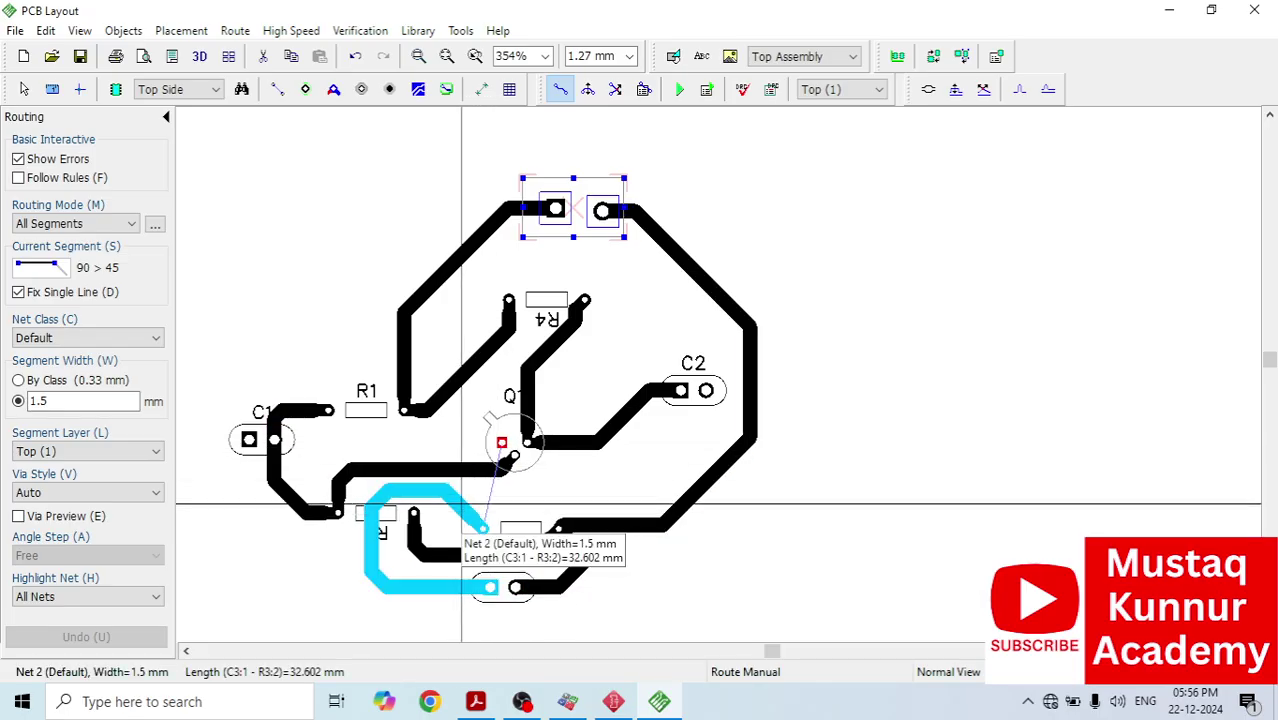
click(488, 512)
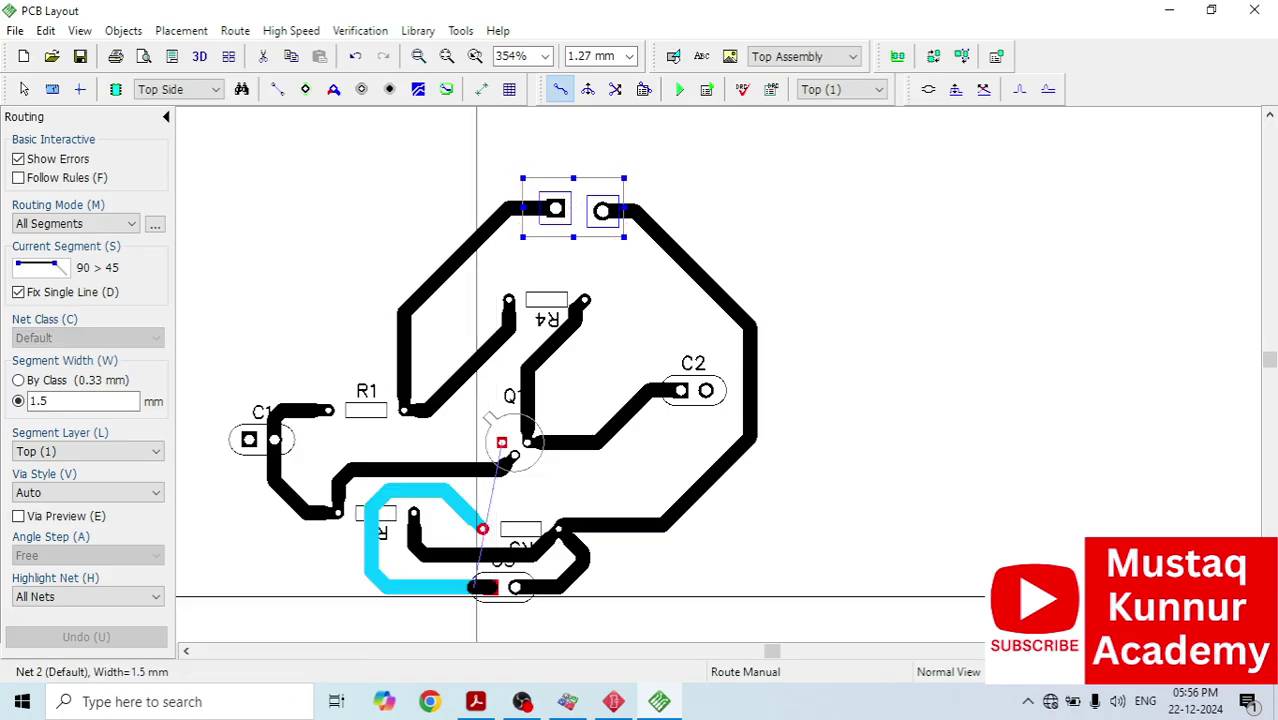
click(221, 538)
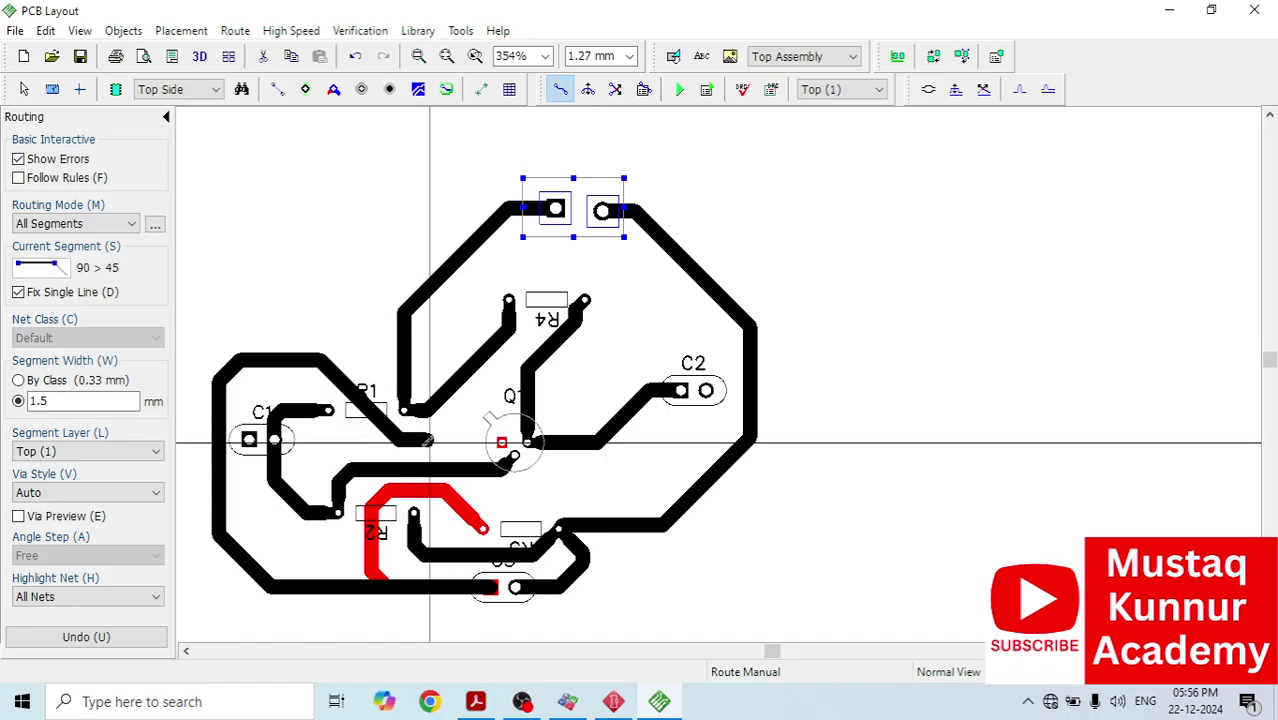
click(500, 442)
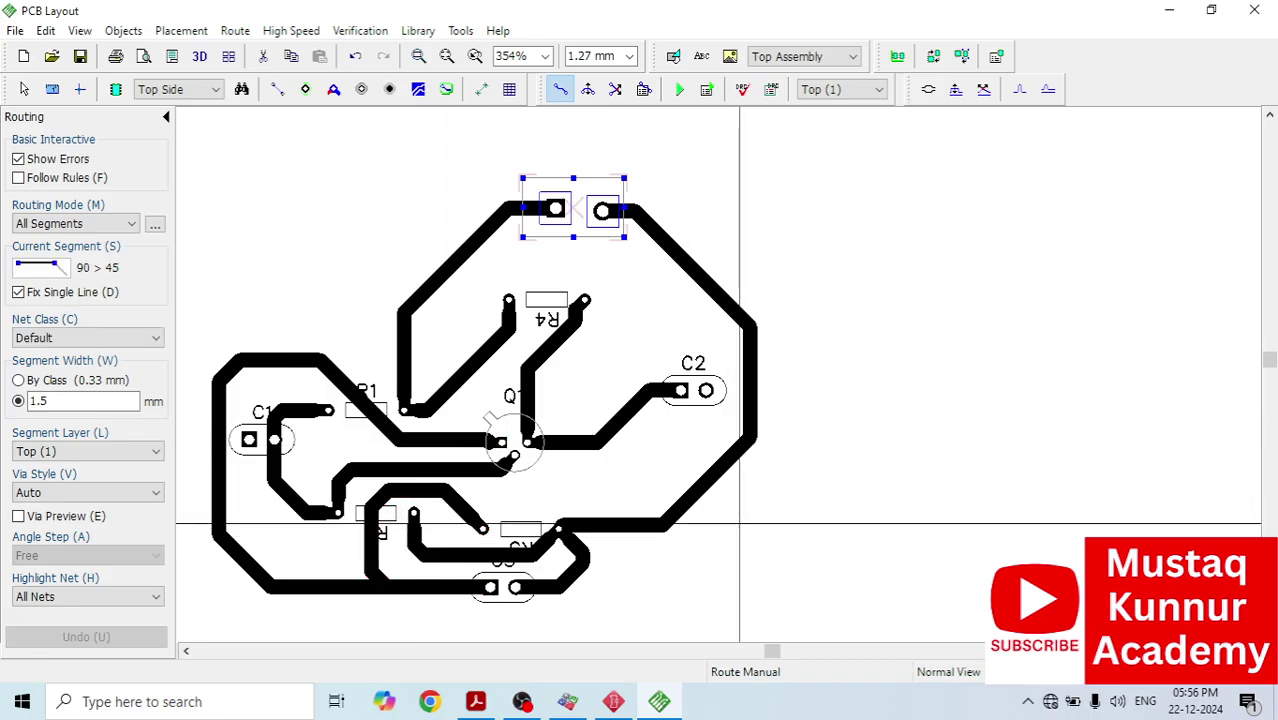
scroll(822, 338, down, 4)
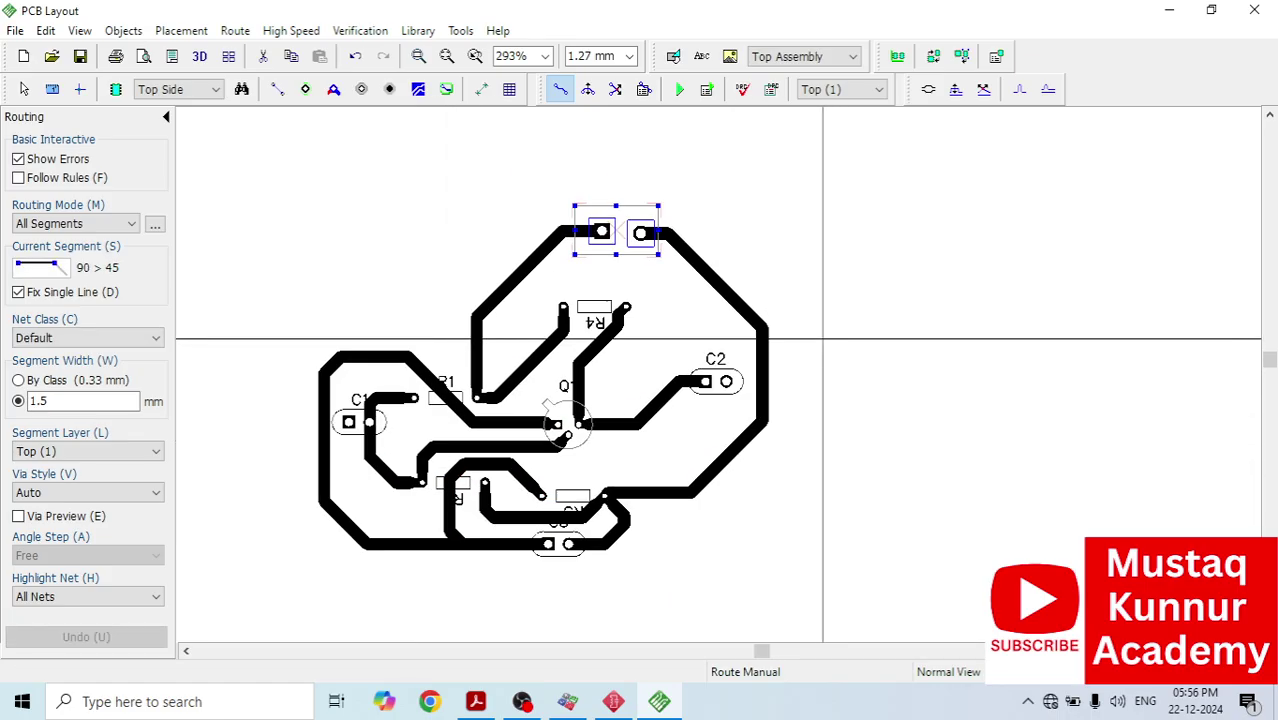
scroll(824, 339, down, 1)
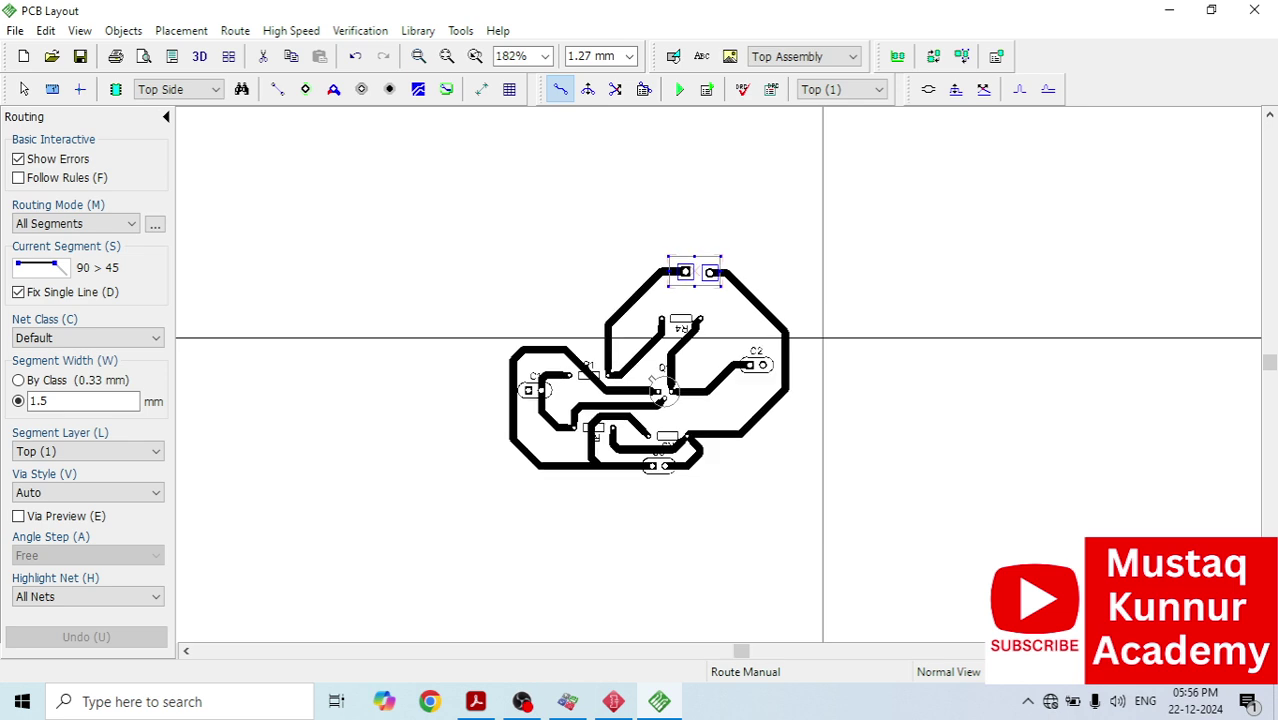
click(445, 89)
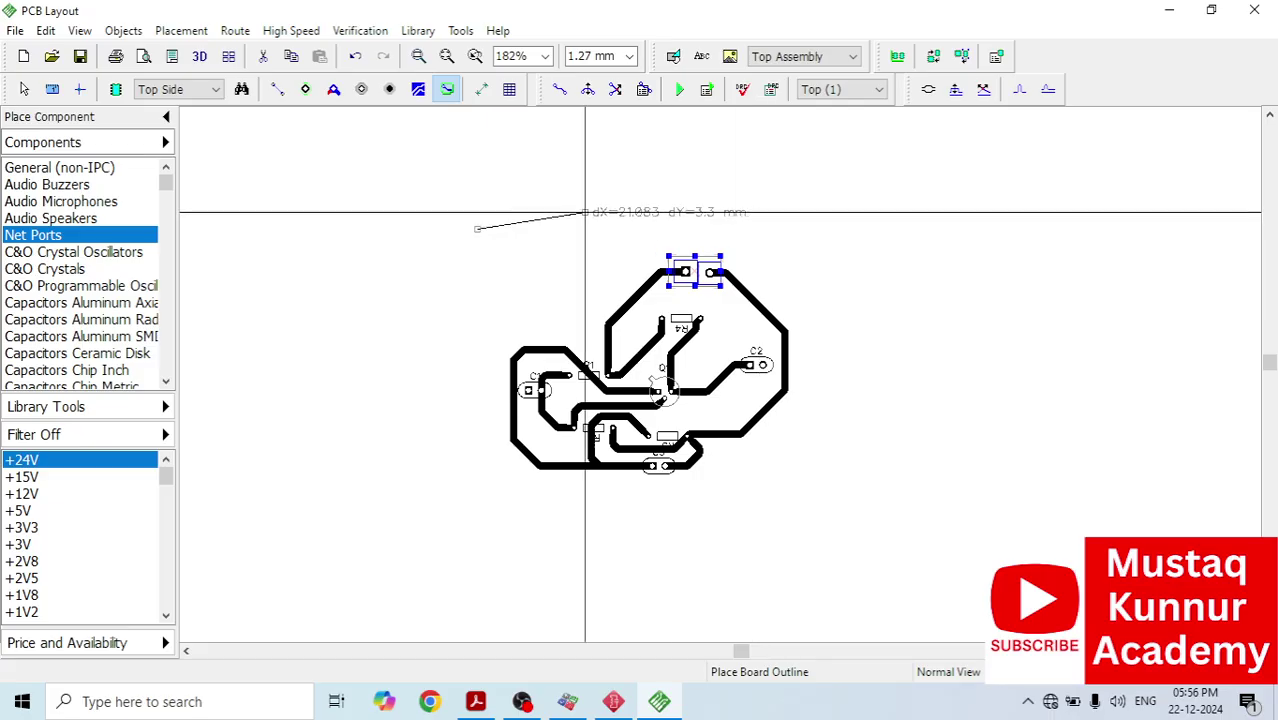
scroll(607, 305, up, 3)
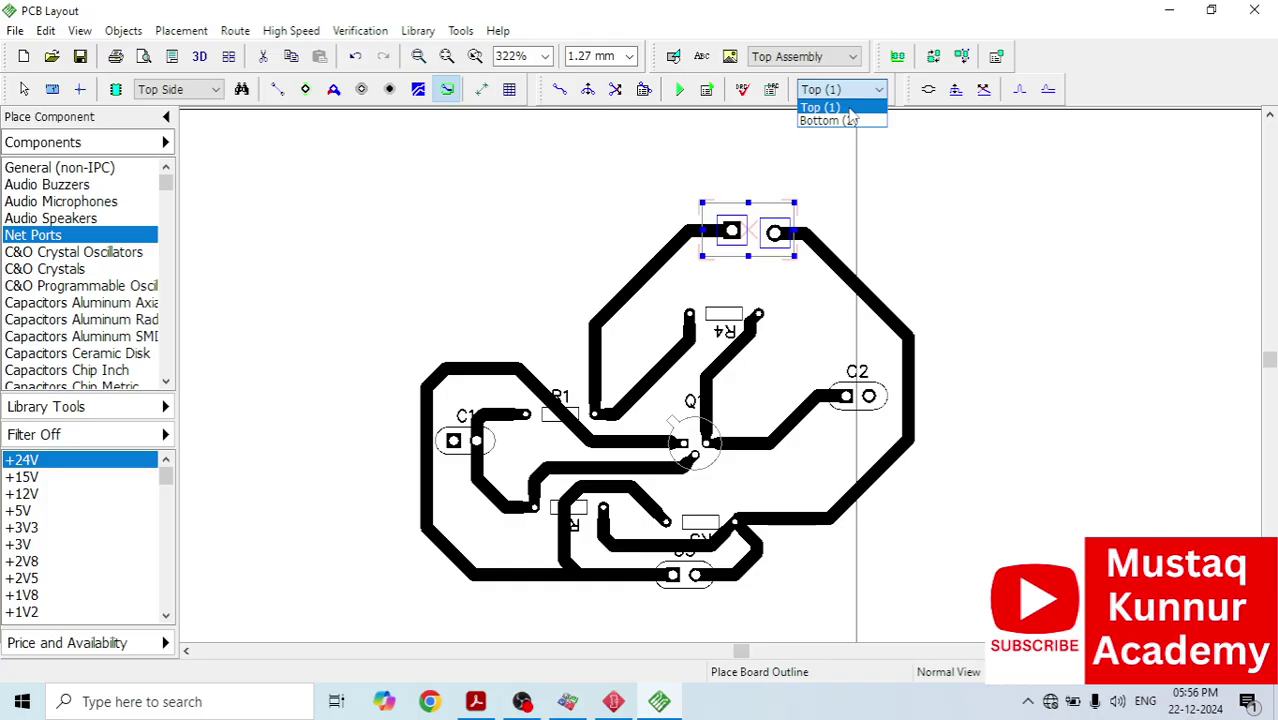
click(849, 108)
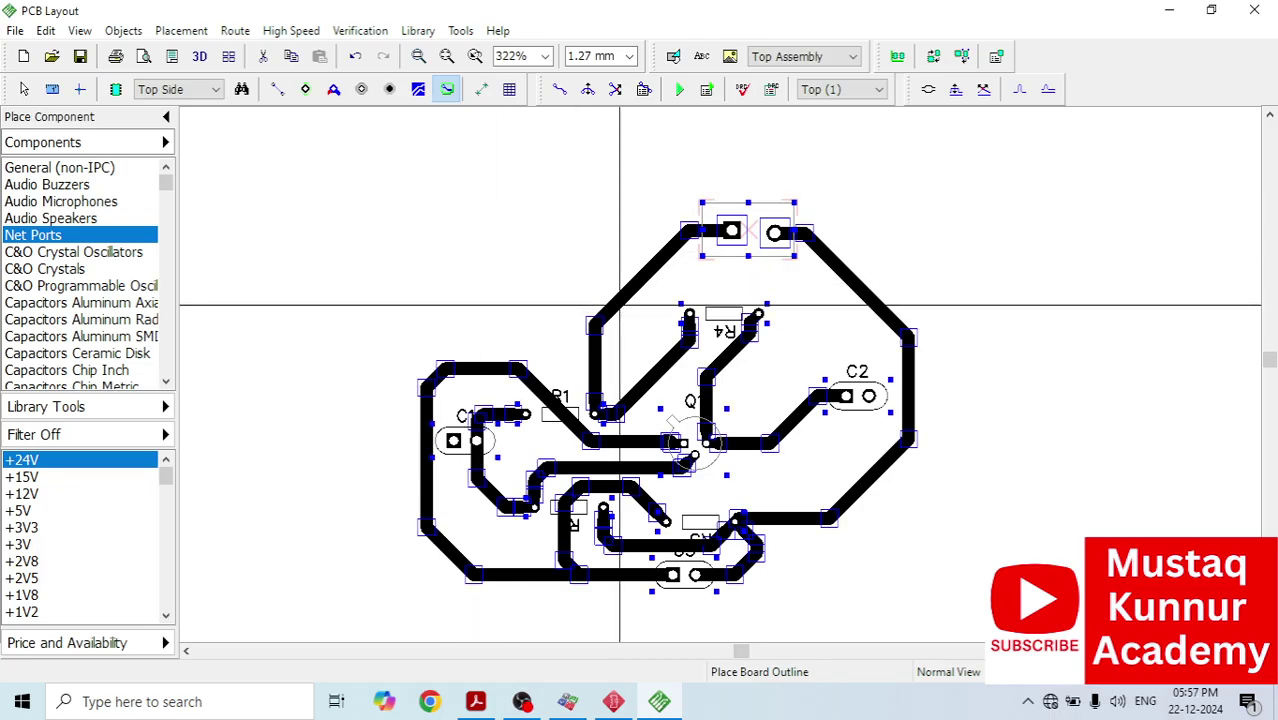
key(Escape)
Step: Move the diagonal segment of the trace between the square battery pad and R1 to the Bottom layer
click(620, 304)
right_click(621, 305)
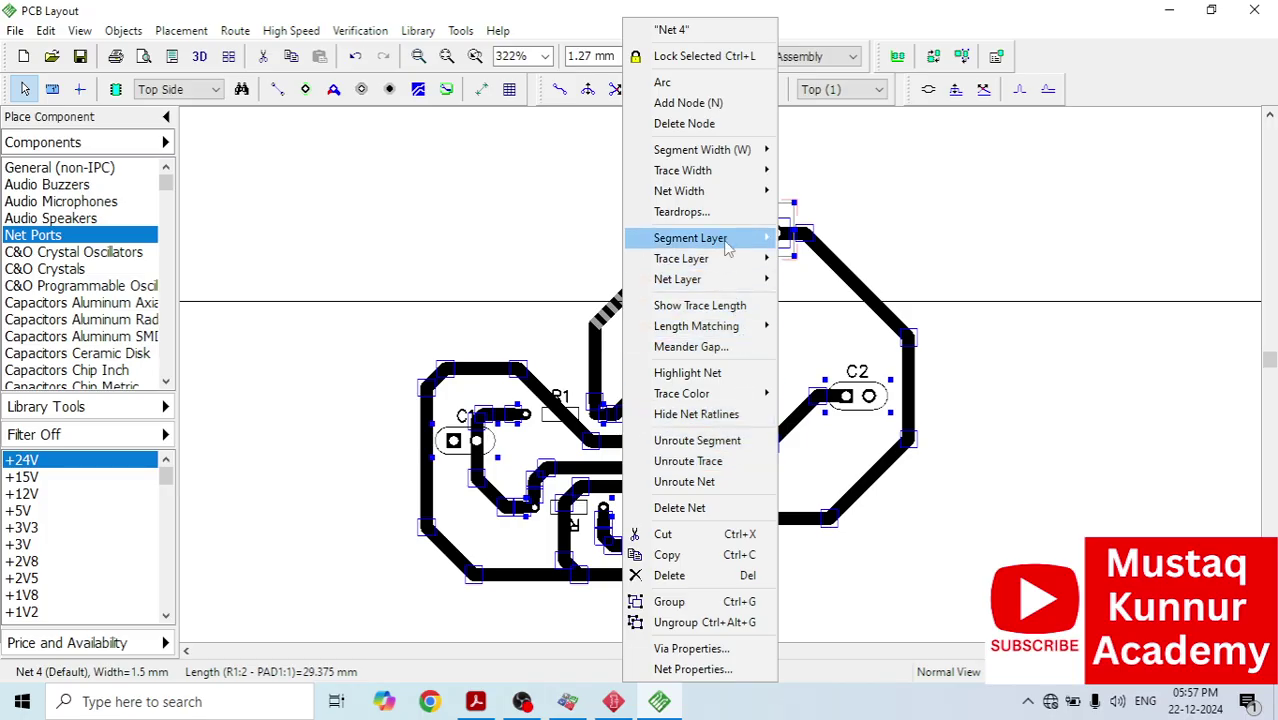
mouse_move(729, 248)
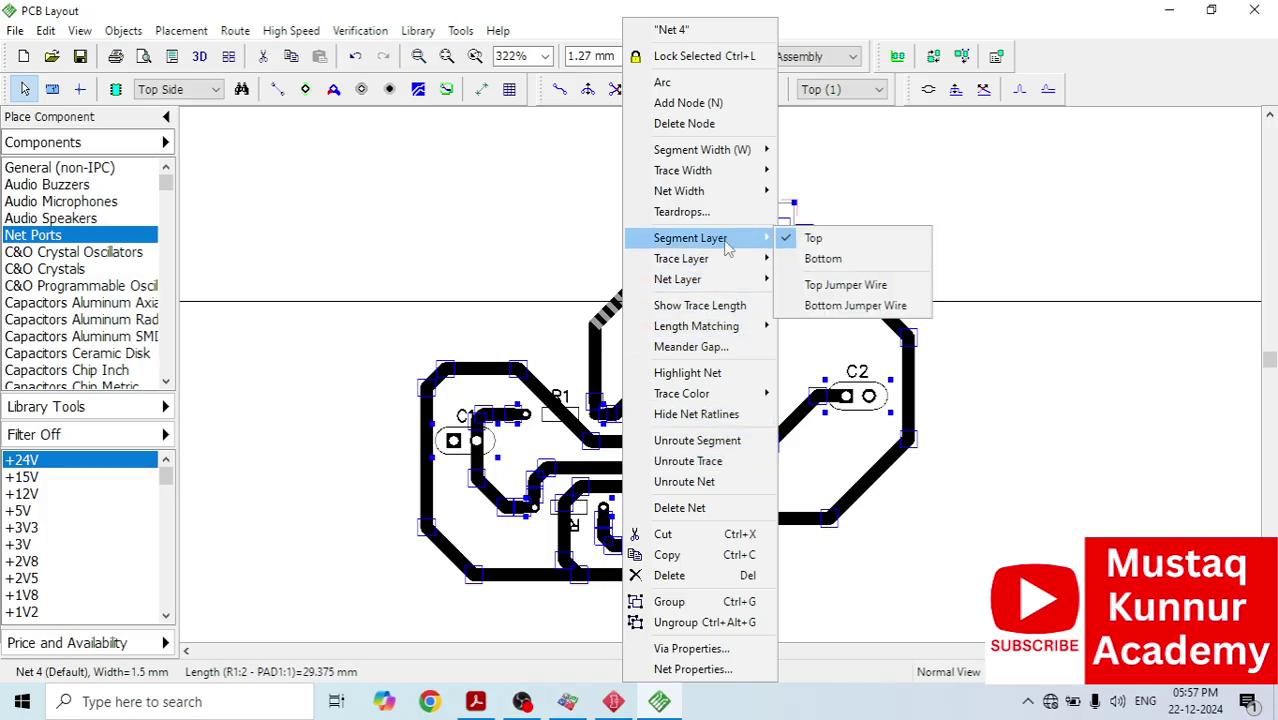
click(822, 260)
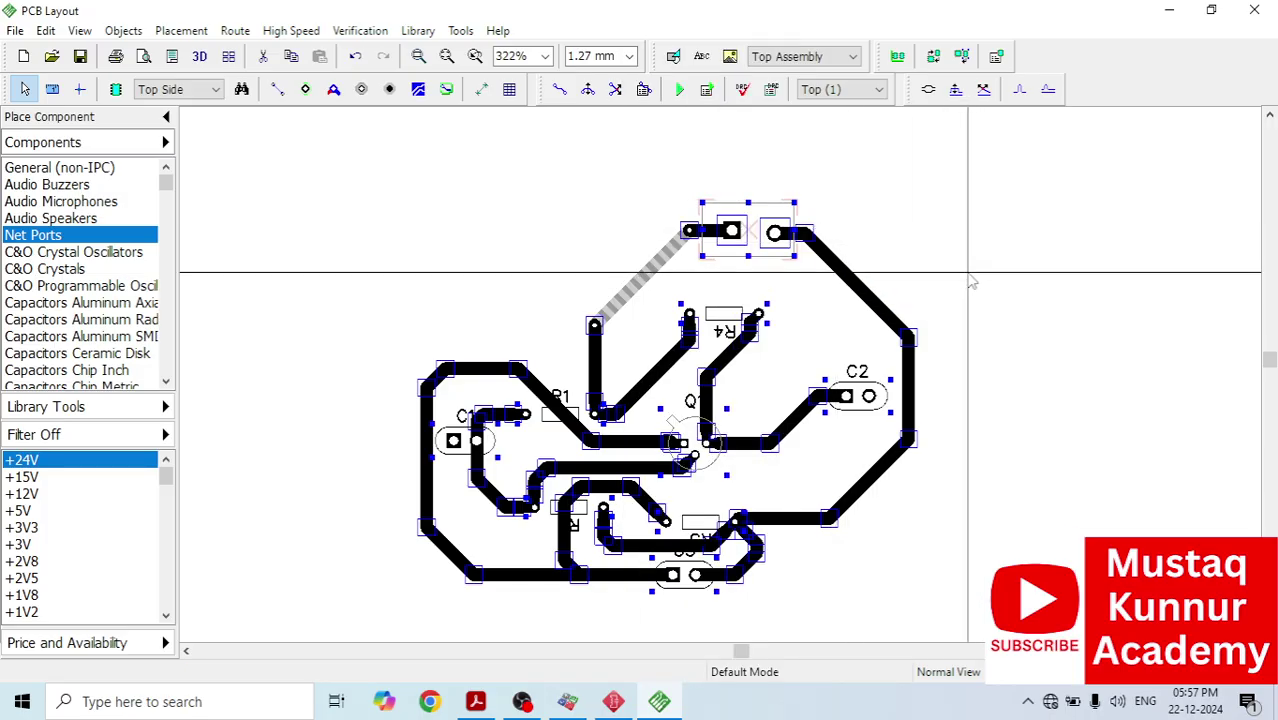
click(870, 90)
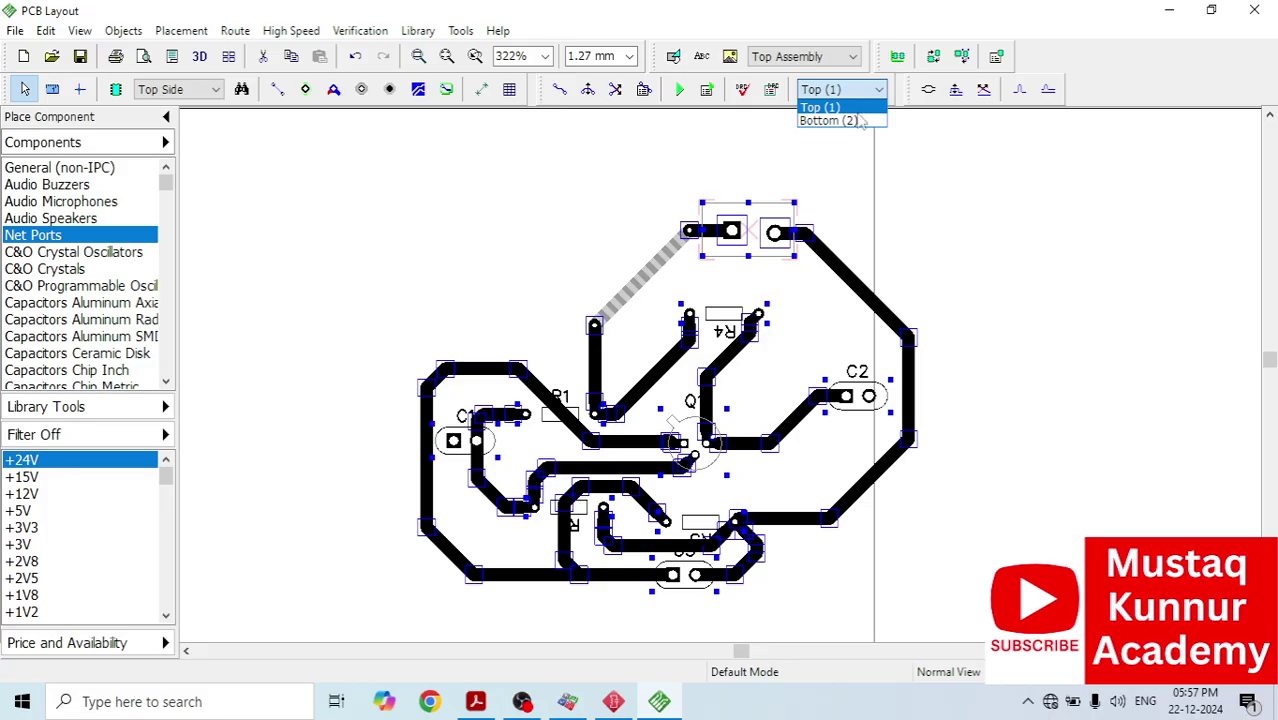
click(840, 120)
click(852, 107)
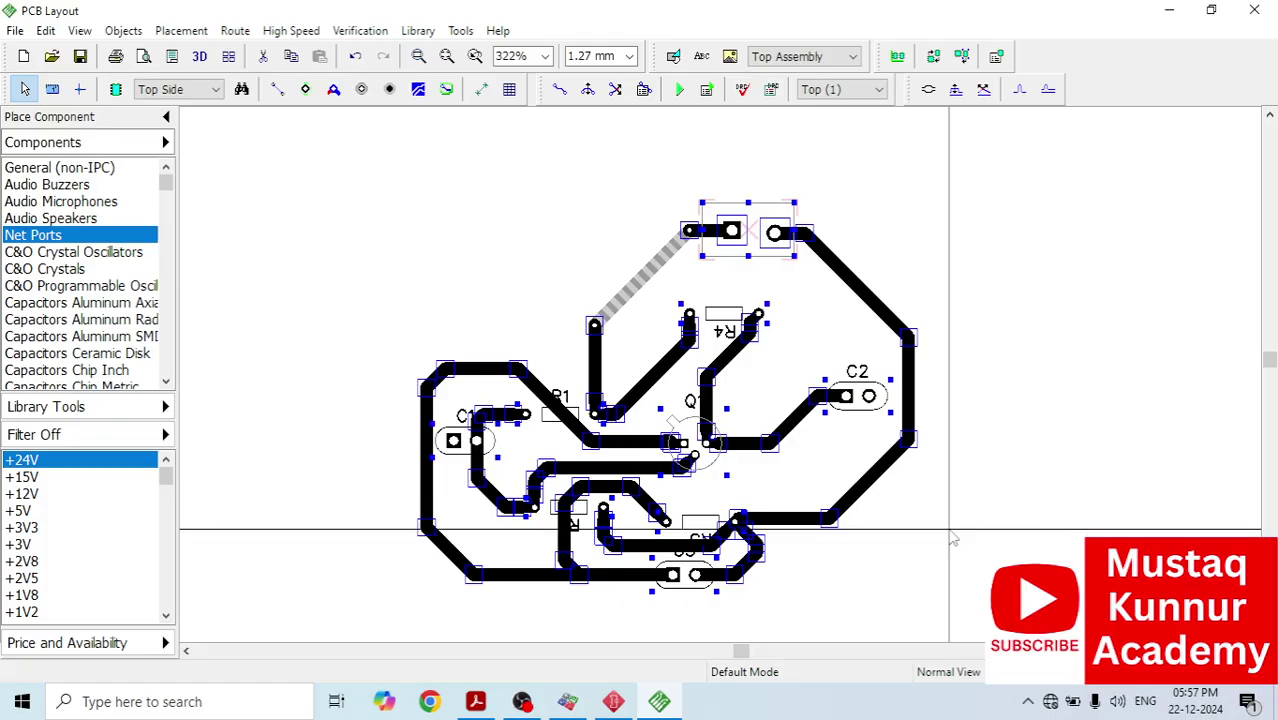
click(869, 490)
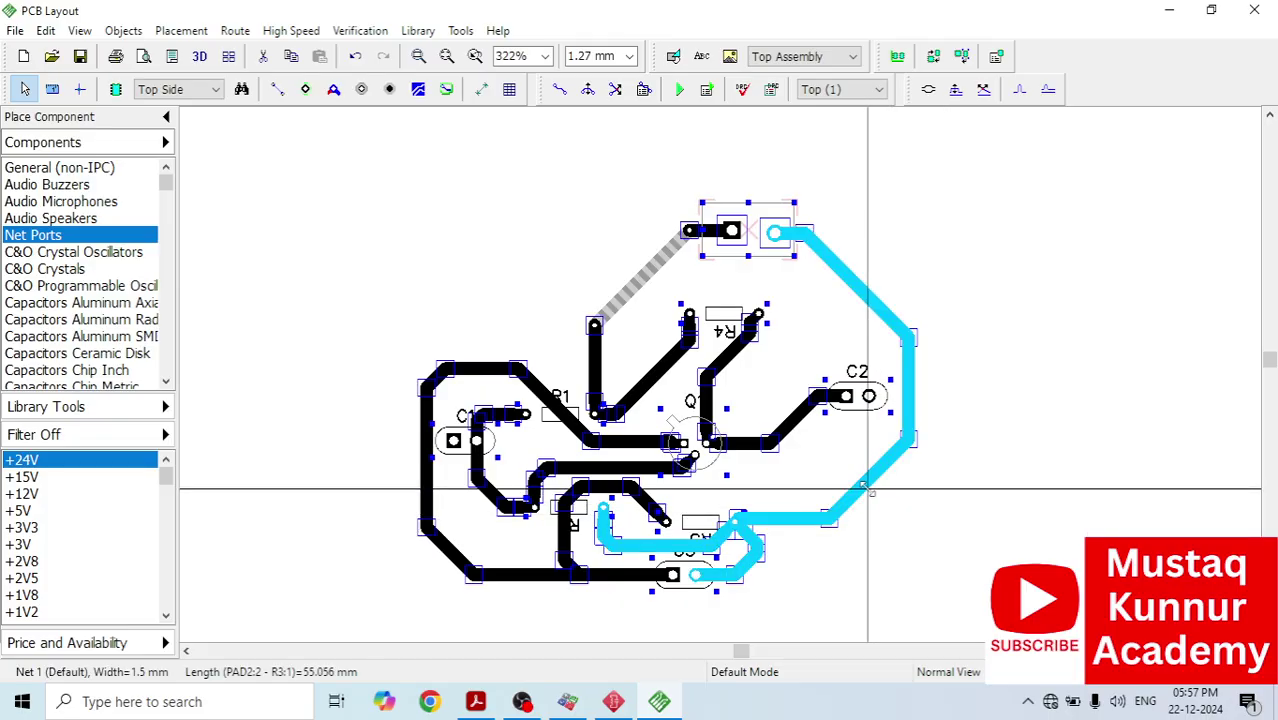
right_click(752, 452)
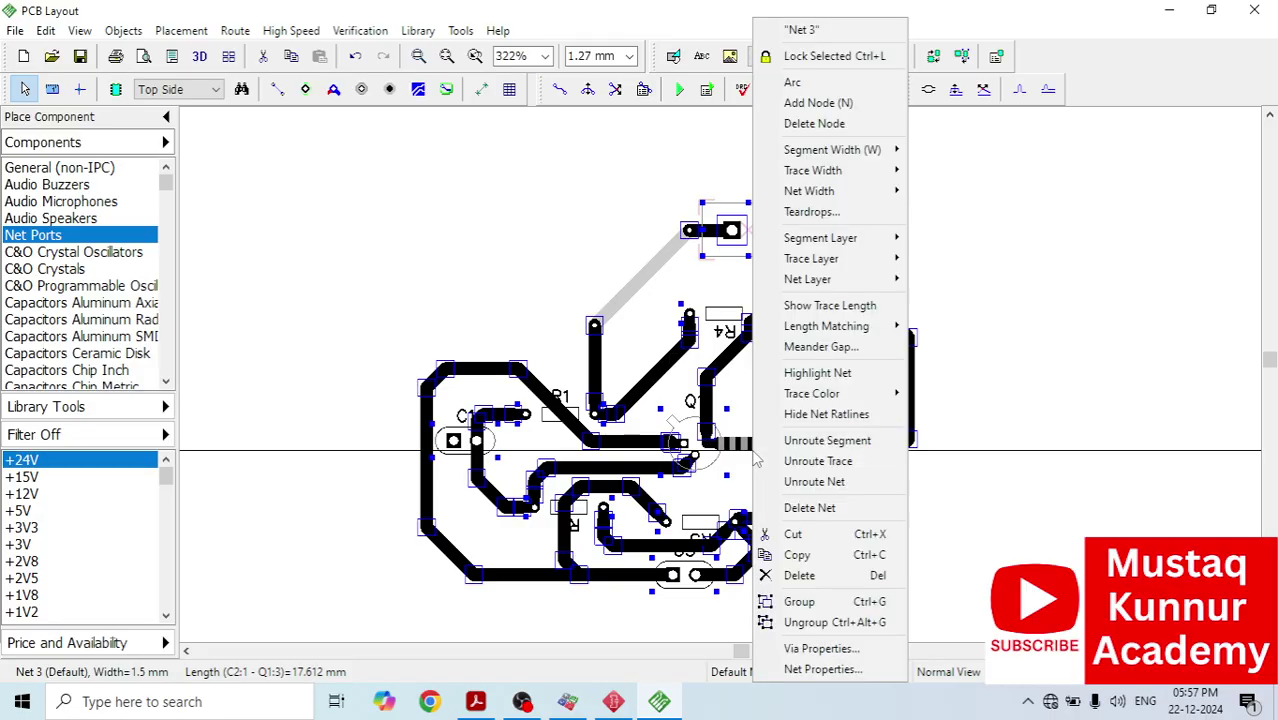
key(Escape)
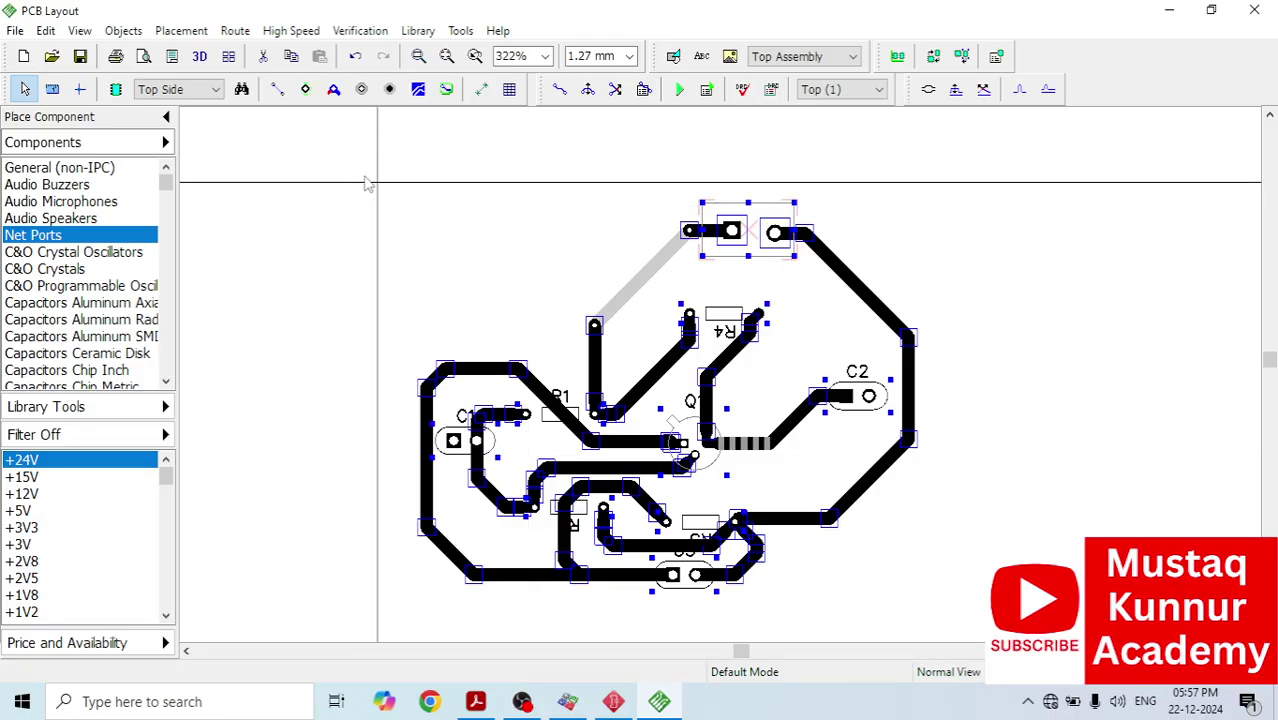
Step: Move all remaining selected trace segments to the Bottom layer and make Bottom (2) the active layer
right_click(825, 522)
mouse_move(948, 242)
click(1017, 260)
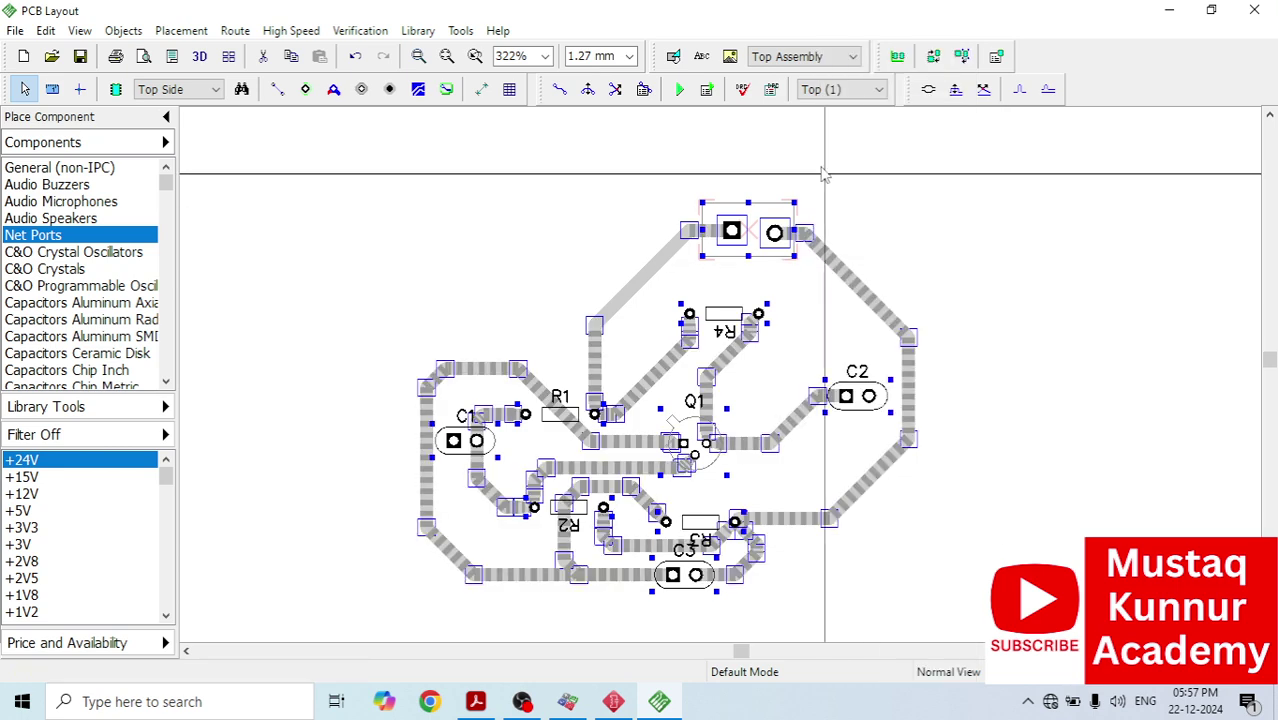
click(854, 121)
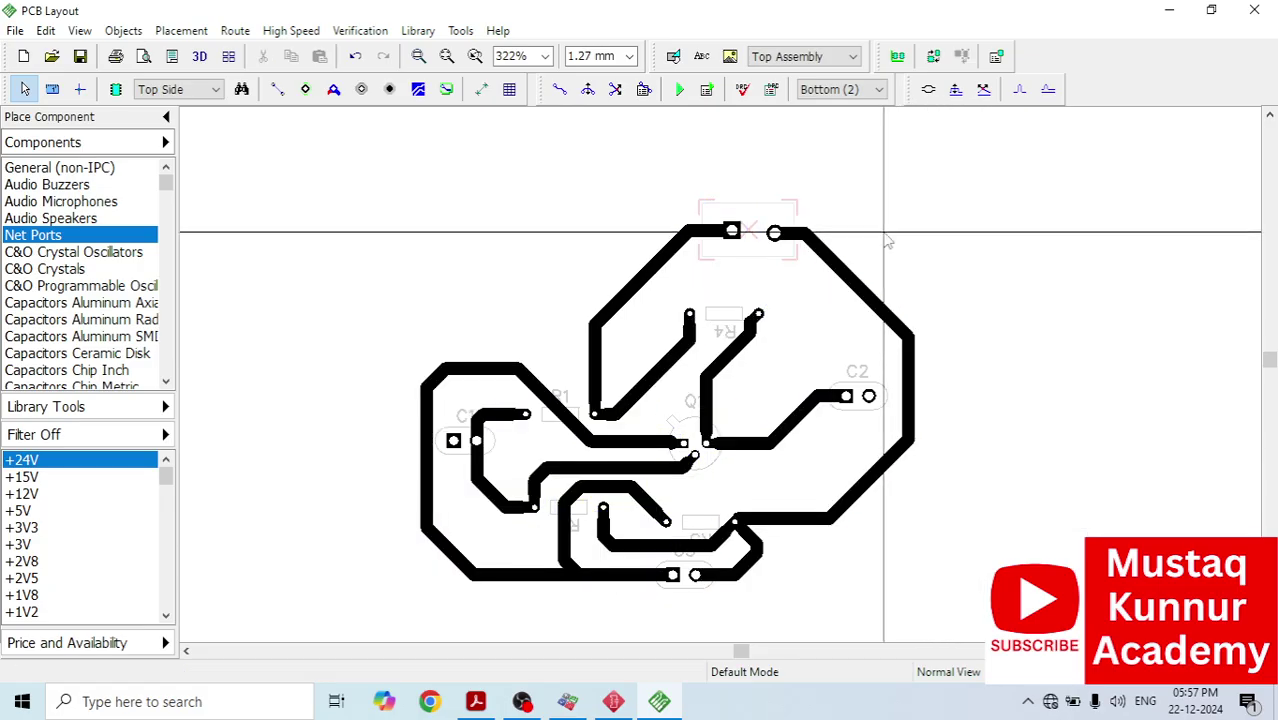
Step: Make Top (1) the active layer and draw a four-sided board outline enclosing all components and traces
click(851, 91)
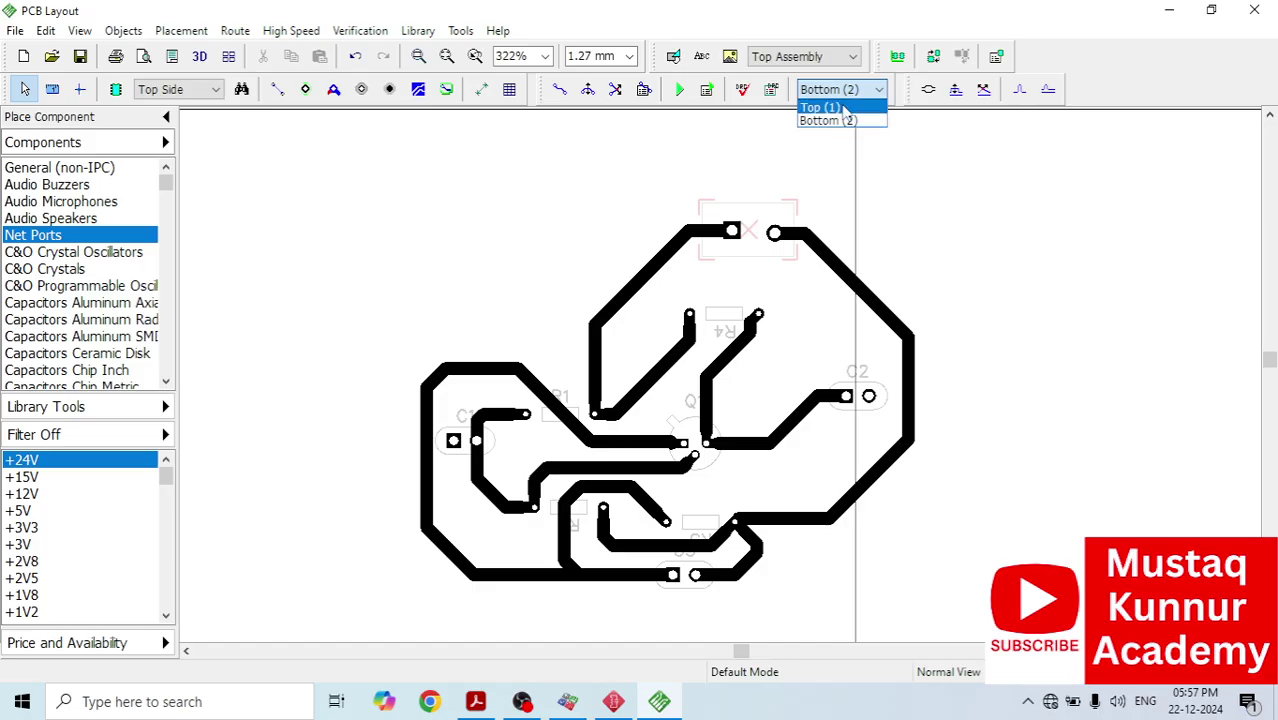
click(822, 107)
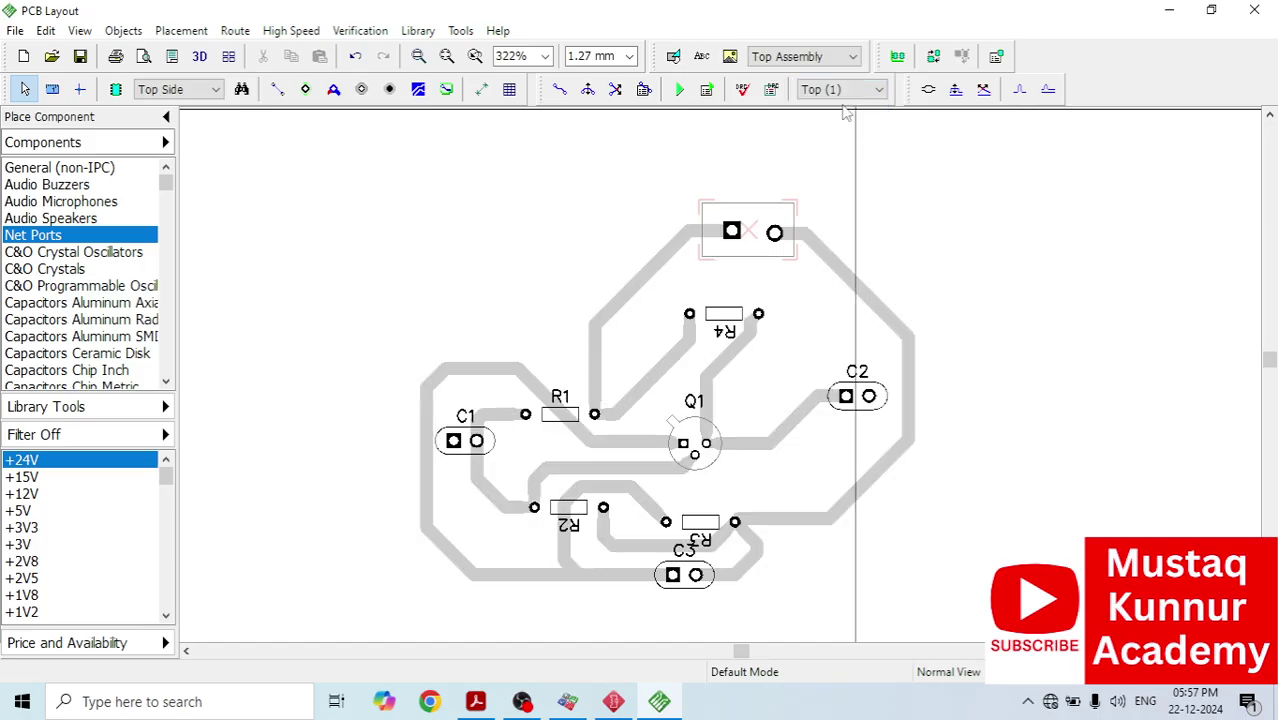
click(446, 90)
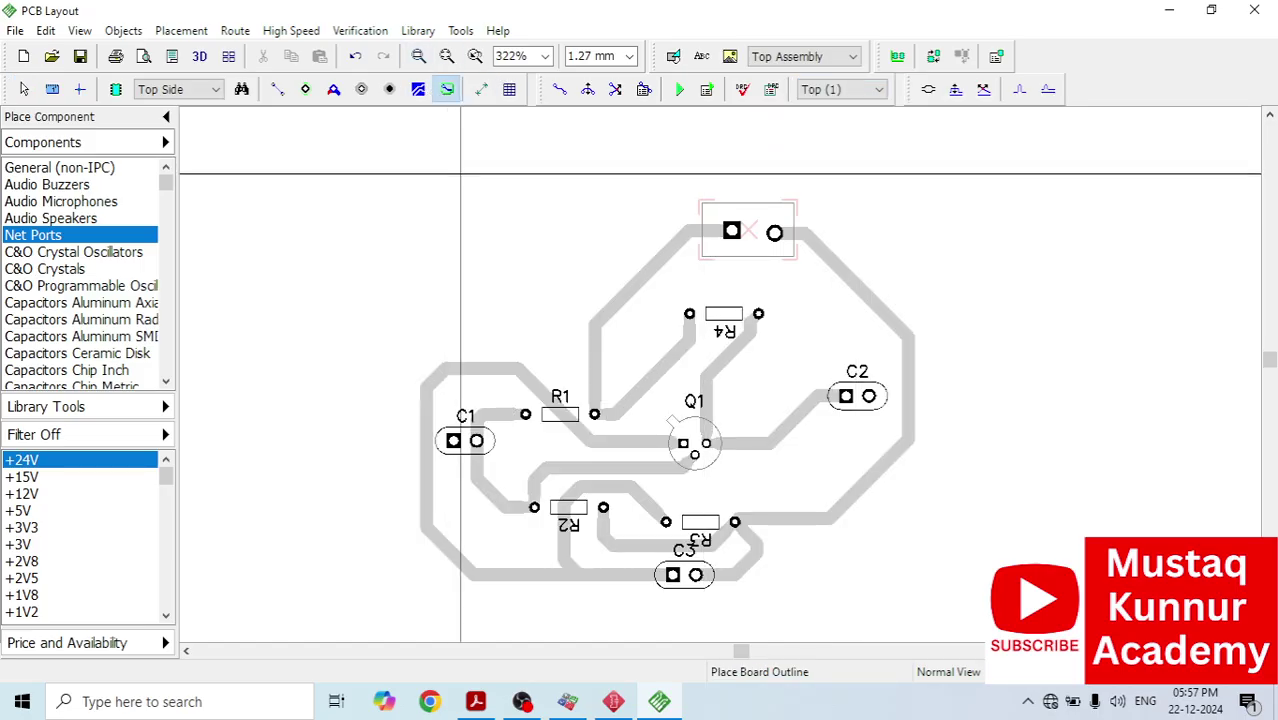
click(401, 176)
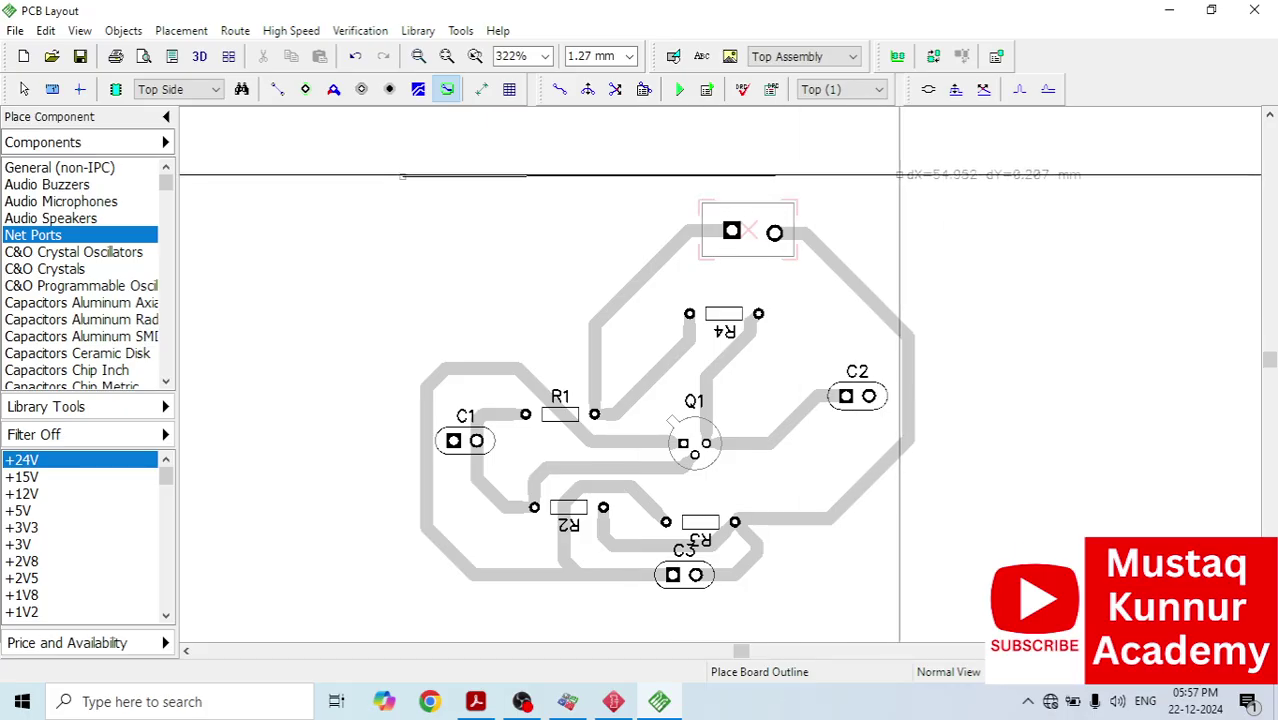
click(953, 173)
scroll(943, 610, down, 1)
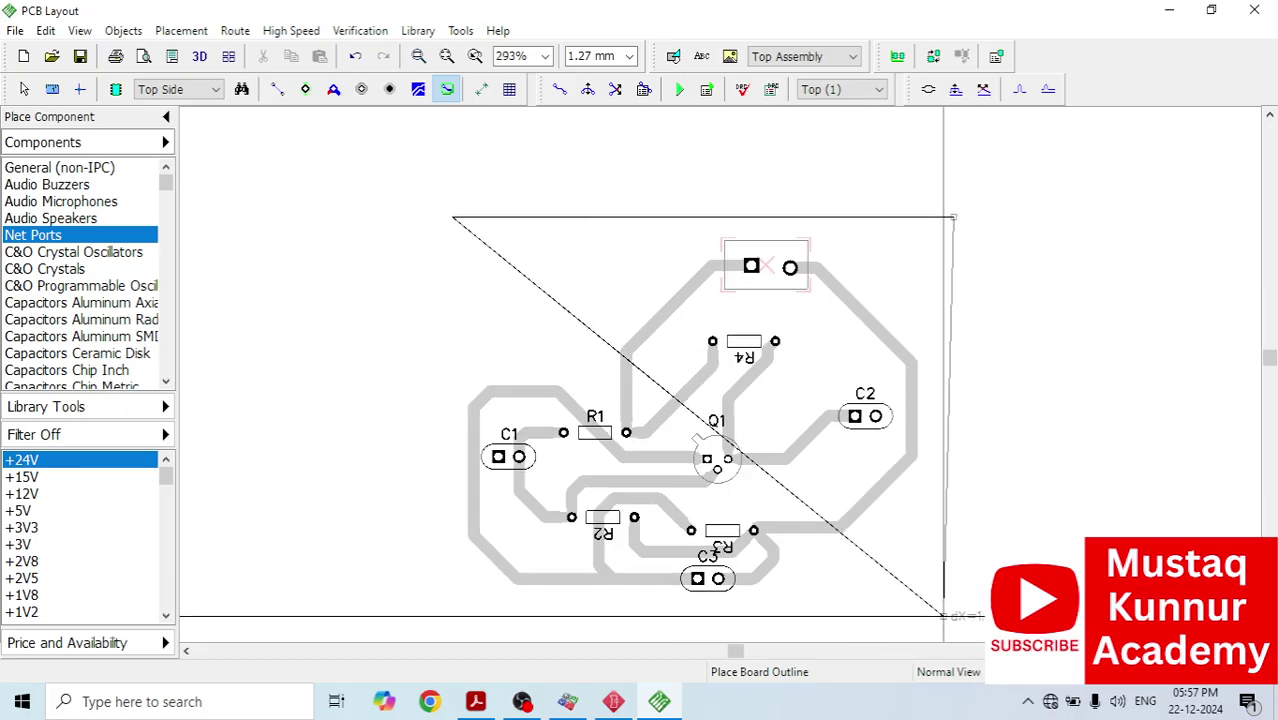
scroll(940, 618, down, 1)
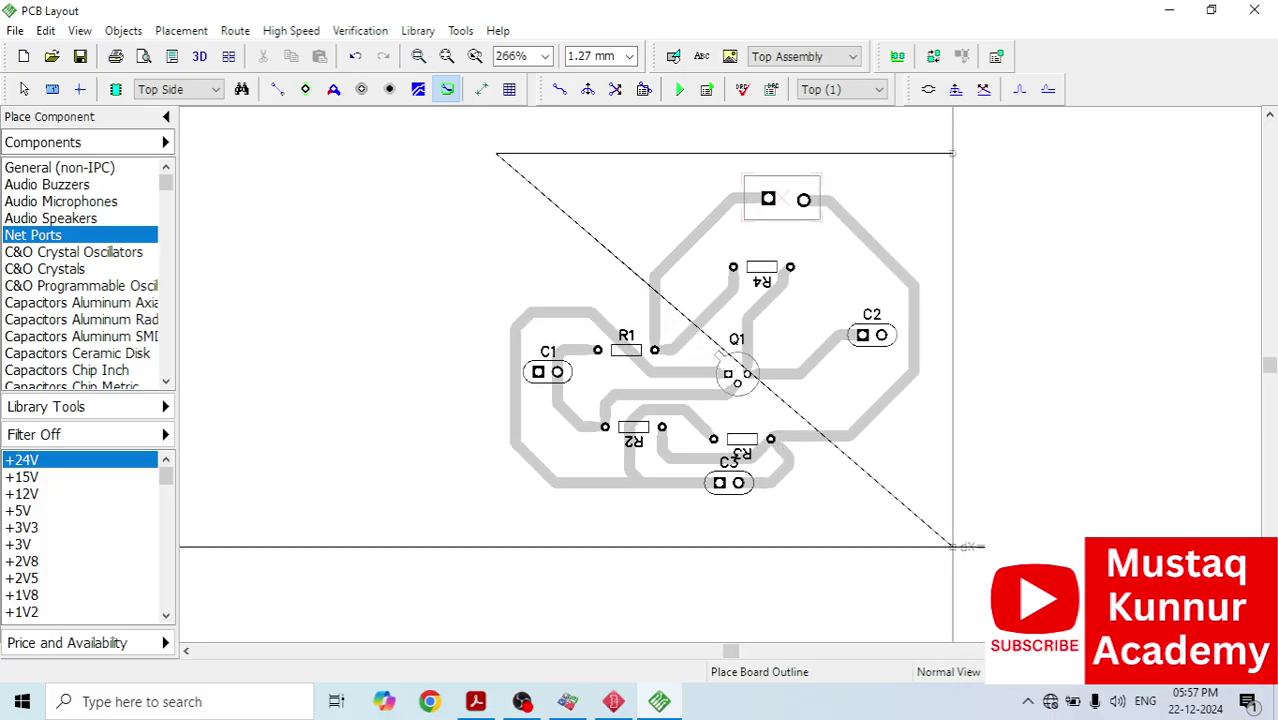
click(953, 546)
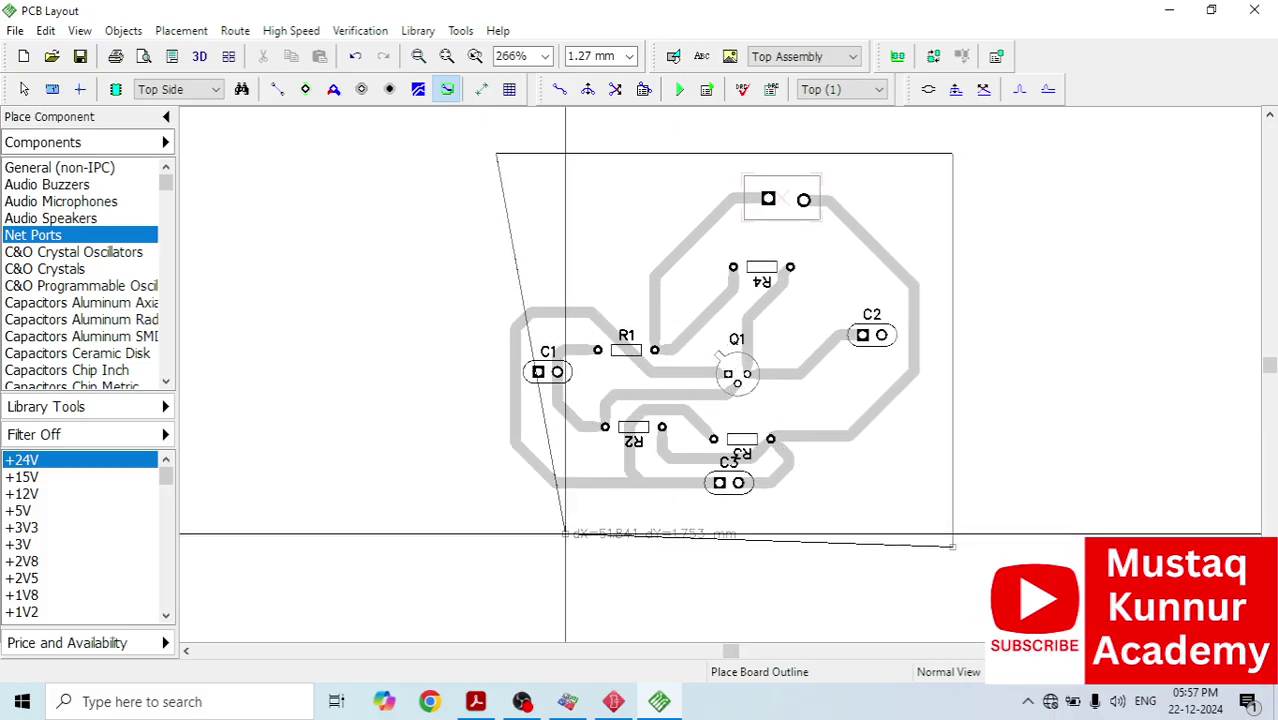
click(503, 547)
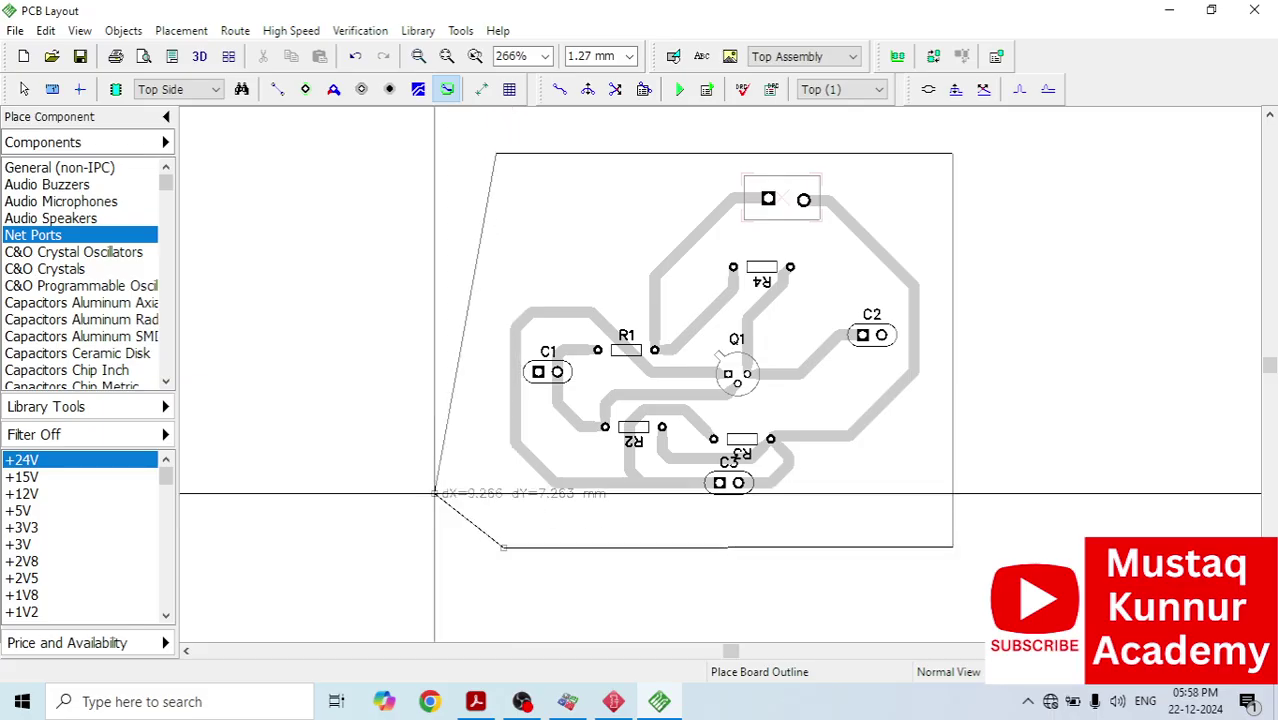
click(497, 153)
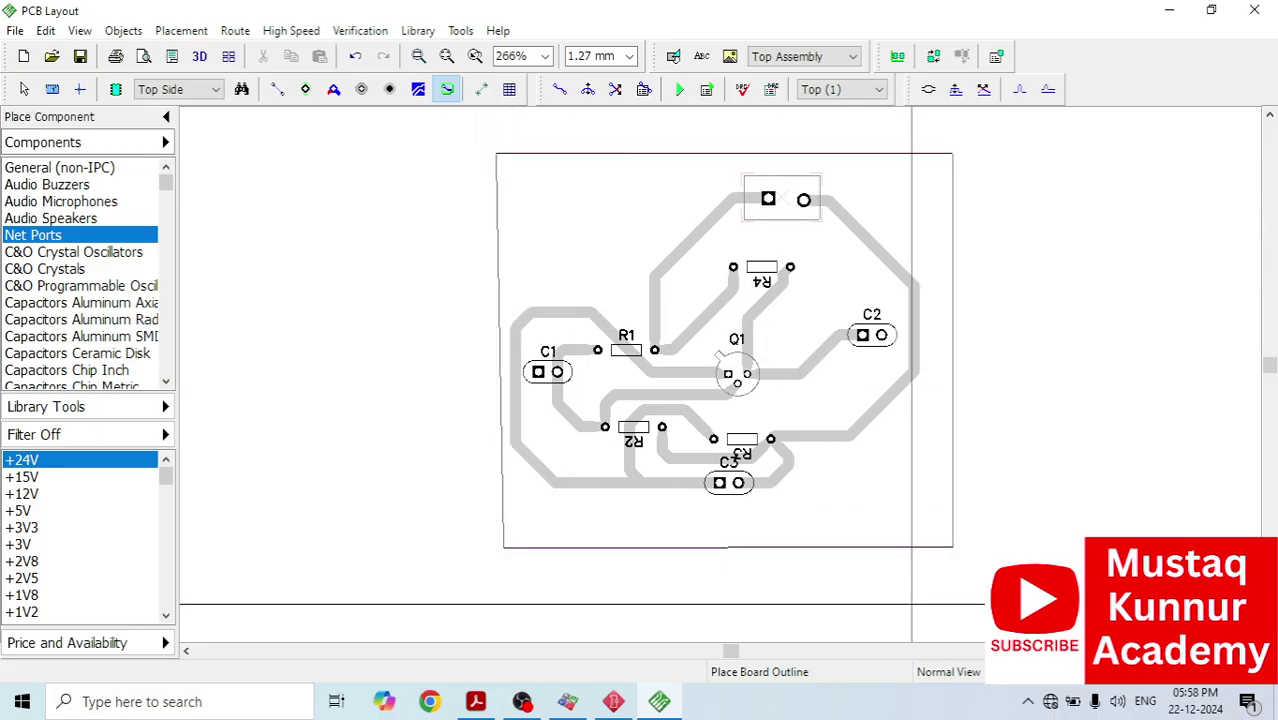
Step: Make Bottom (2) the active layer and draw a copper pour boundary through the four corners of the board outline
click(843, 89)
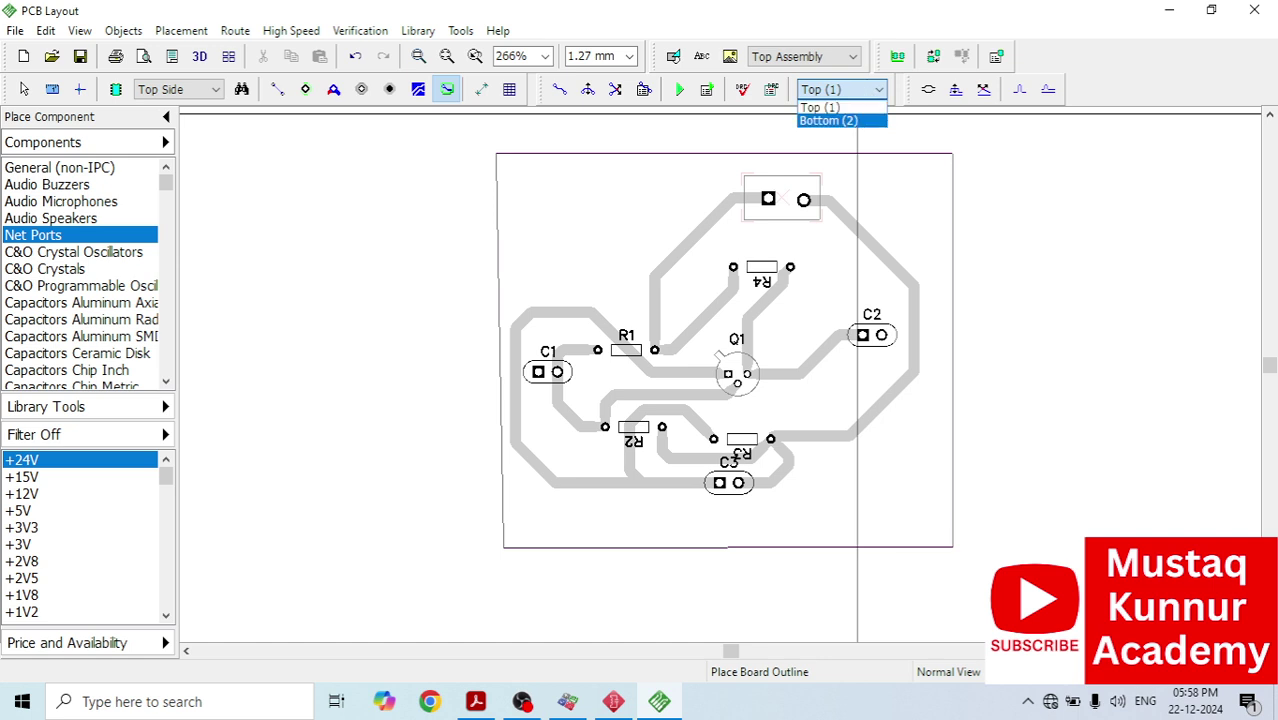
click(835, 120)
scroll(834, 352, up, 2)
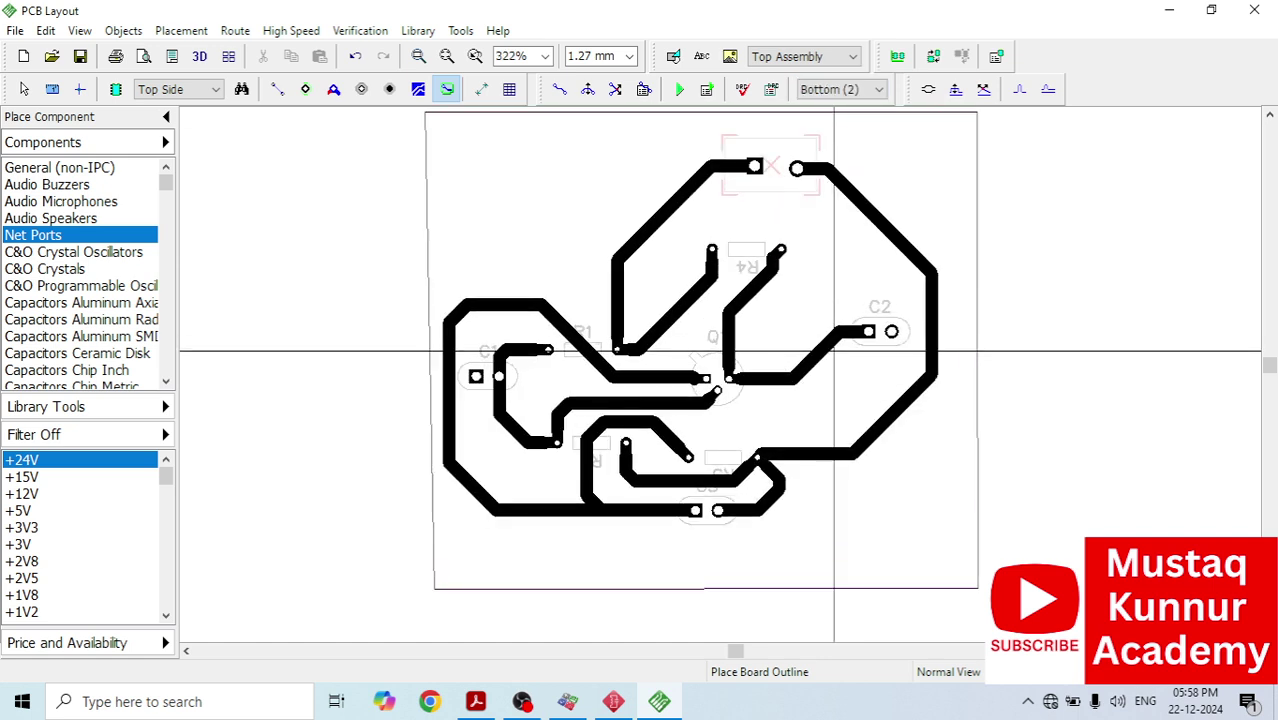
scroll(834, 352, down, 1)
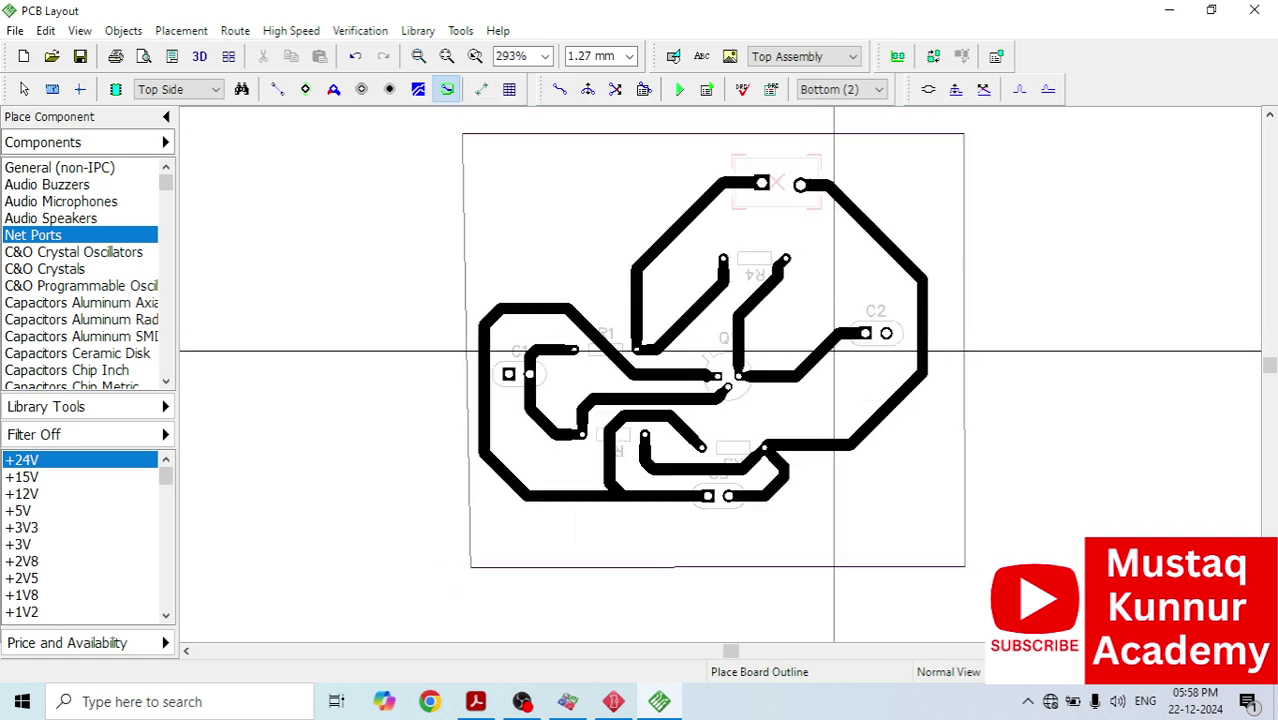
click(418, 89)
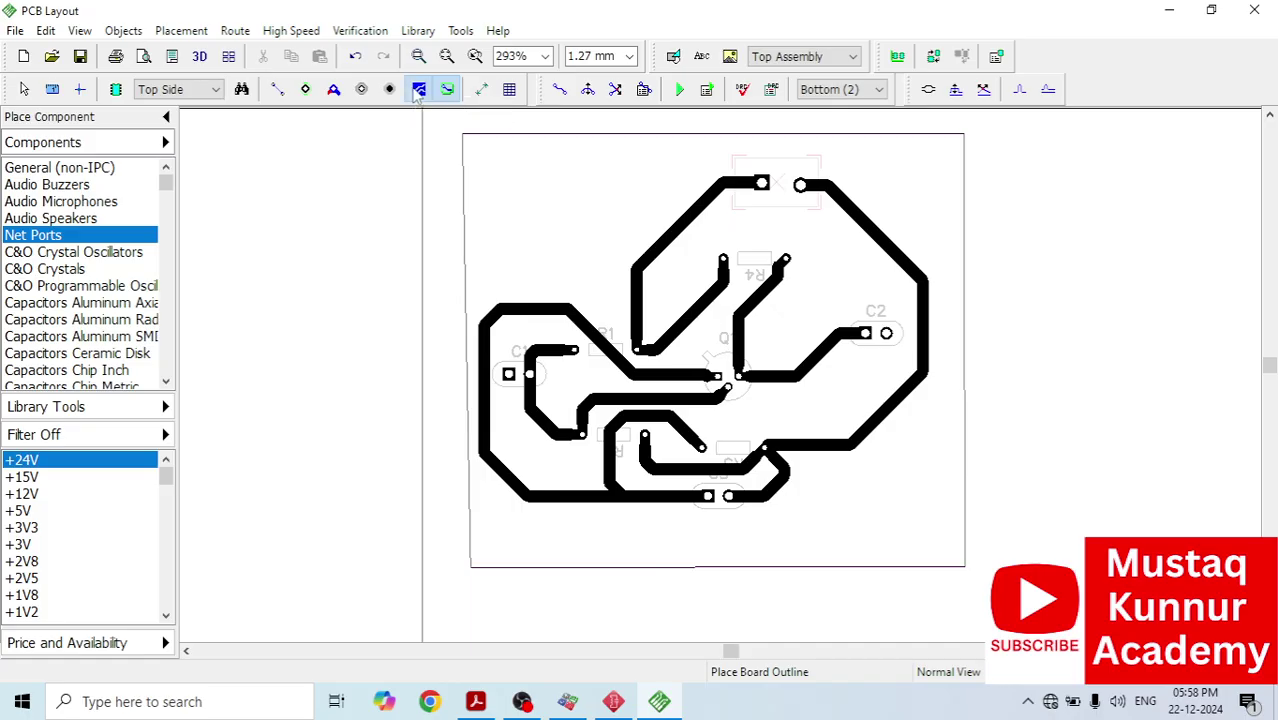
click(462, 135)
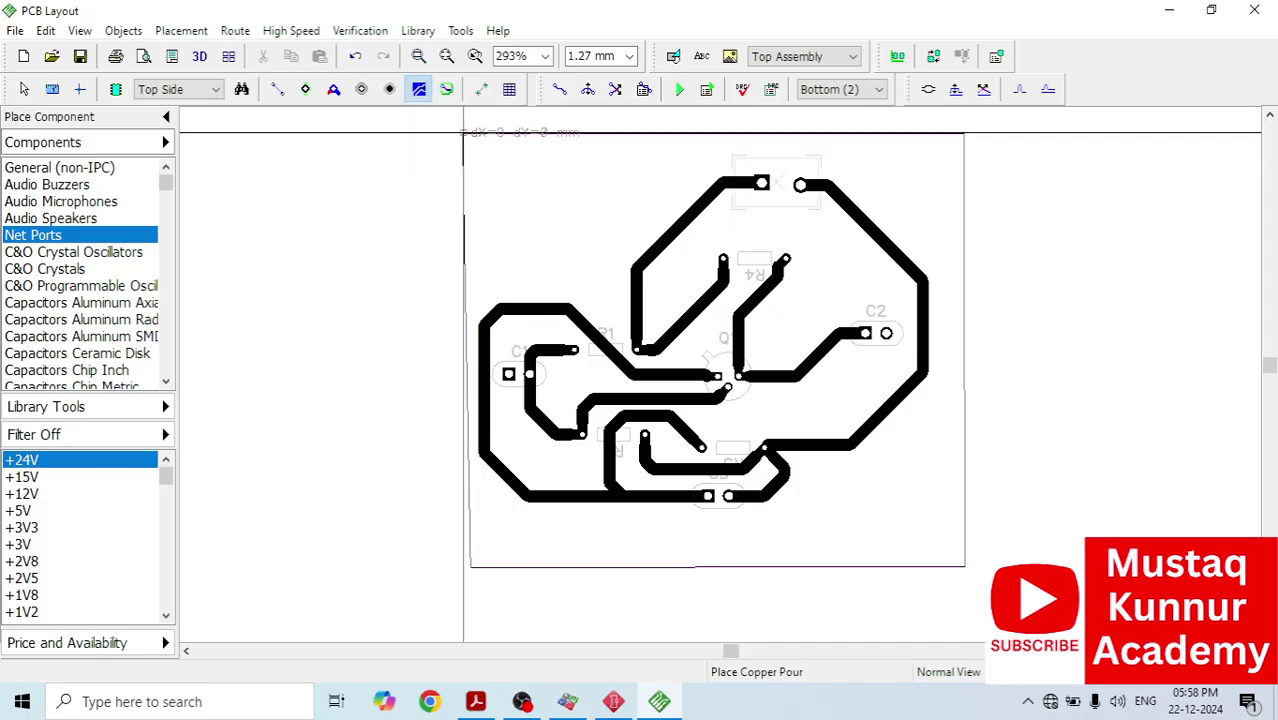
click(963, 135)
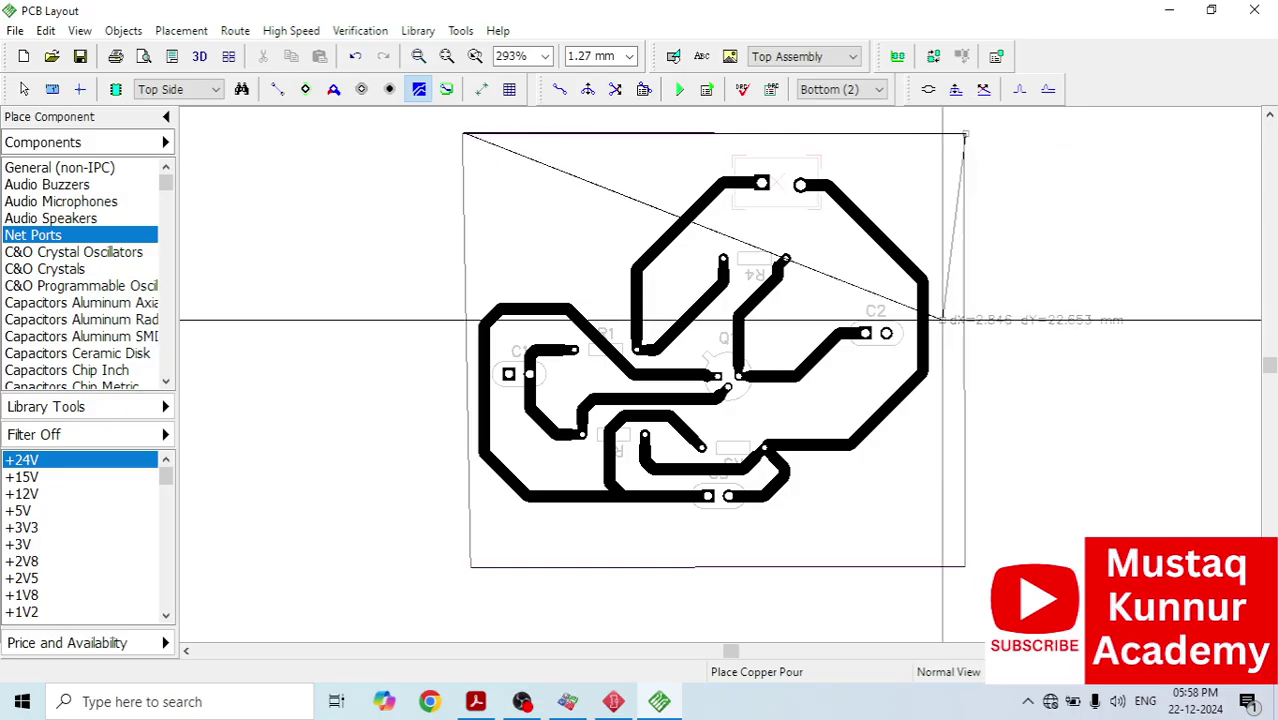
click(963, 567)
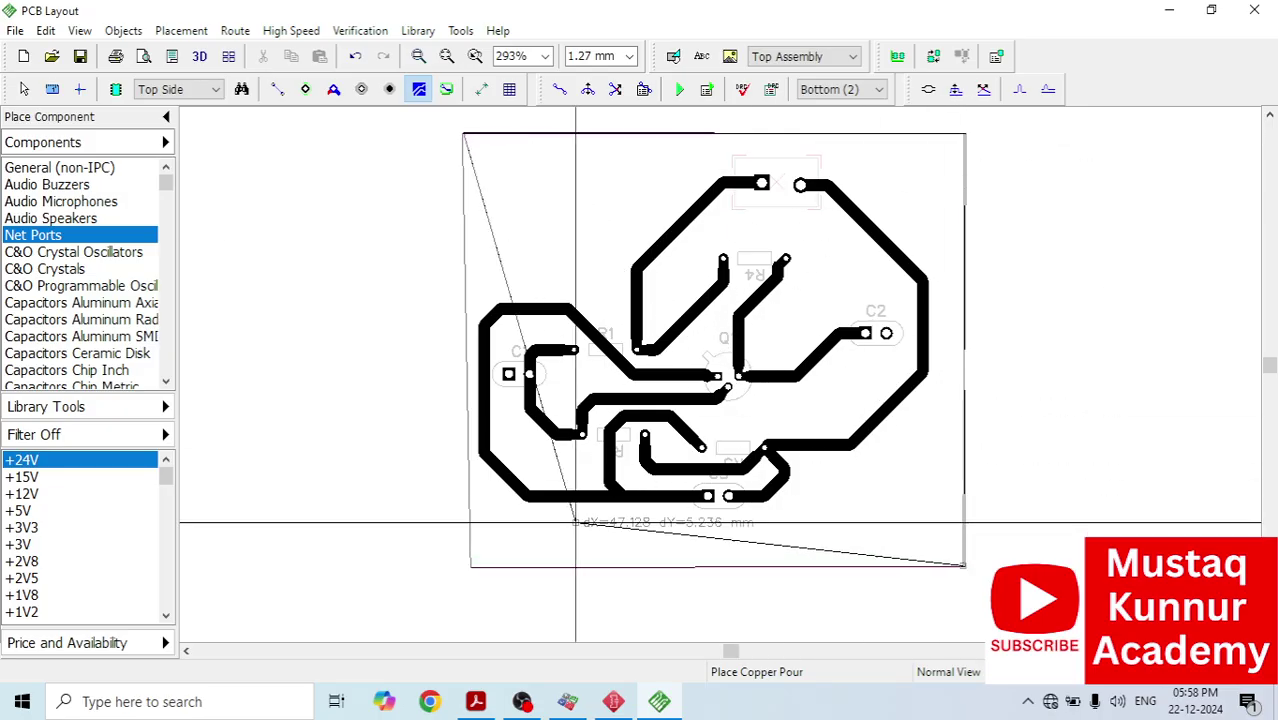
click(470, 565)
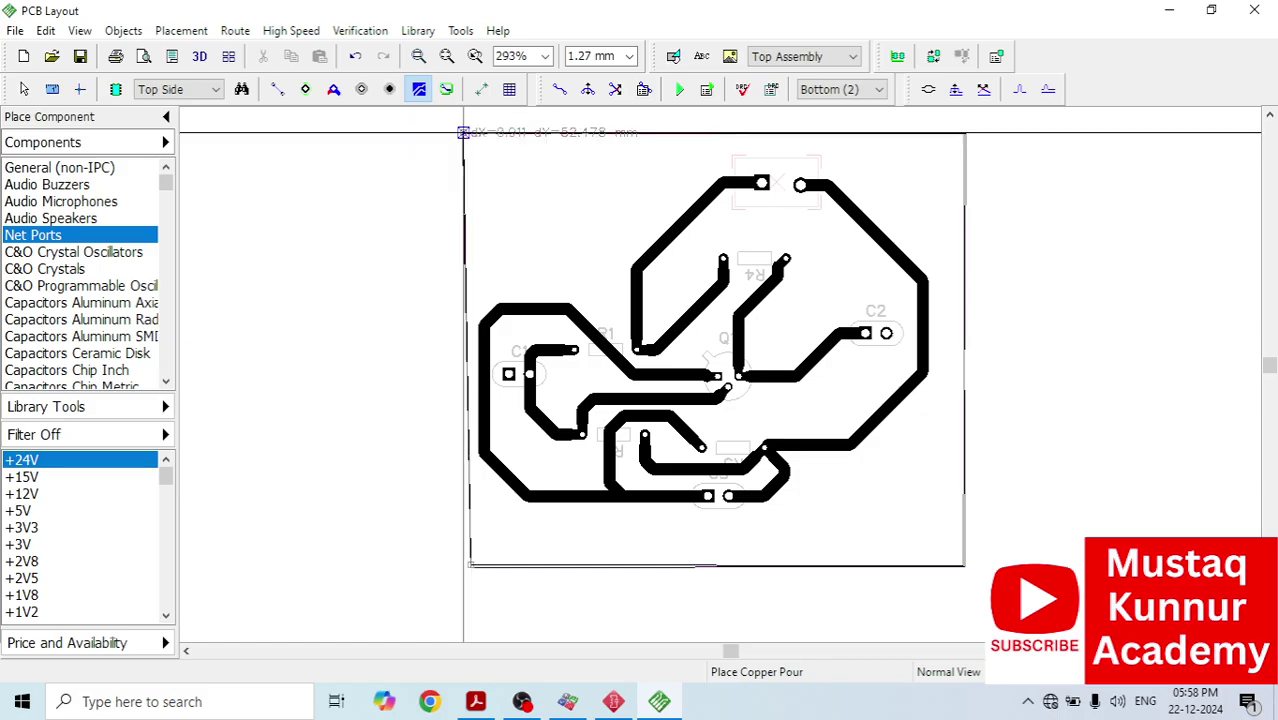
click(464, 133)
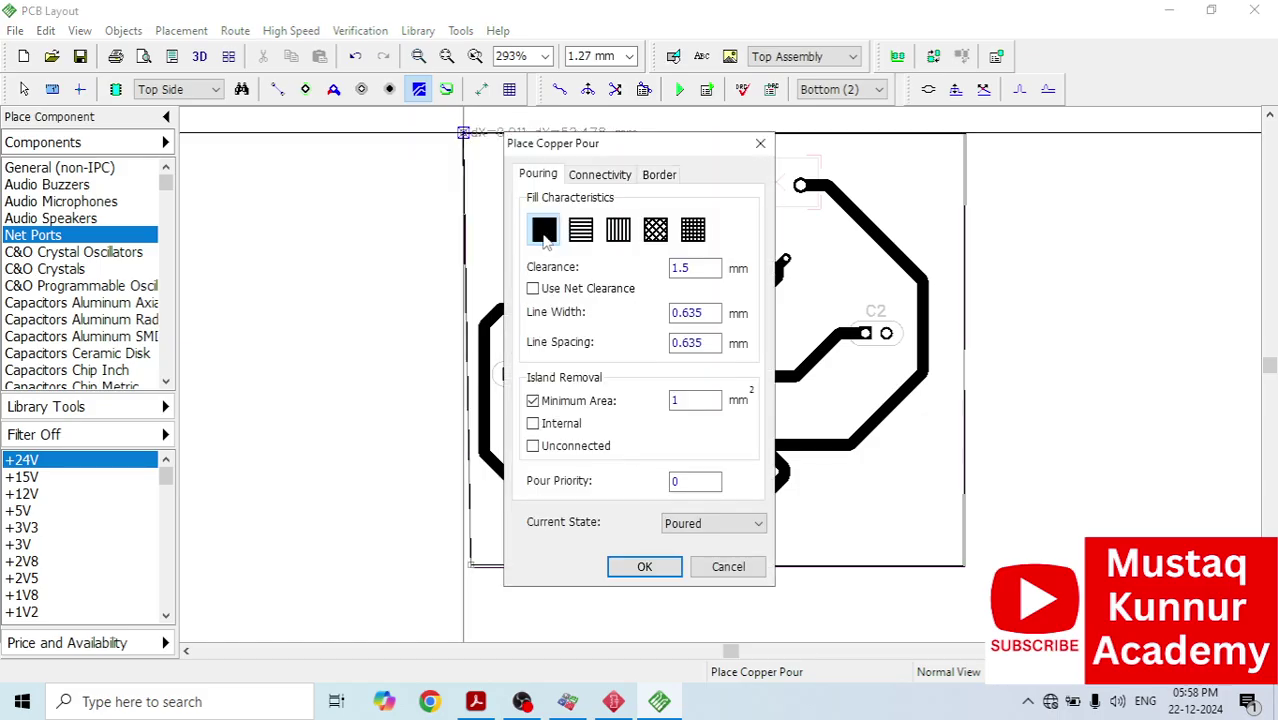
Step: Open the copper pour's net connection choices, look up the ground wire's net name in the schematic, and return to the PCB layout
click(602, 176)
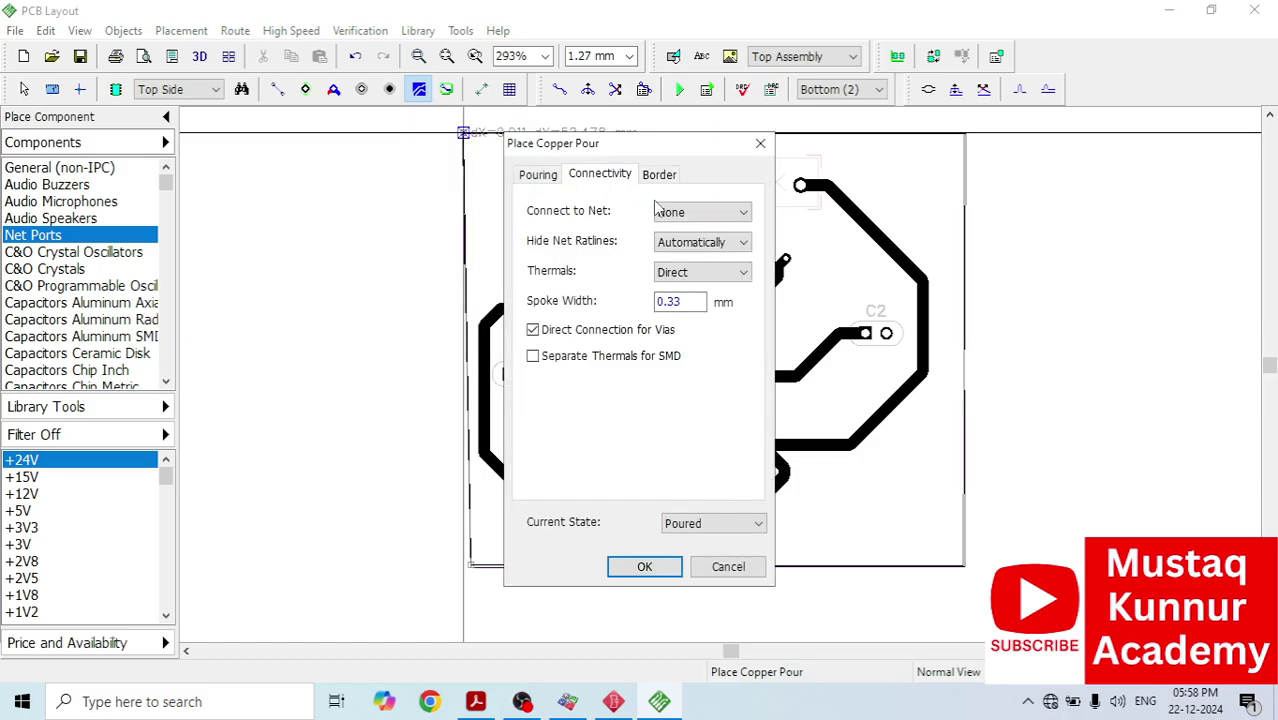
click(708, 215)
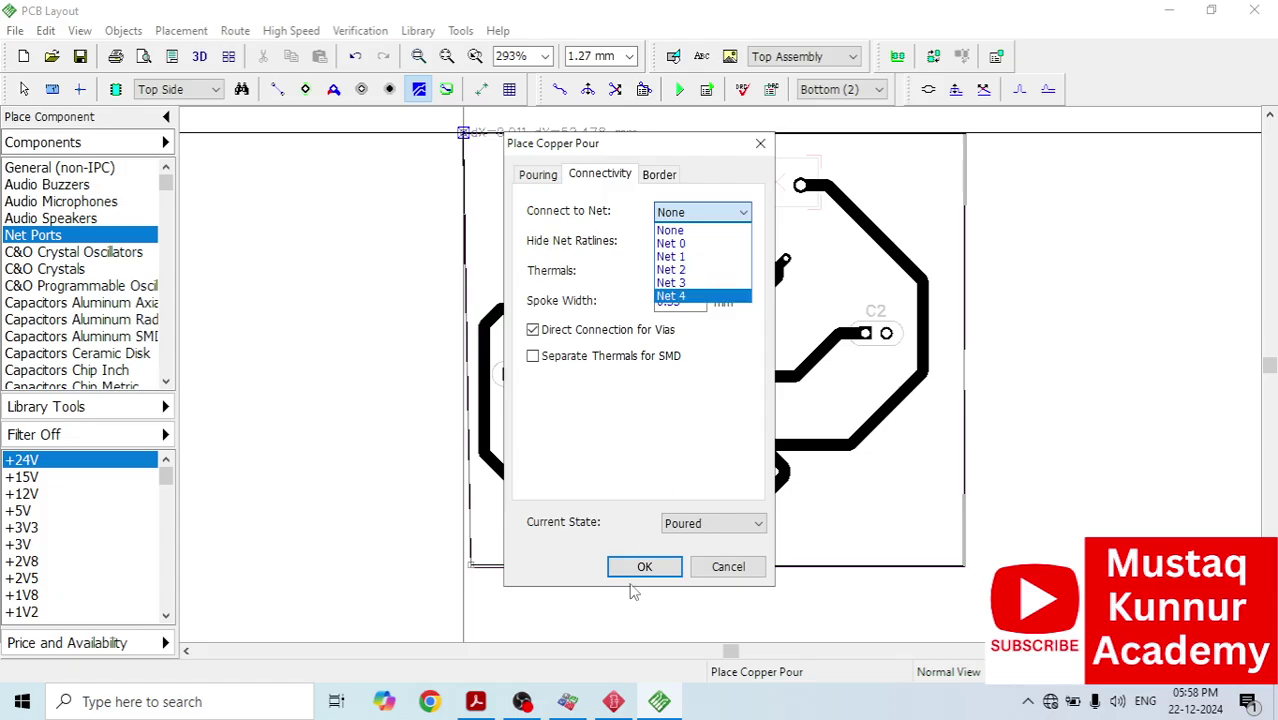
click(615, 703)
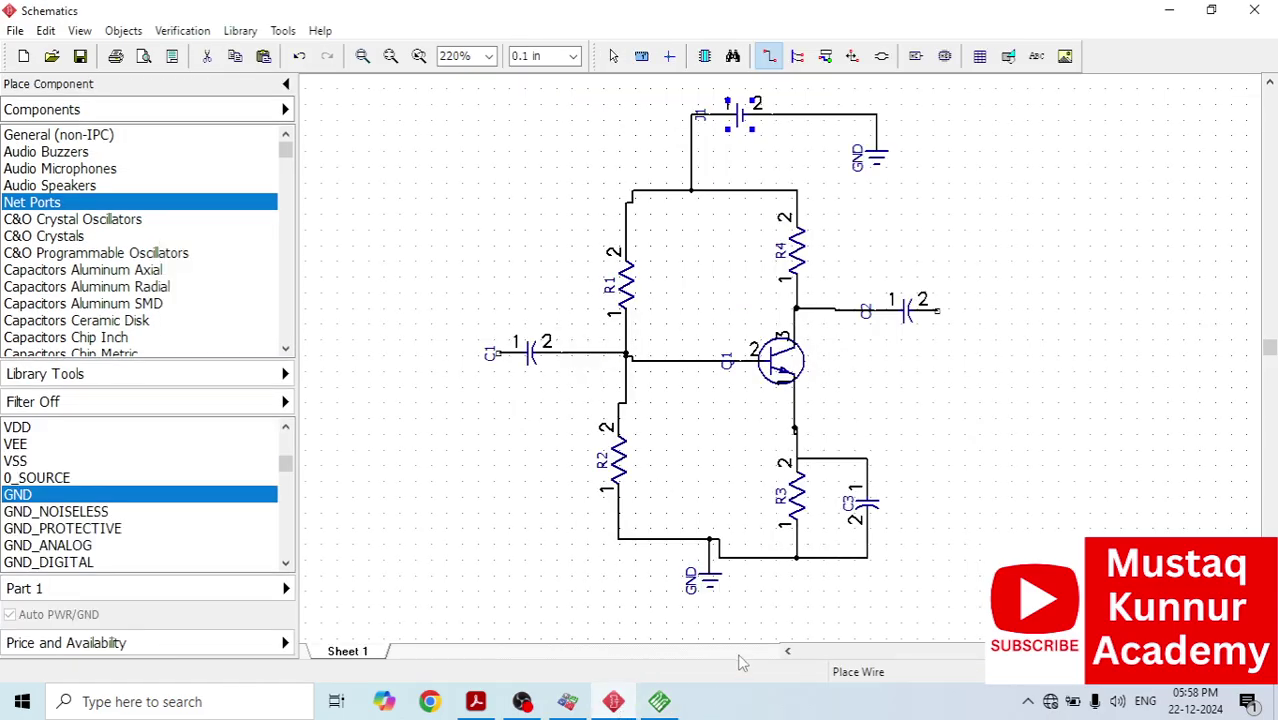
right_click(746, 558)
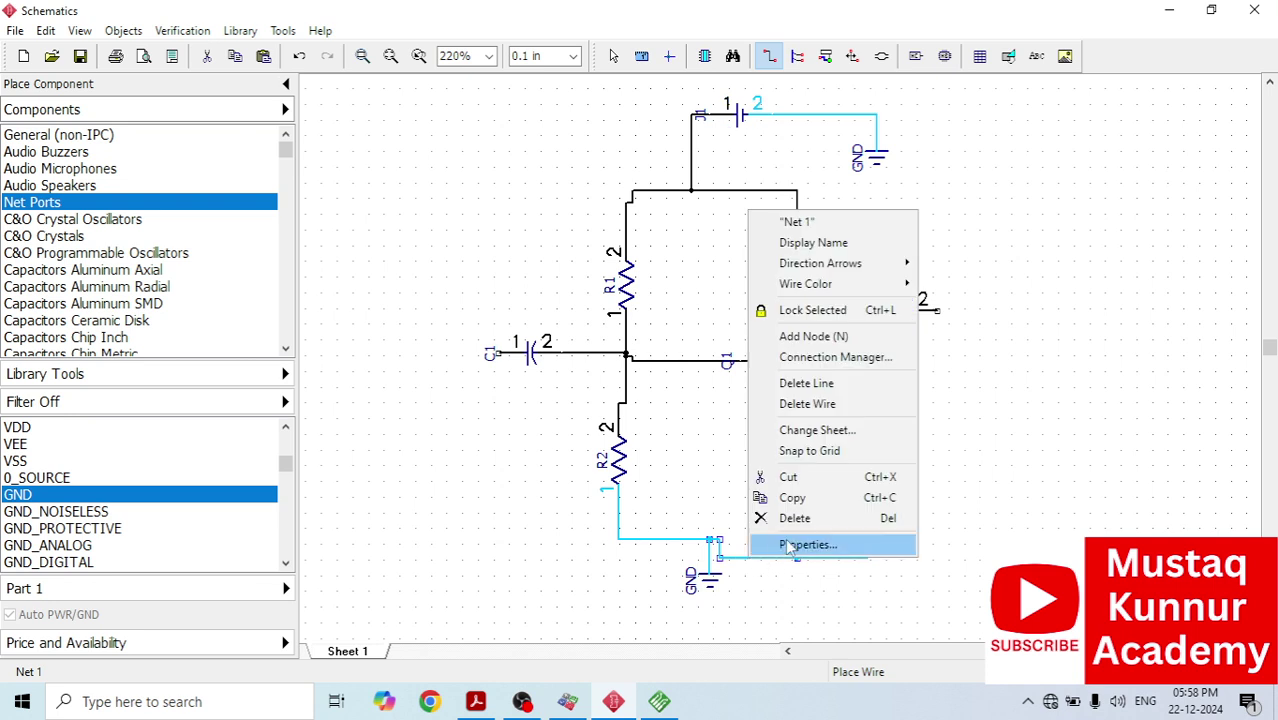
click(790, 543)
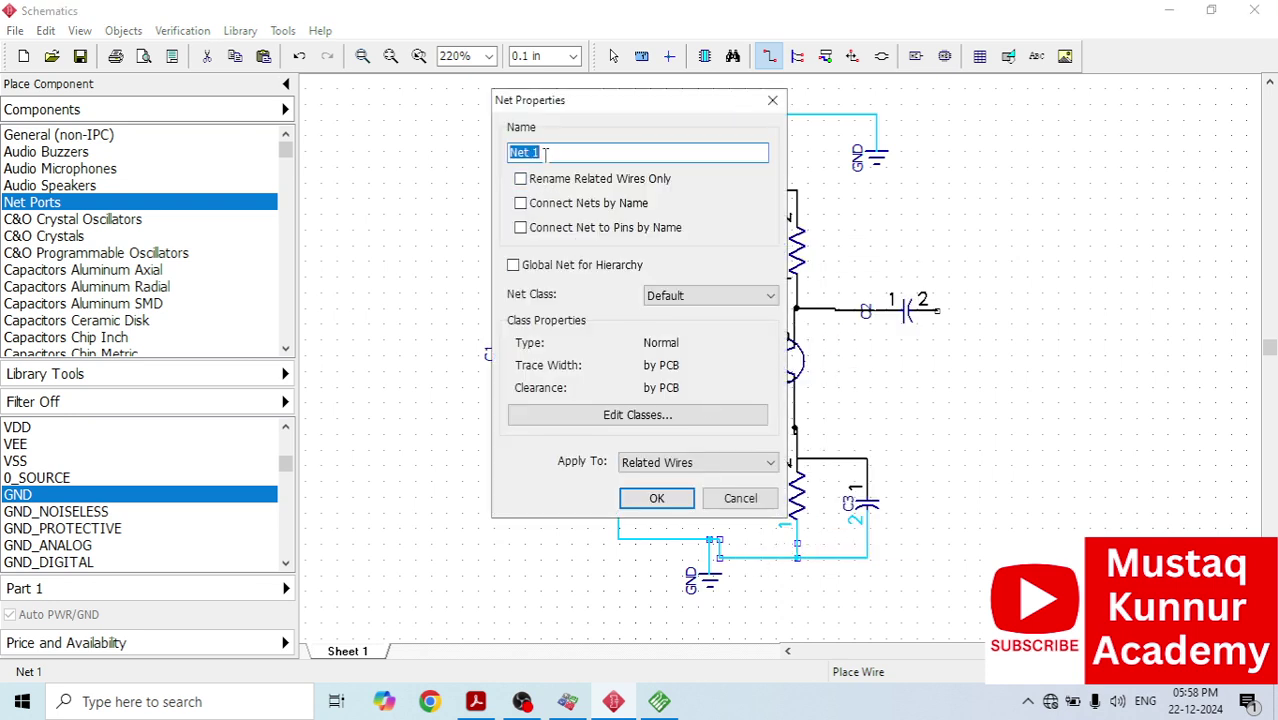
click(658, 496)
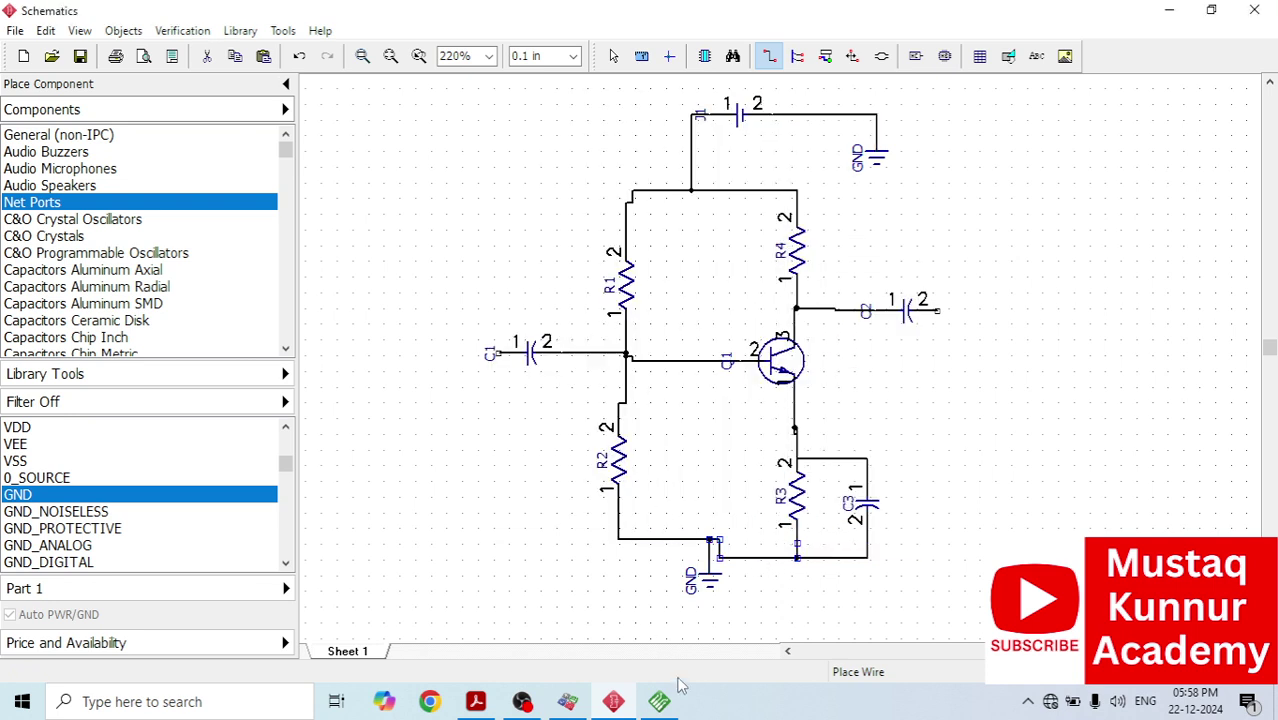
click(666, 705)
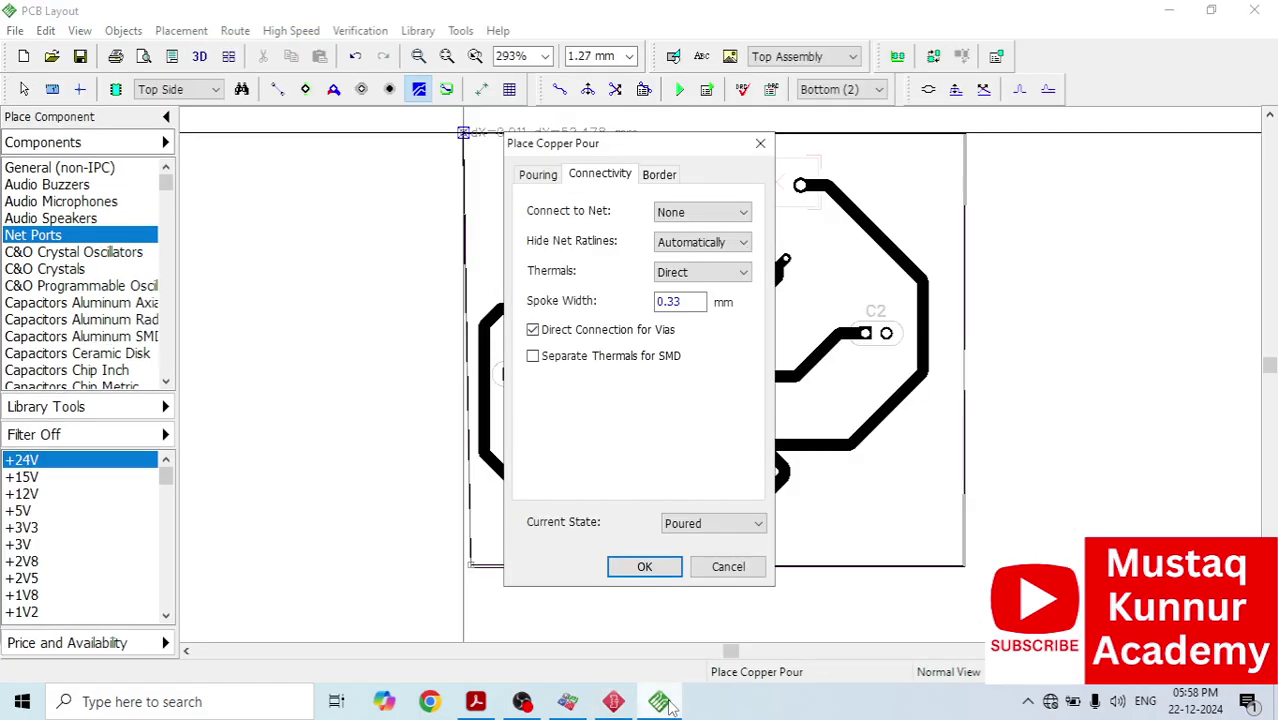
Step: Connect the copper pour to Net 1 and place it
click(702, 213)
click(697, 257)
click(645, 566)
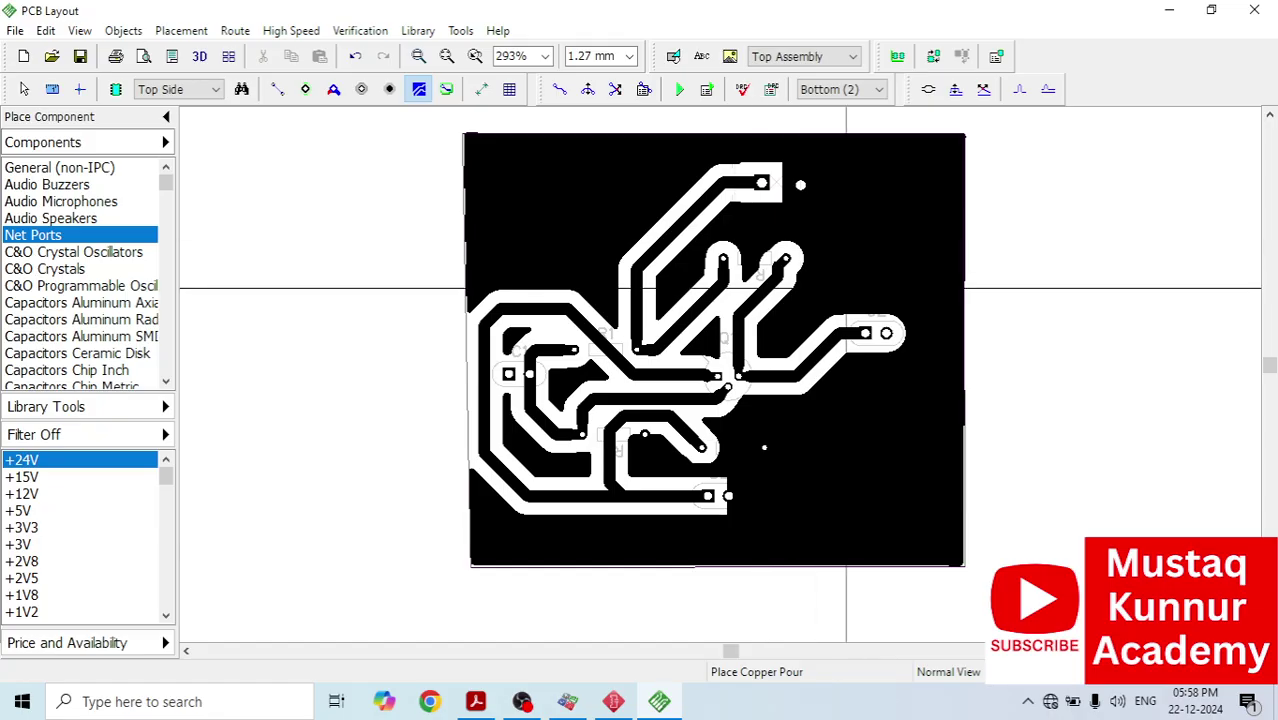
Step: Make Top (1) the active layer and add the text "RC AMPLIFIER" above R1, beside the battery pads
click(864, 91)
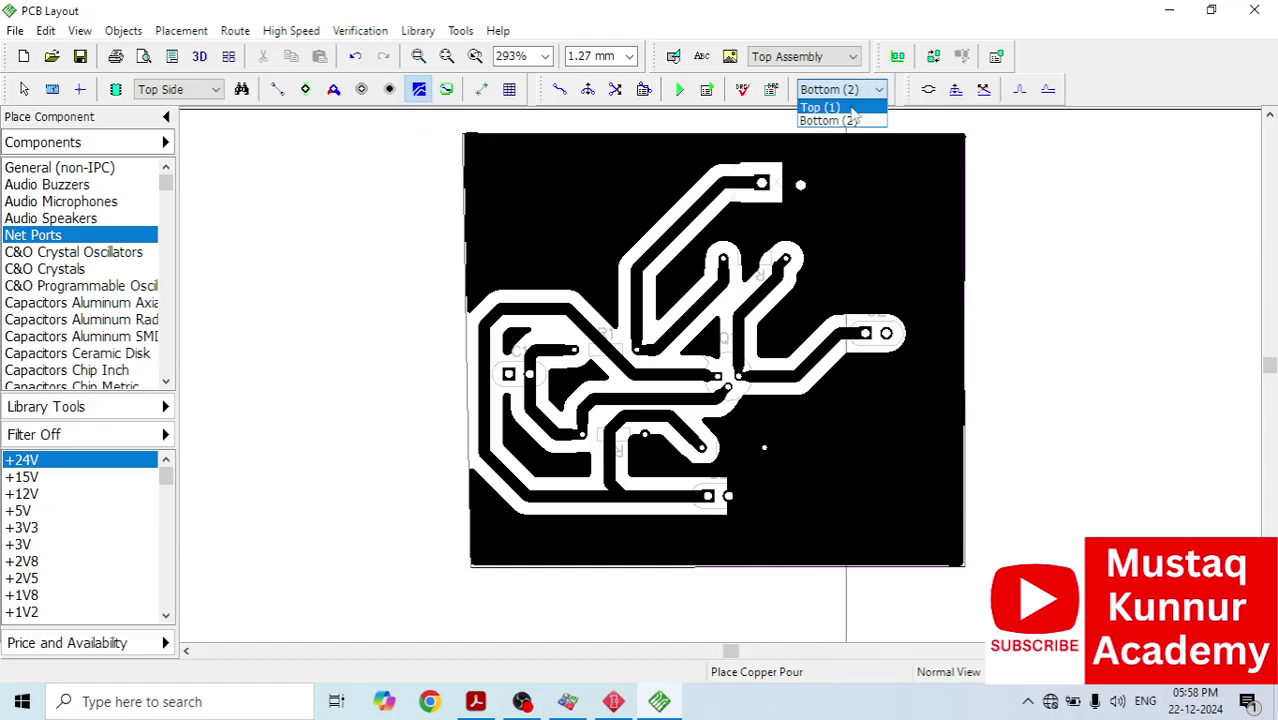
click(850, 107)
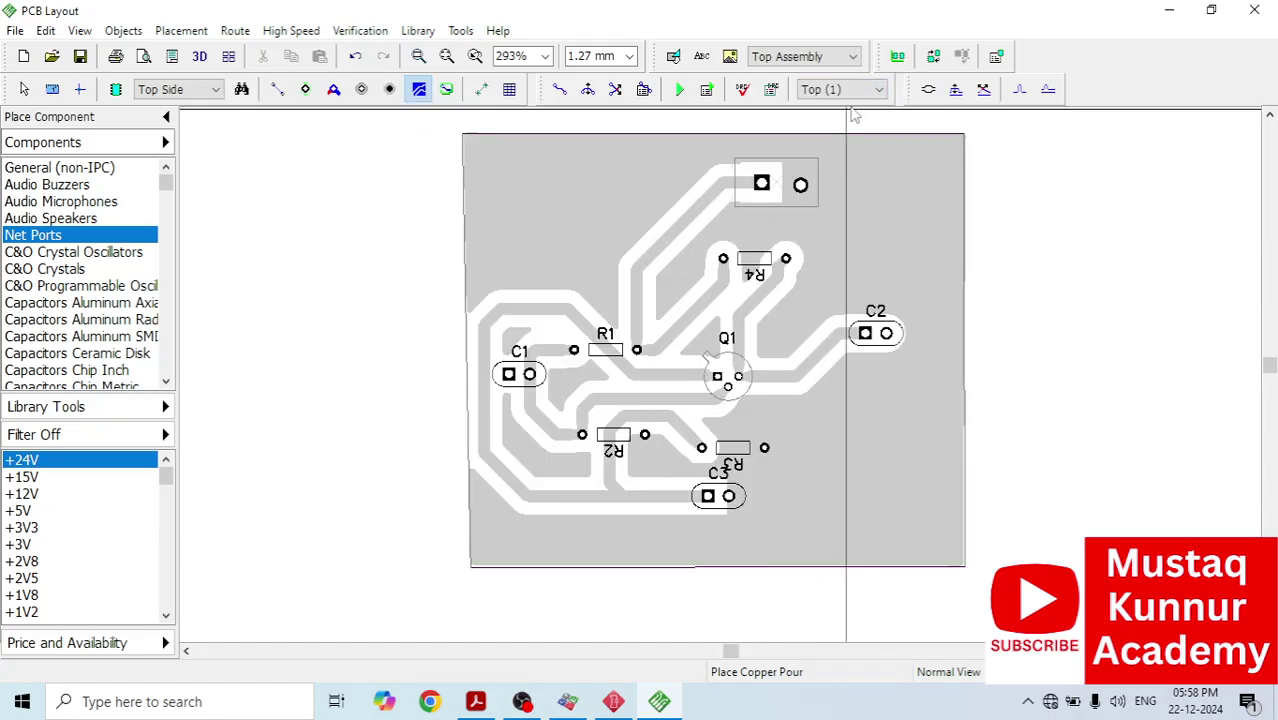
click(702, 56)
click(576, 200)
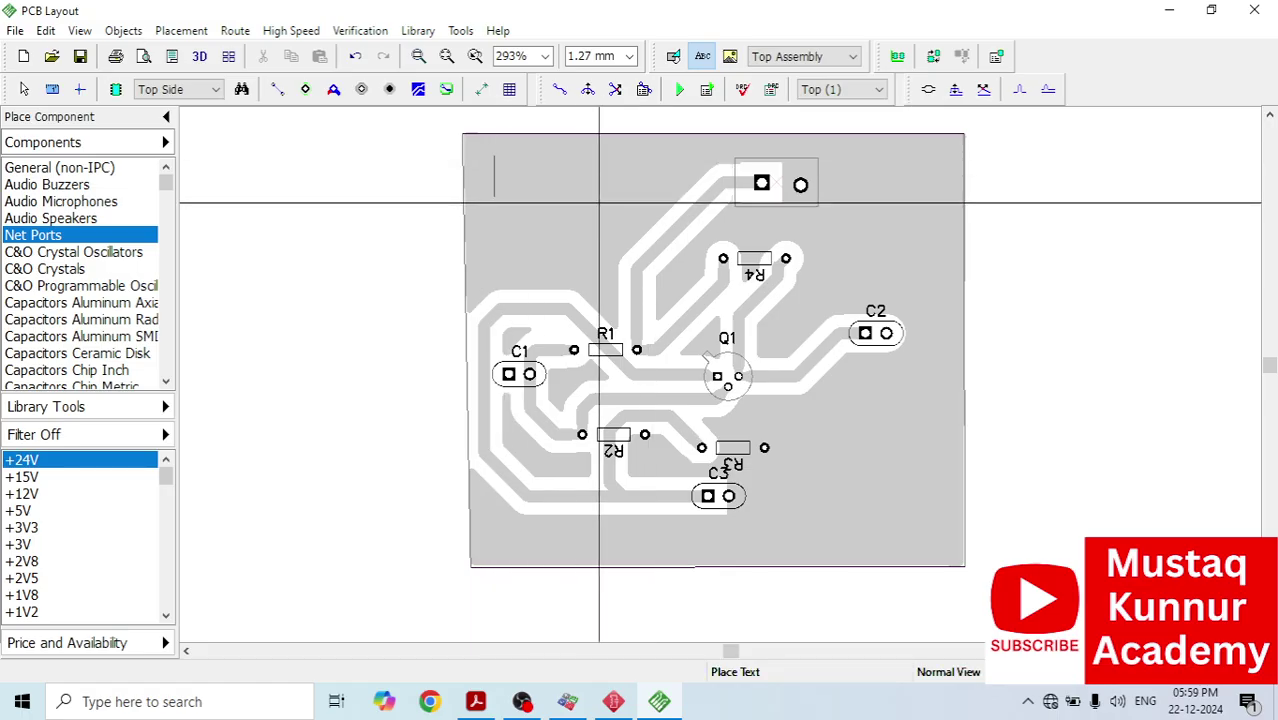
text(RC AMP)
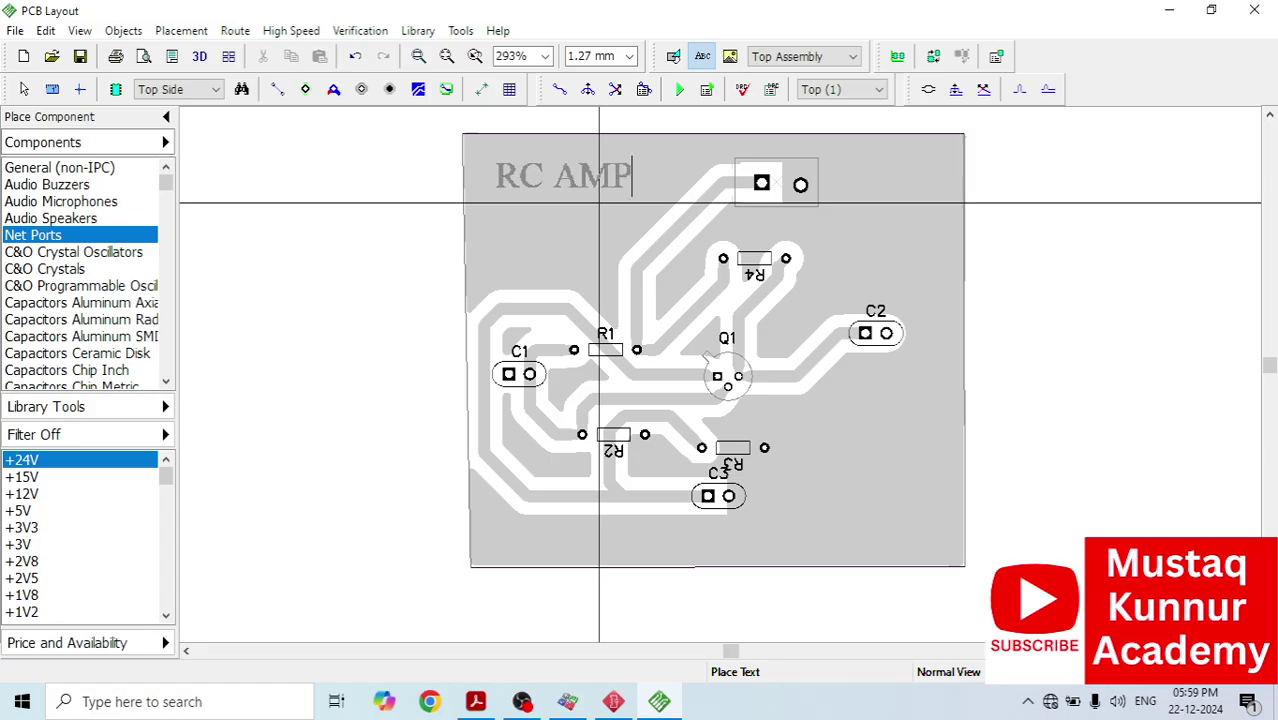
text(LIFIER)
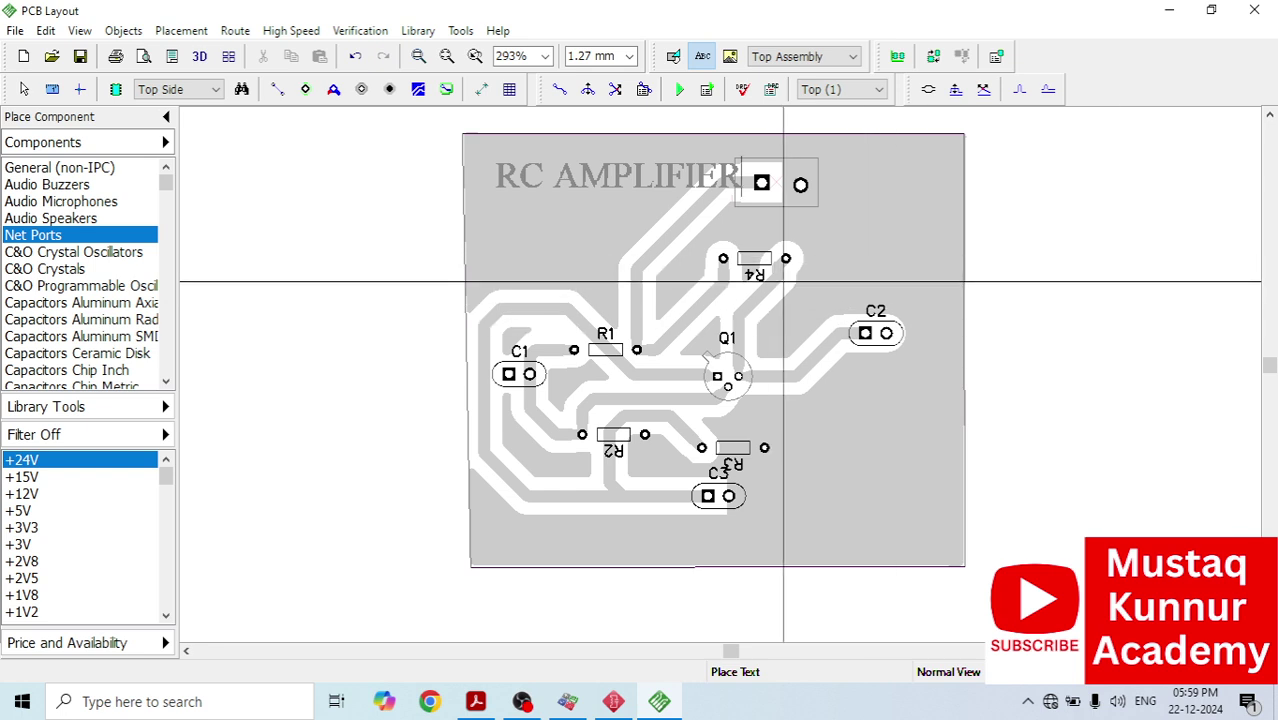
Step: Examine the print preview of the Top layer and the Bottom layer, and return to the layout
click(150, 60)
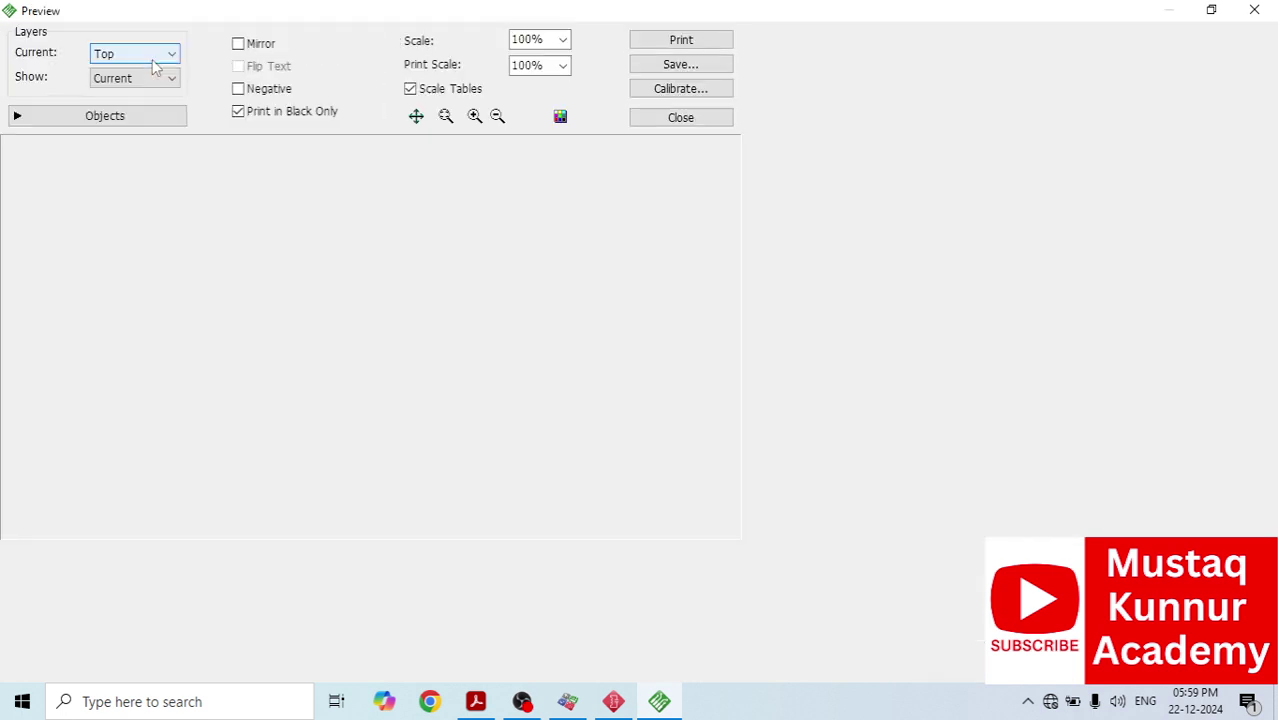
scroll(670, 343, up, 1)
scroll(670, 343, up, 3)
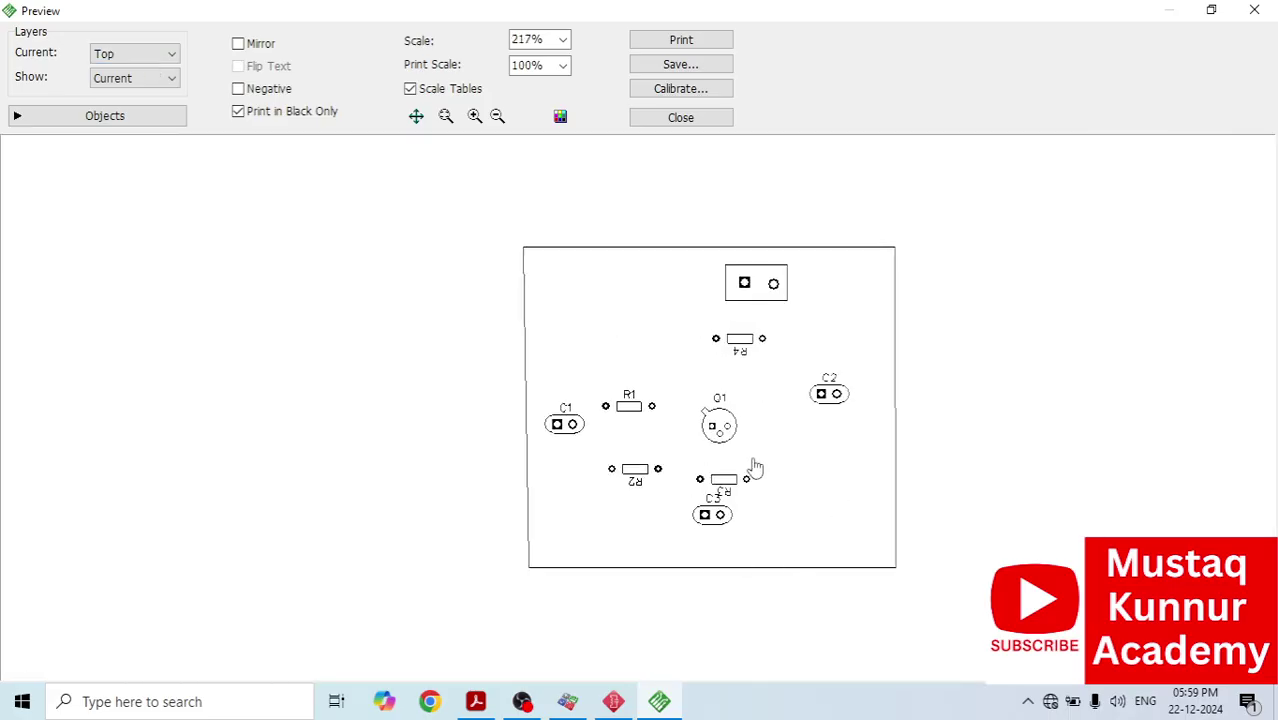
click(155, 63)
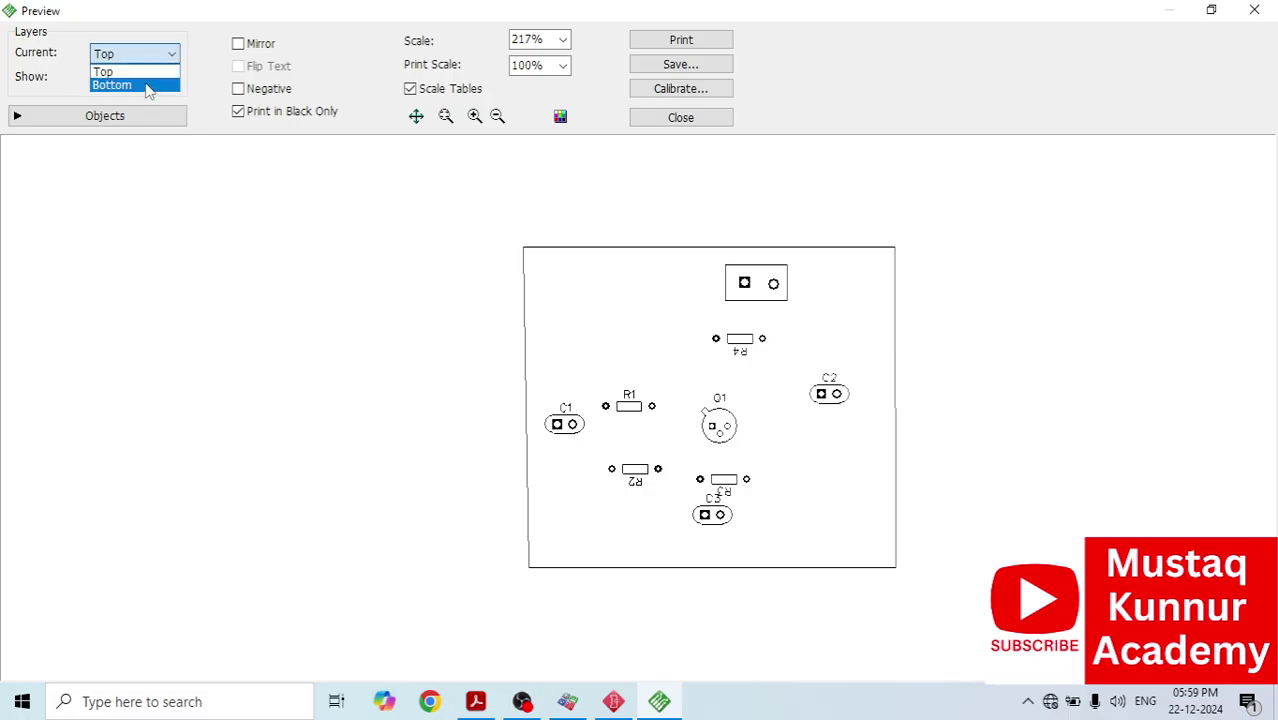
click(146, 84)
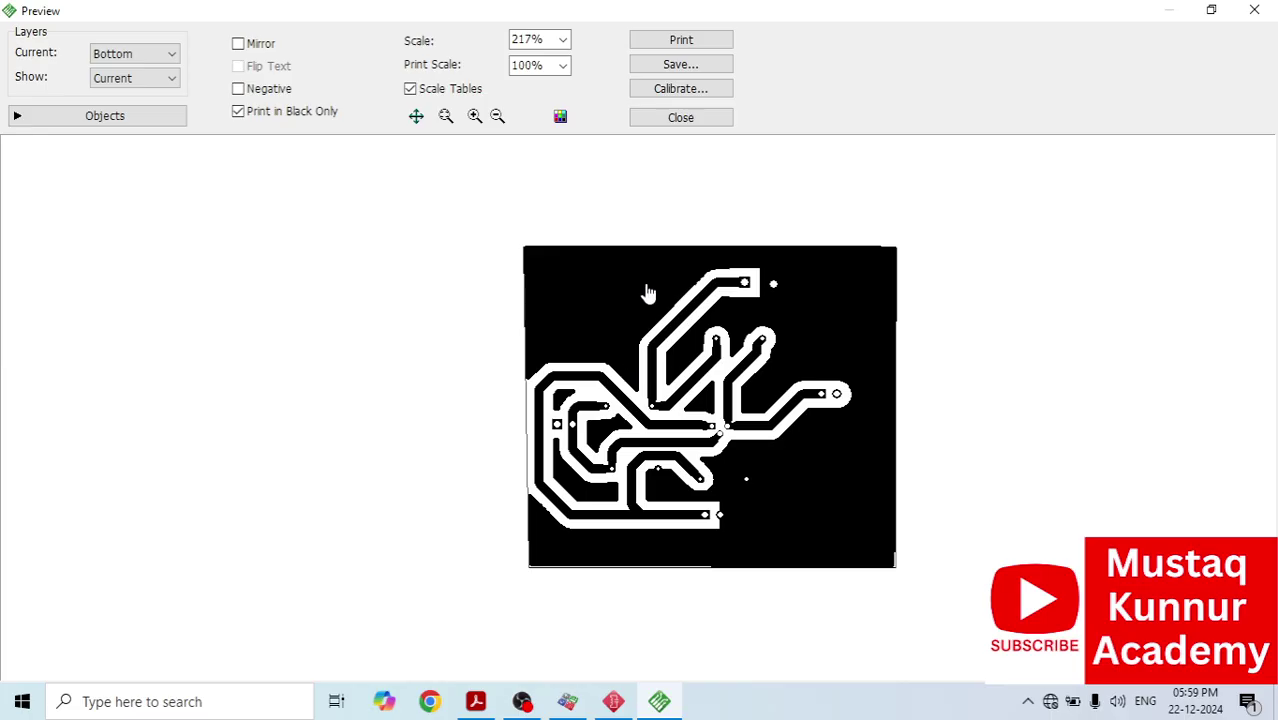
click(681, 118)
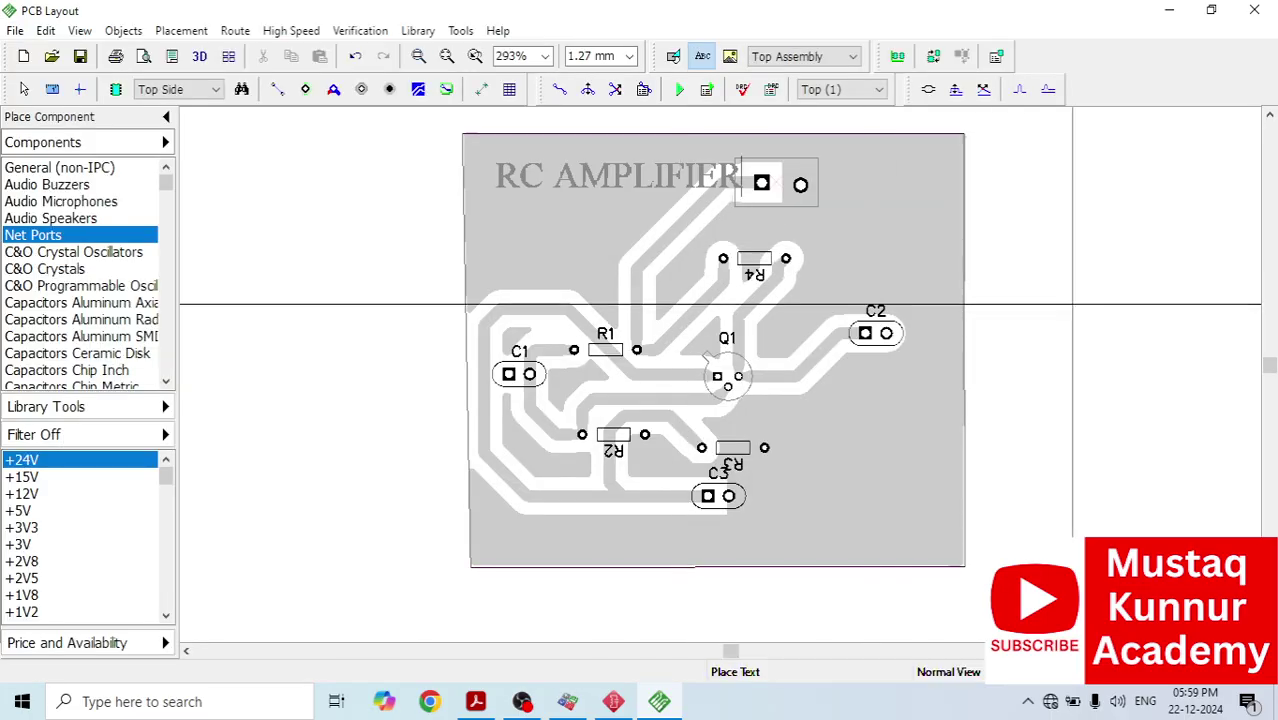